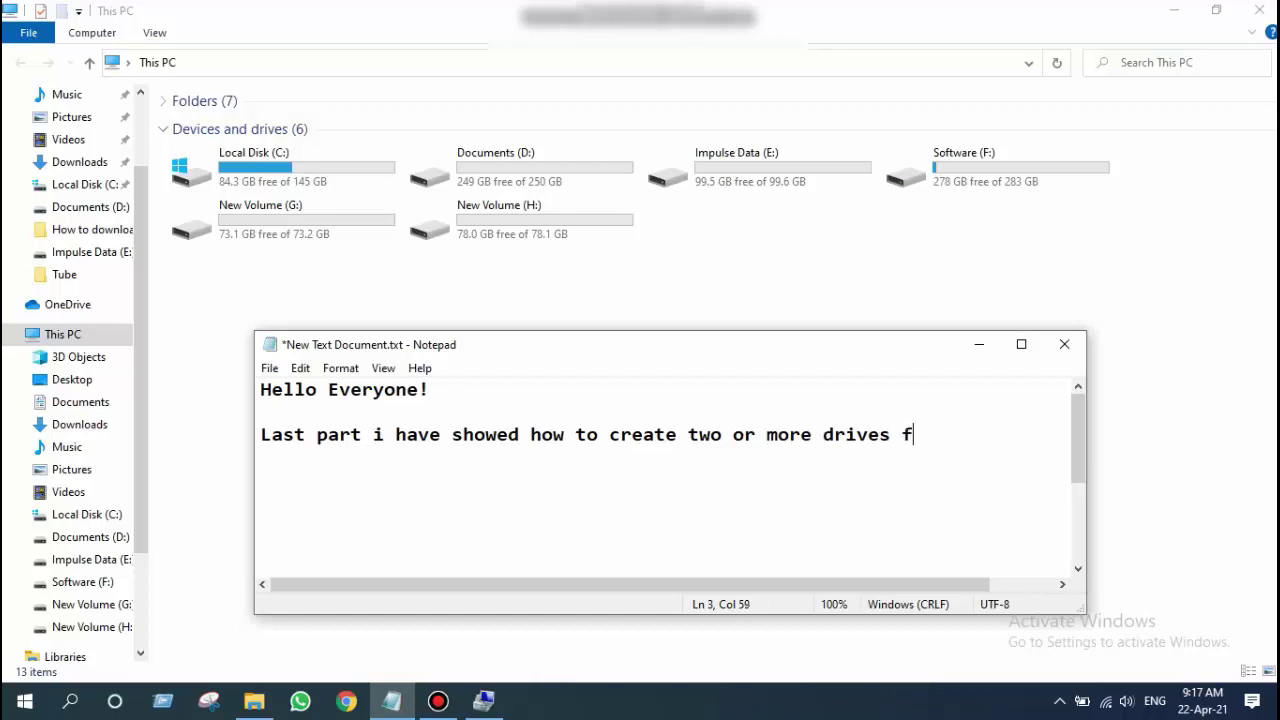
Finish the current sentence with "from one drive" and begin a new paragraph reading "This part i am going to show you how to".
{"action": "type", "text": "e drive"}
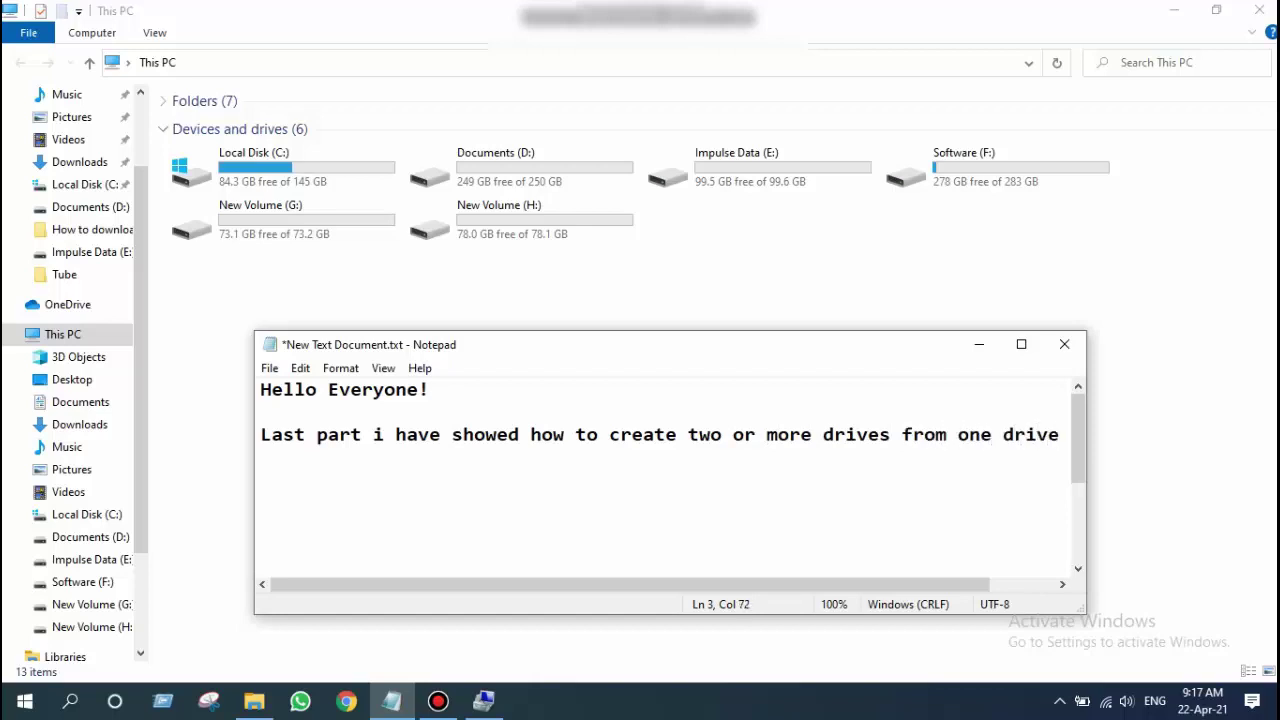
{"action": "key", "text": "Return"}
{"action": "key", "text": "Return"}
{"action": "type", "text": "This part "}
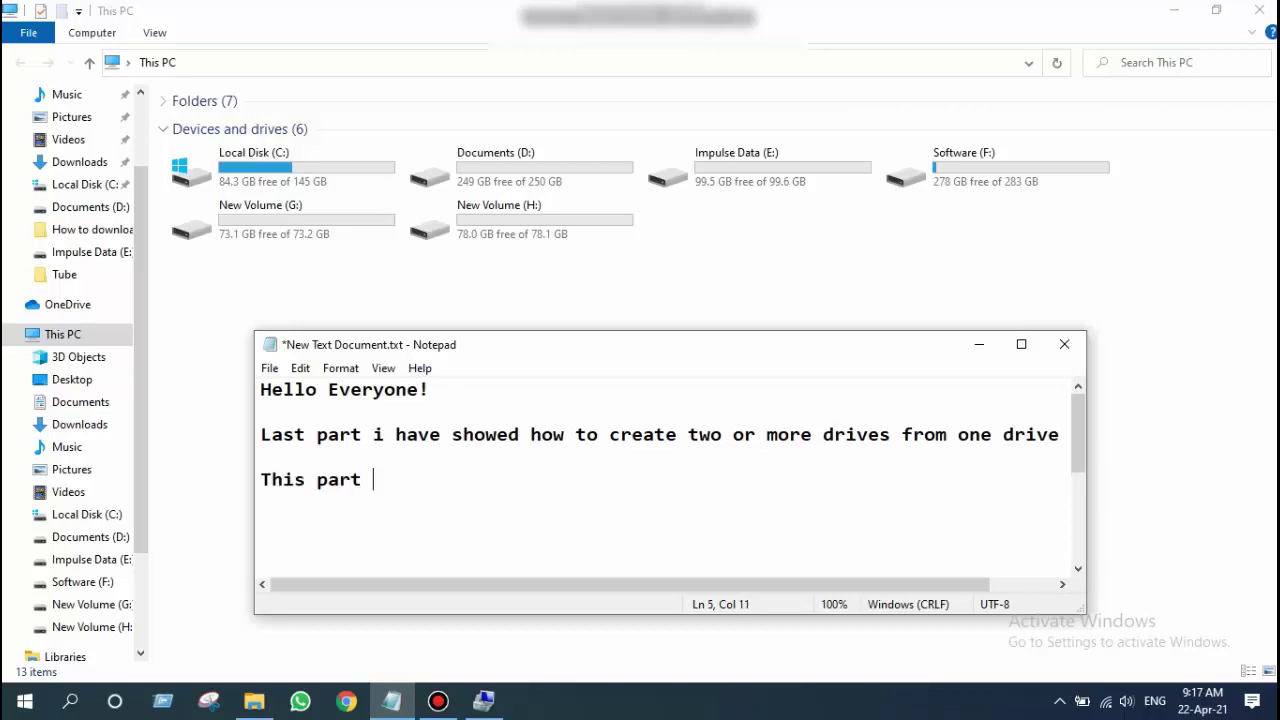
{"action": "type", "text": "i am going to show "}
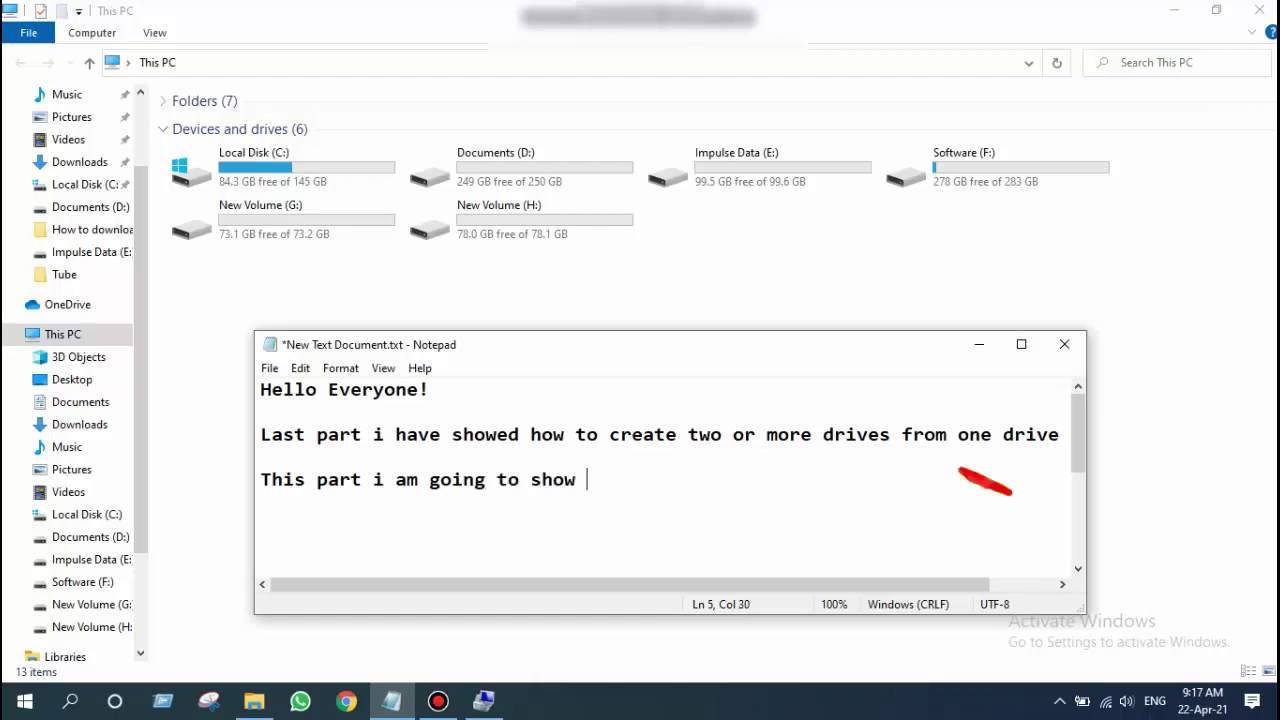
{"action": "type", "text": "you how to"}
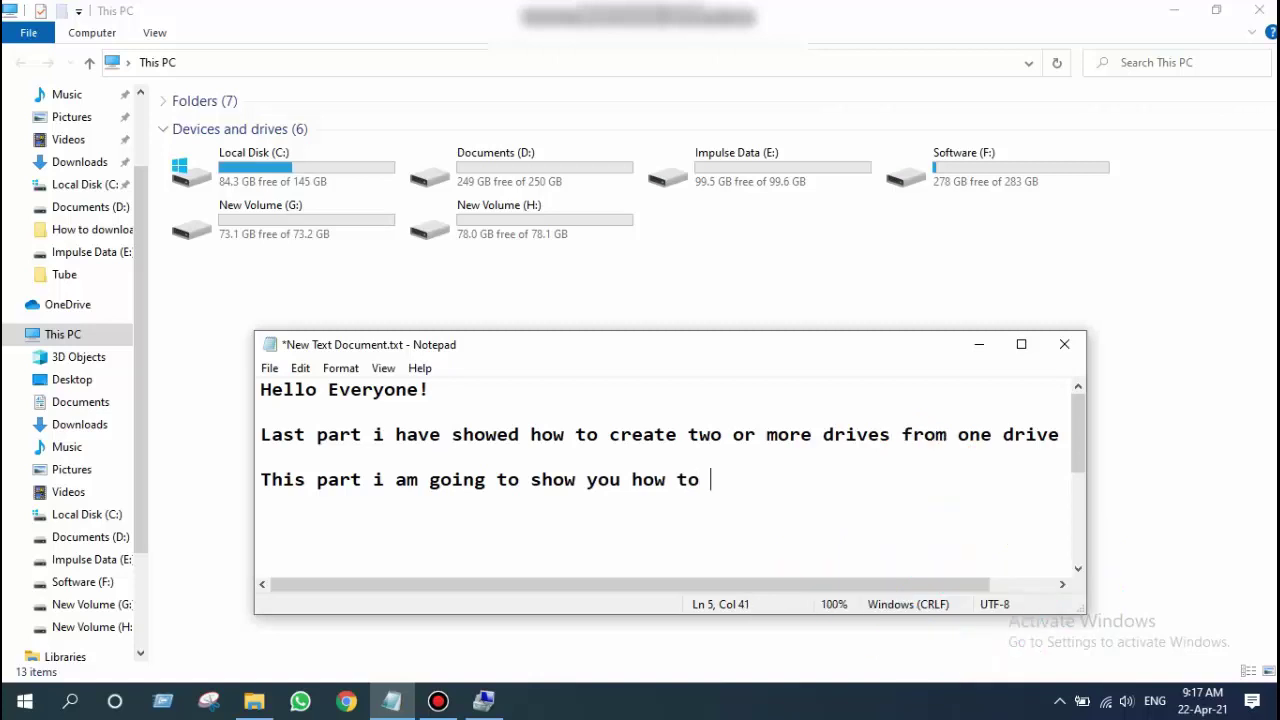
Complete the "This part" sentence with "join two or more drives and create one bigger drive".
{"action": "type", "text": " join two or "}
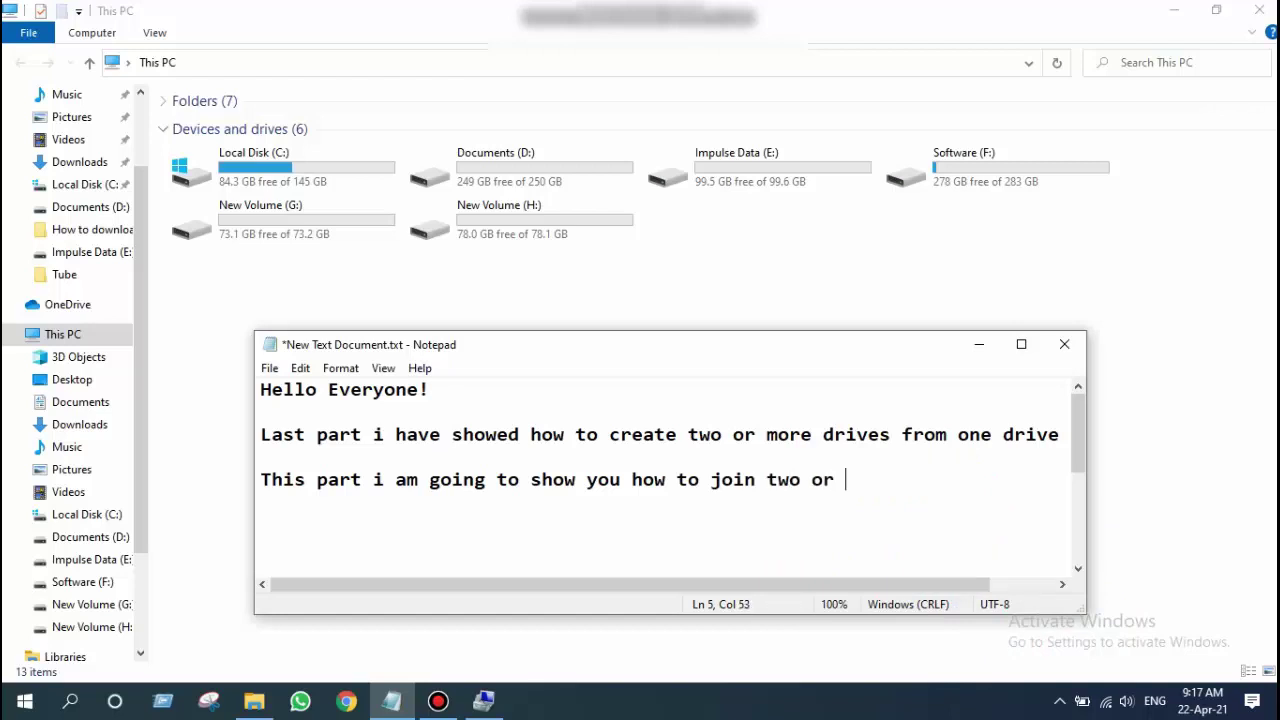
{"action": "type", "text": "more drive"}
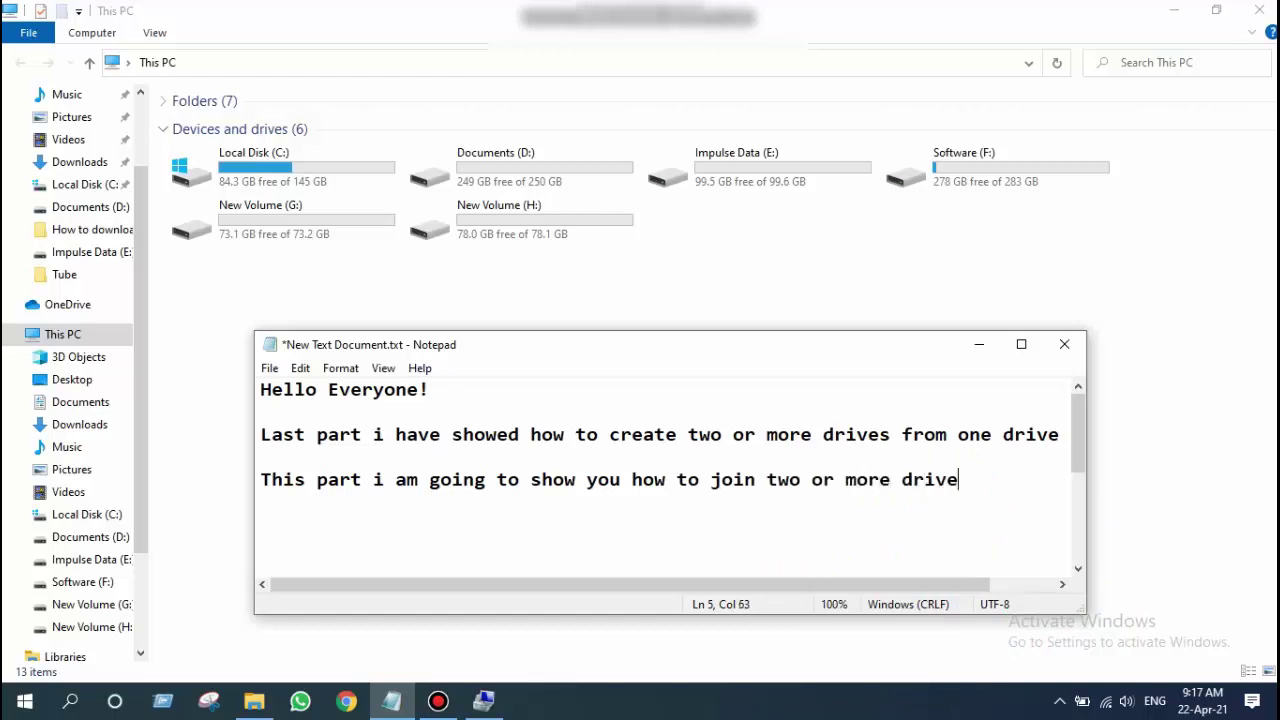
{"action": "type", "text": "s and create "}
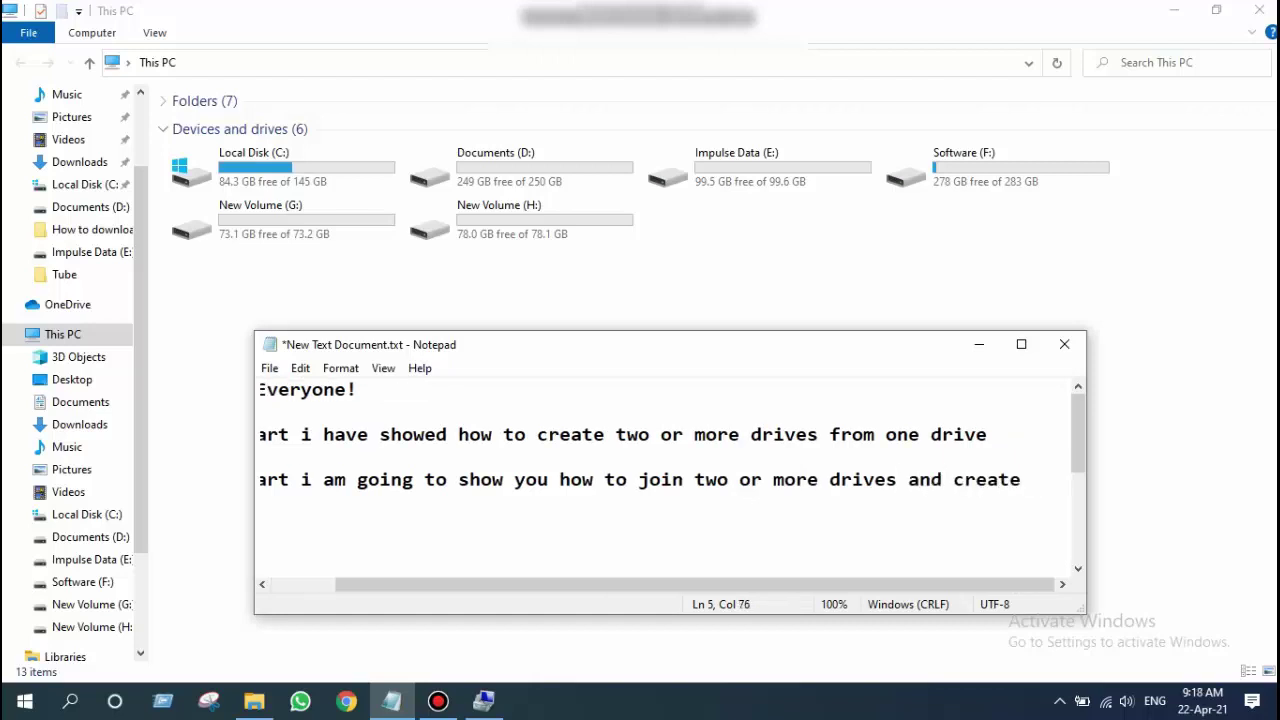
{"action": "type", "text": "one "}
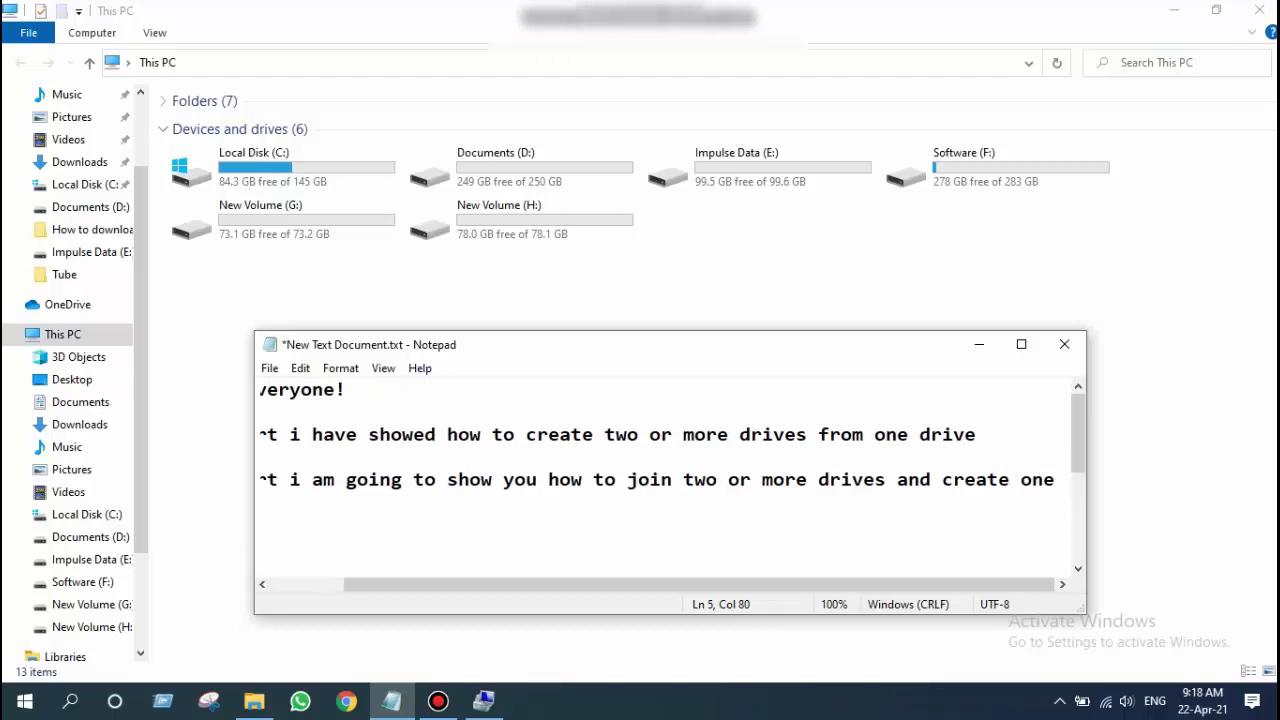
{"action": "type", "text": "bigger "}
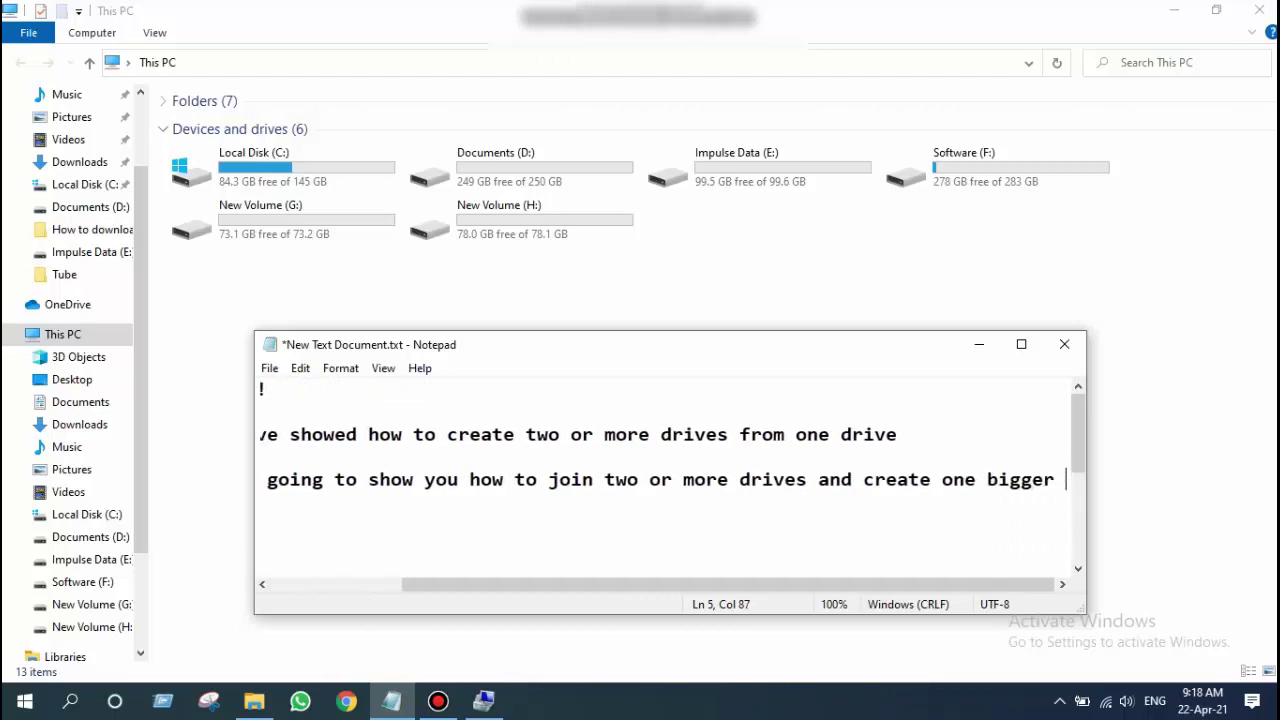
{"action": "type", "text": "drive"}
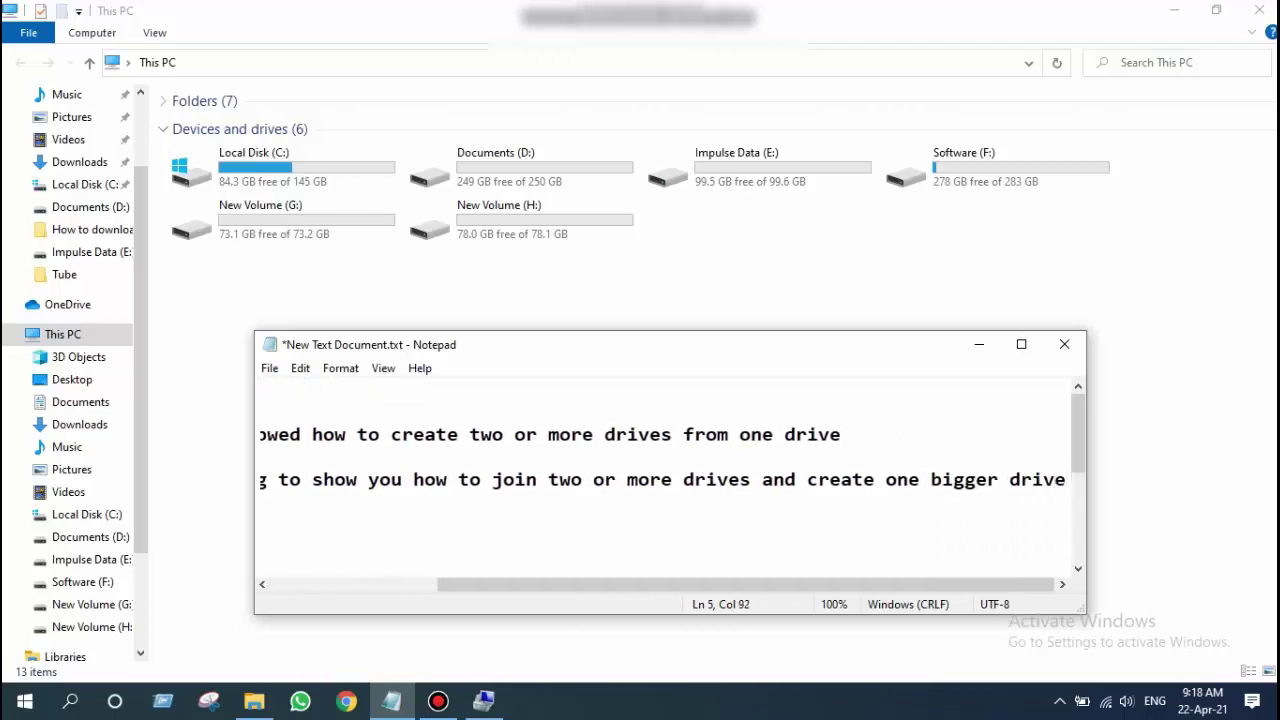
Add a new paragraph reading "Follow my instructions", followed by several blank lines.
{"action": "key", "text": "Return"}
{"action": "key", "text": "Return"}
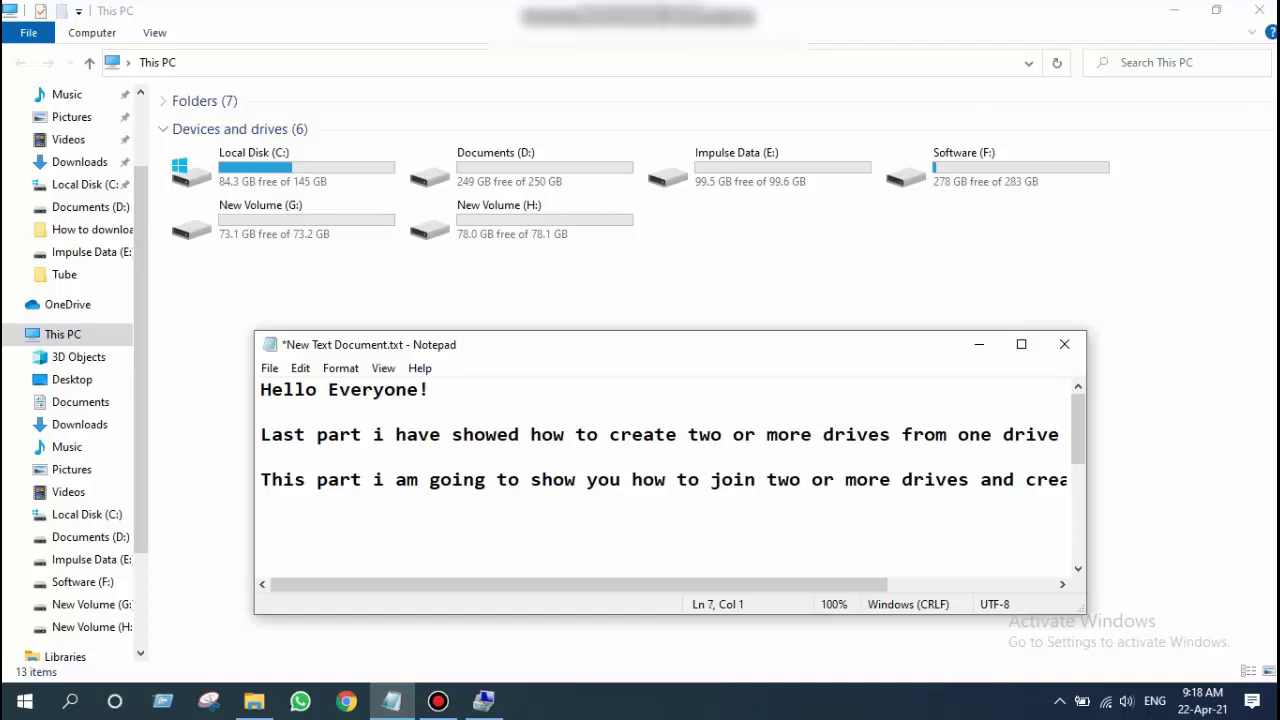
{"action": "type", "text": "Follow my ins"}
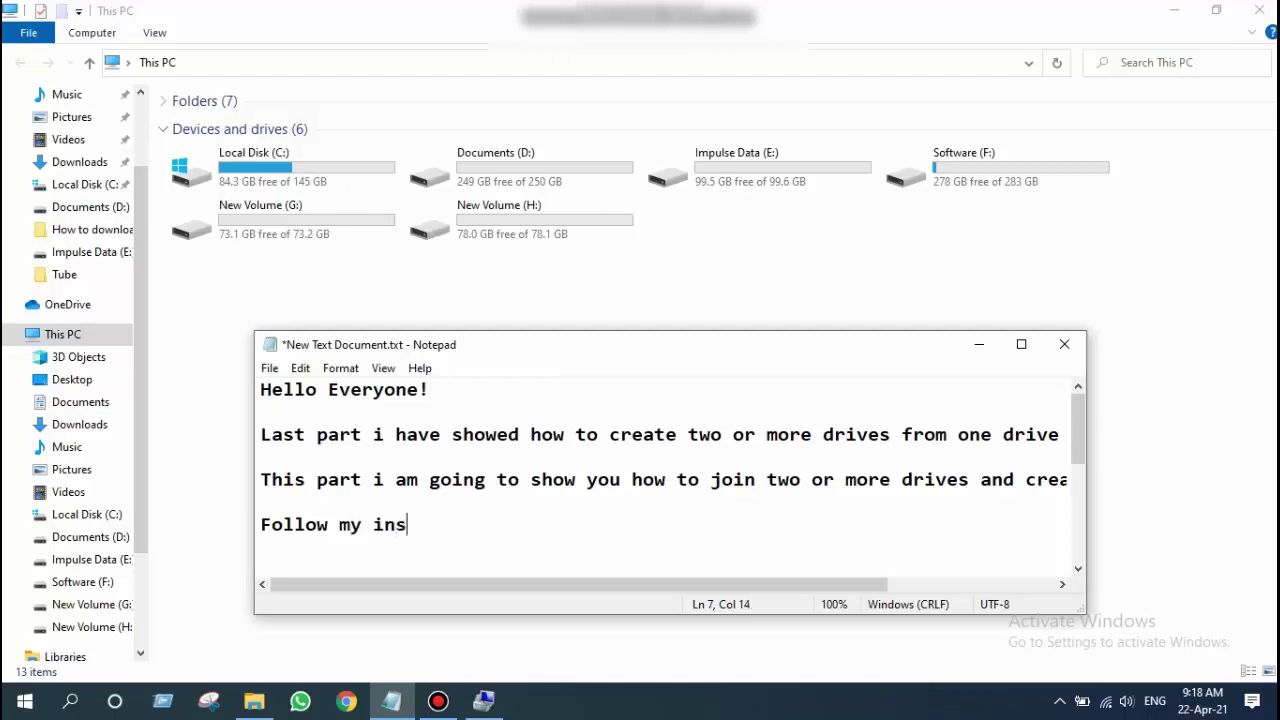
{"action": "type", "text": "tructions"}
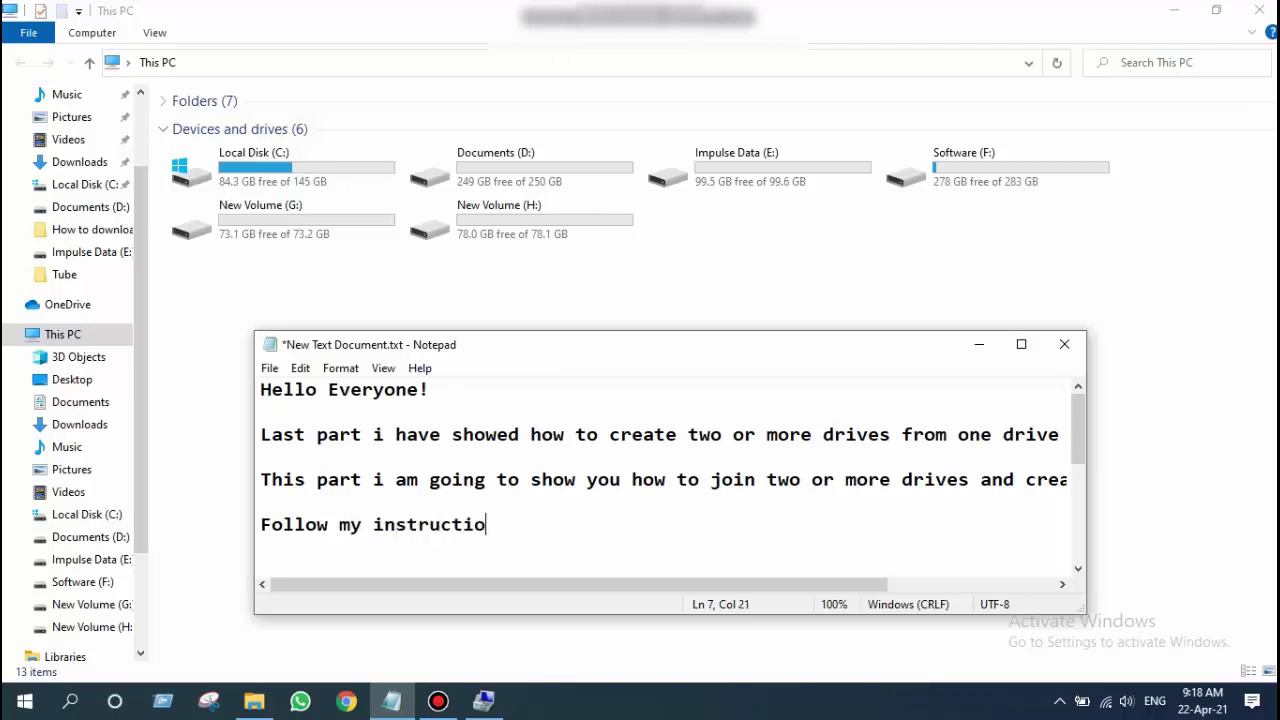
{"action": "key", "text": "Return"}
{"action": "key", "text": "Return"}
{"action": "key", "text": "Return"}
{"action": "key", "text": "Return"}
{"action": "key", "text": "Return"}
{"action": "key", "text": "Return"}
{"action": "key", "text": "Return"}
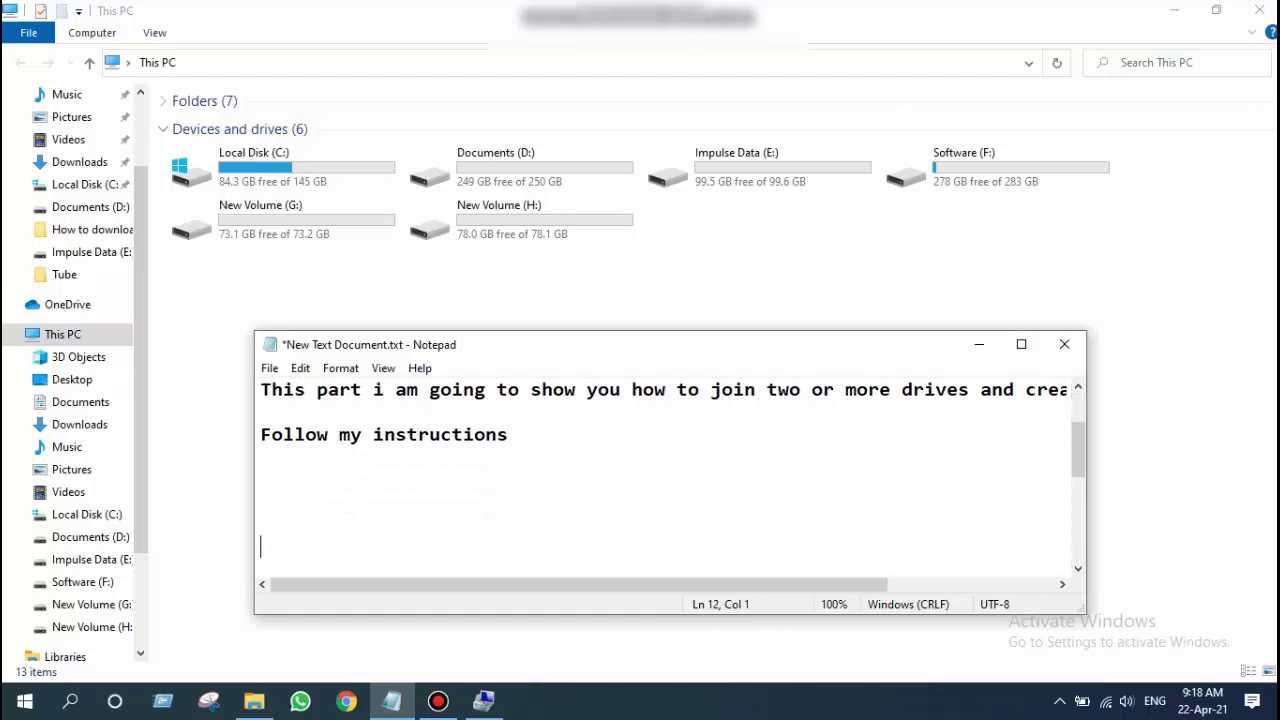
{"action": "left_click", "coordinate": [986, 346]}
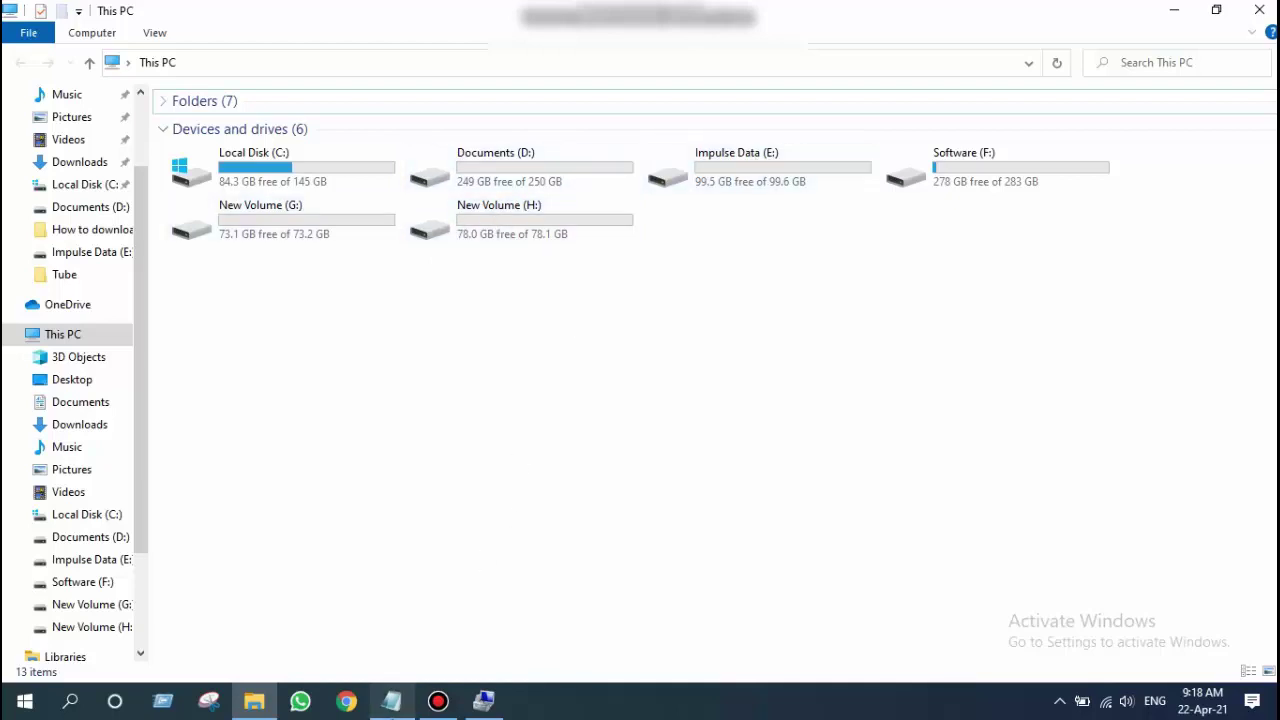
{"action": "left_click", "coordinate": [400, 708]}
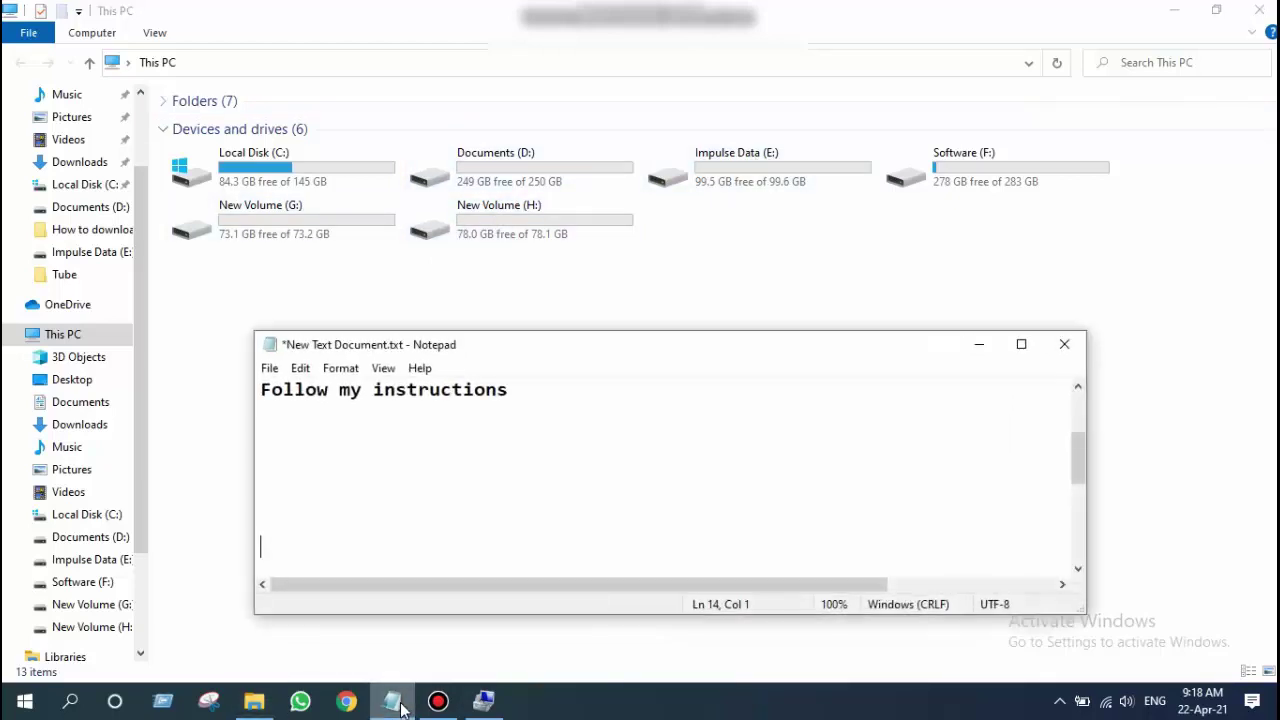
Below "Follow my instructions", leave a blank line and write "Last part I have created two new drives G & H from Drive E,".
{"action": "left_click", "coordinate": [272, 422]}
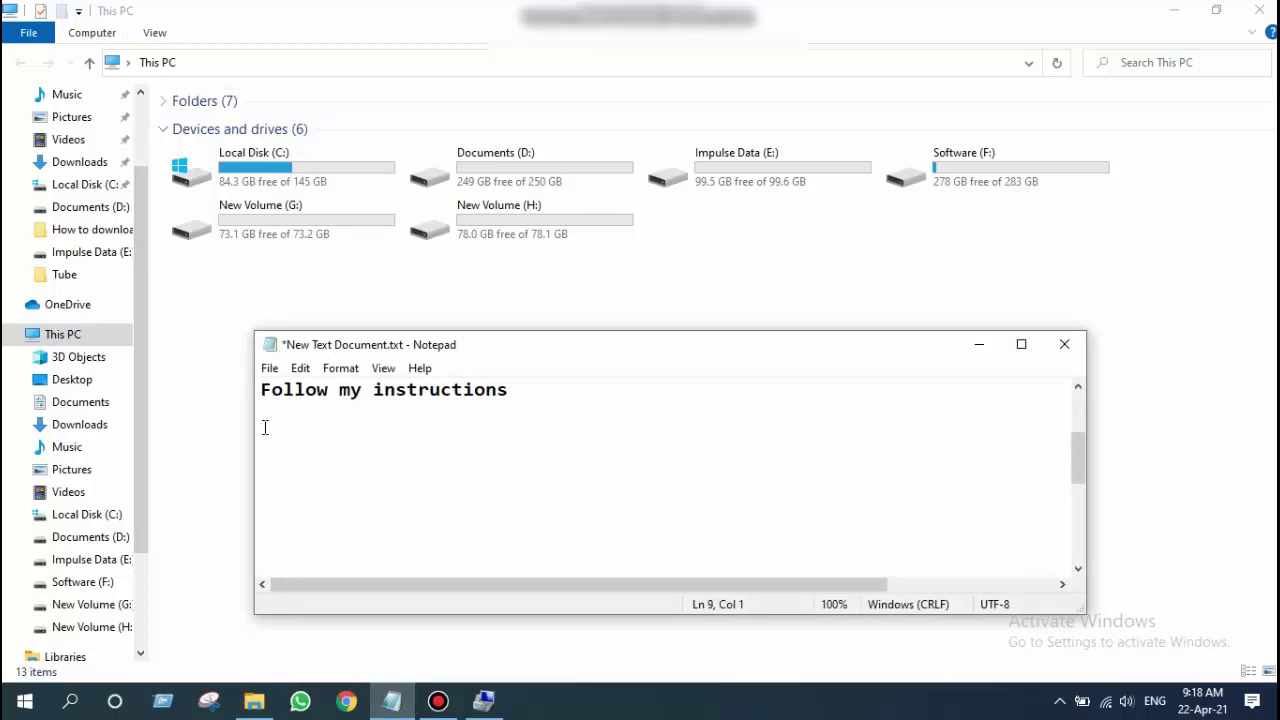
{"action": "type", "text": "Last part i"}
{"action": "key", "text": "BackSpace"}
{"action": "key", "text": "BackSpace"}
{"action": "type", "text": "I "}
{"action": "type", "text": "c"}
{"action": "type", "text": "ha"}
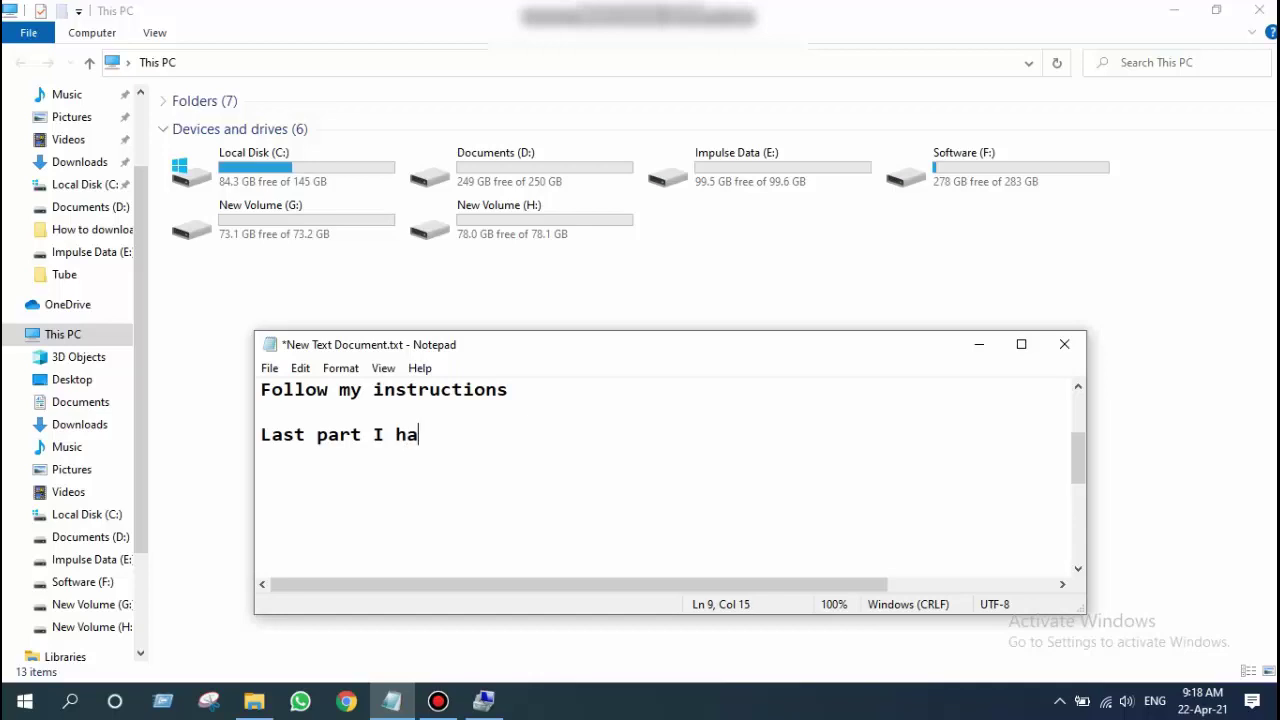
{"action": "type", "text": "ve created"}
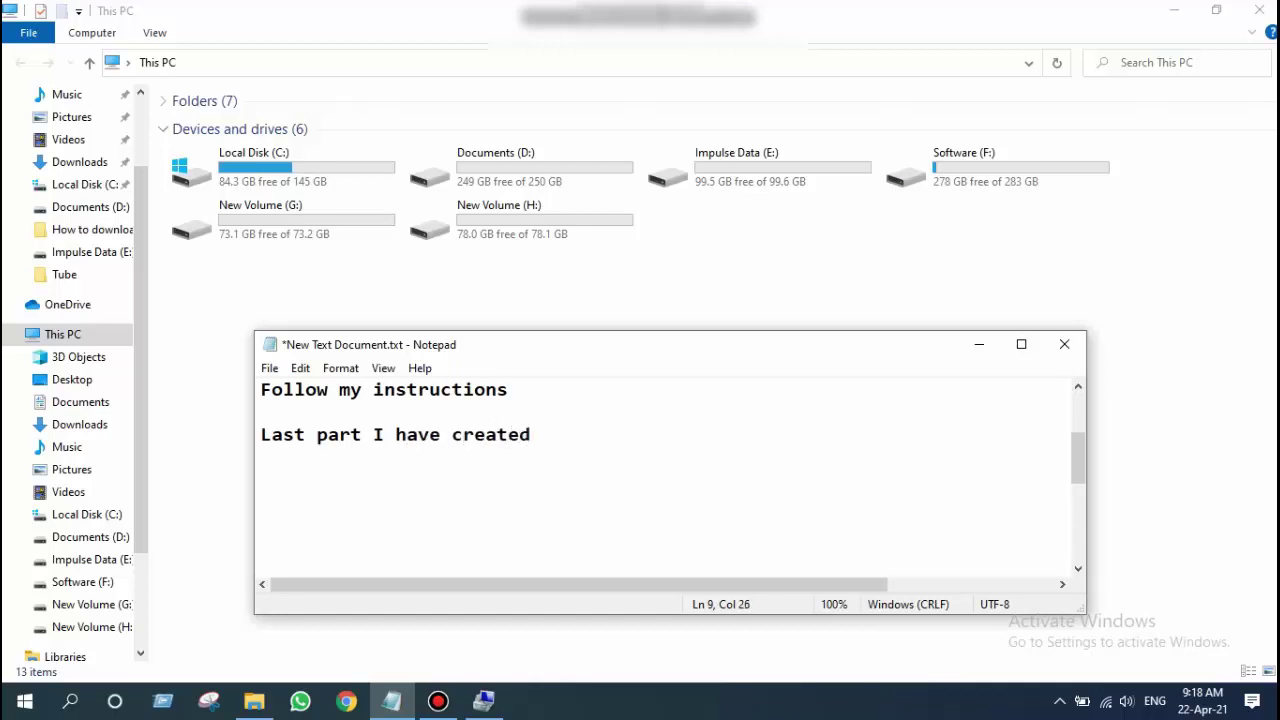
{"action": "type", "text": " two new drive"}
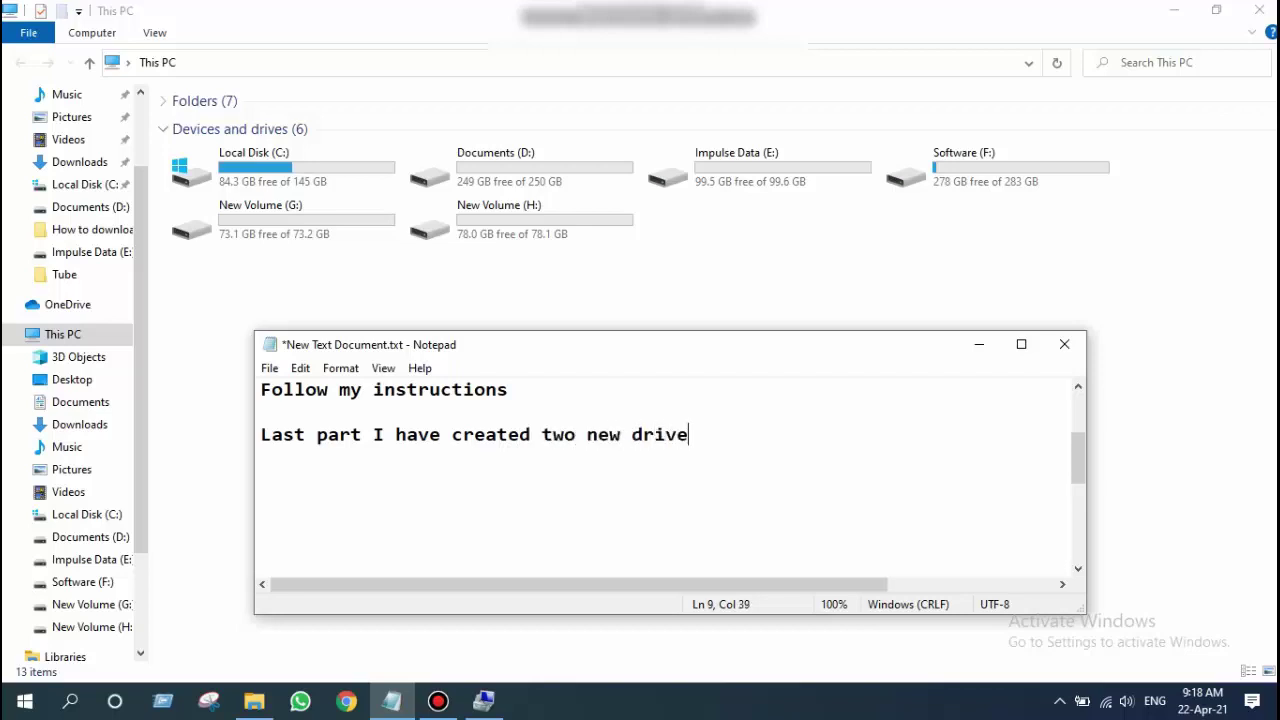
{"action": "type", "text": "s G & H from"}
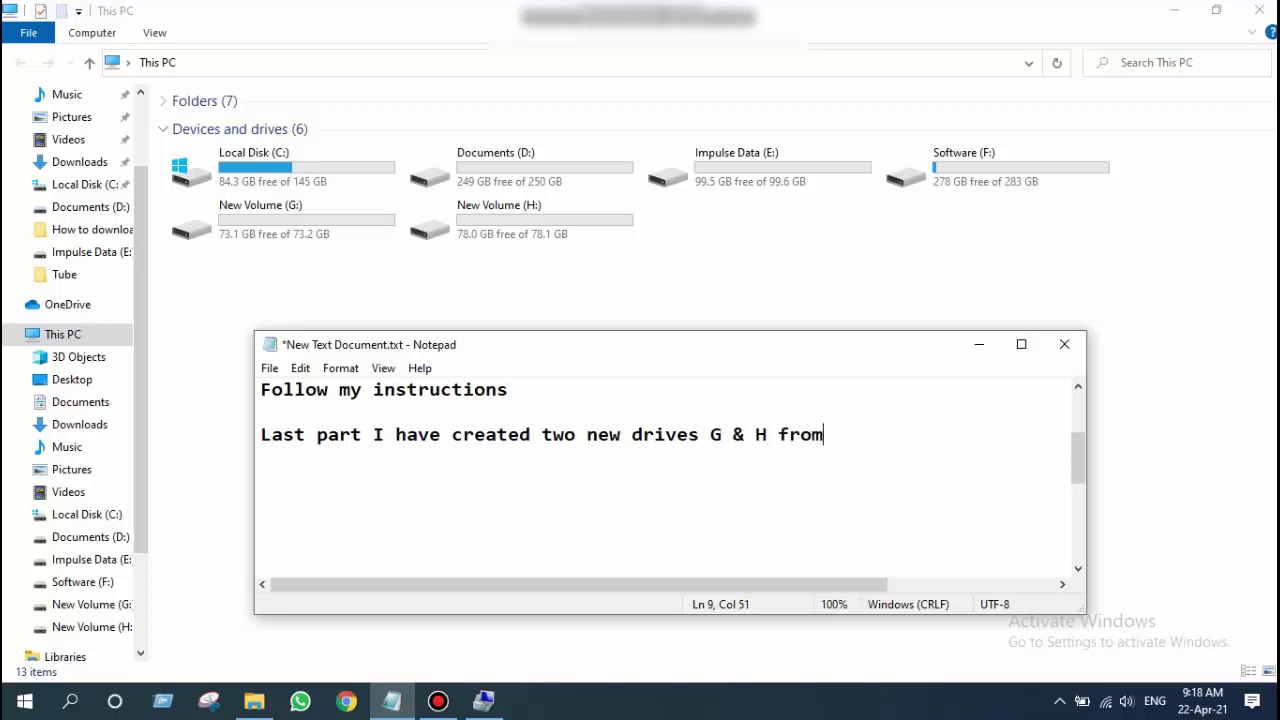
{"action": "type", "text": " Drive E,"}
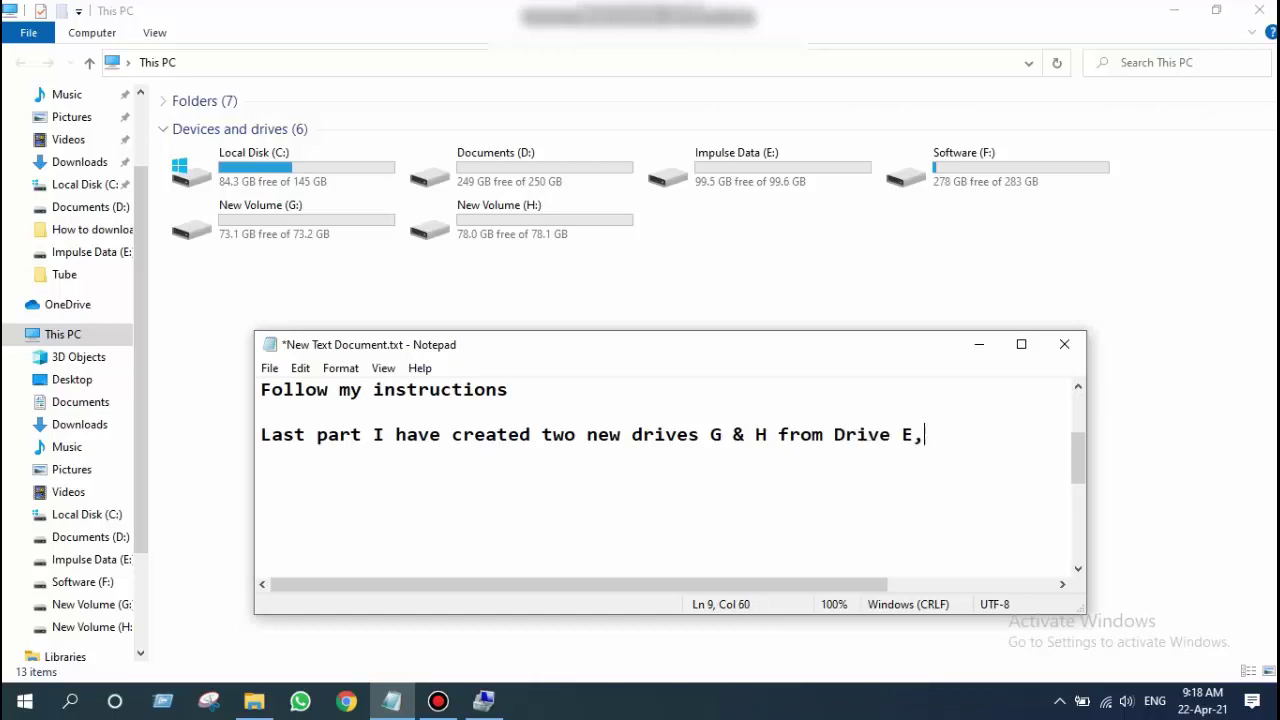
On the line directly below, write "Now i will add both drives into Drive E again".
{"action": "key", "text": "Return"}
{"action": "type", "text": "Now "}
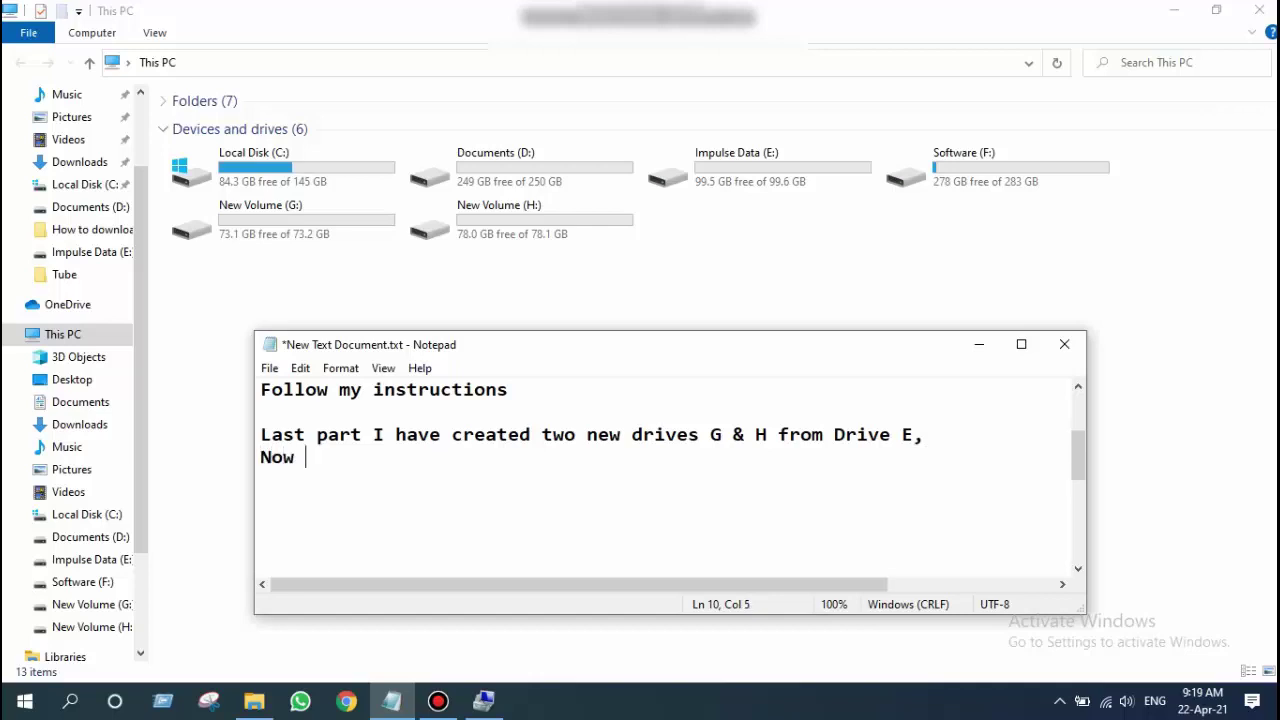
{"action": "type", "text": "i will add"}
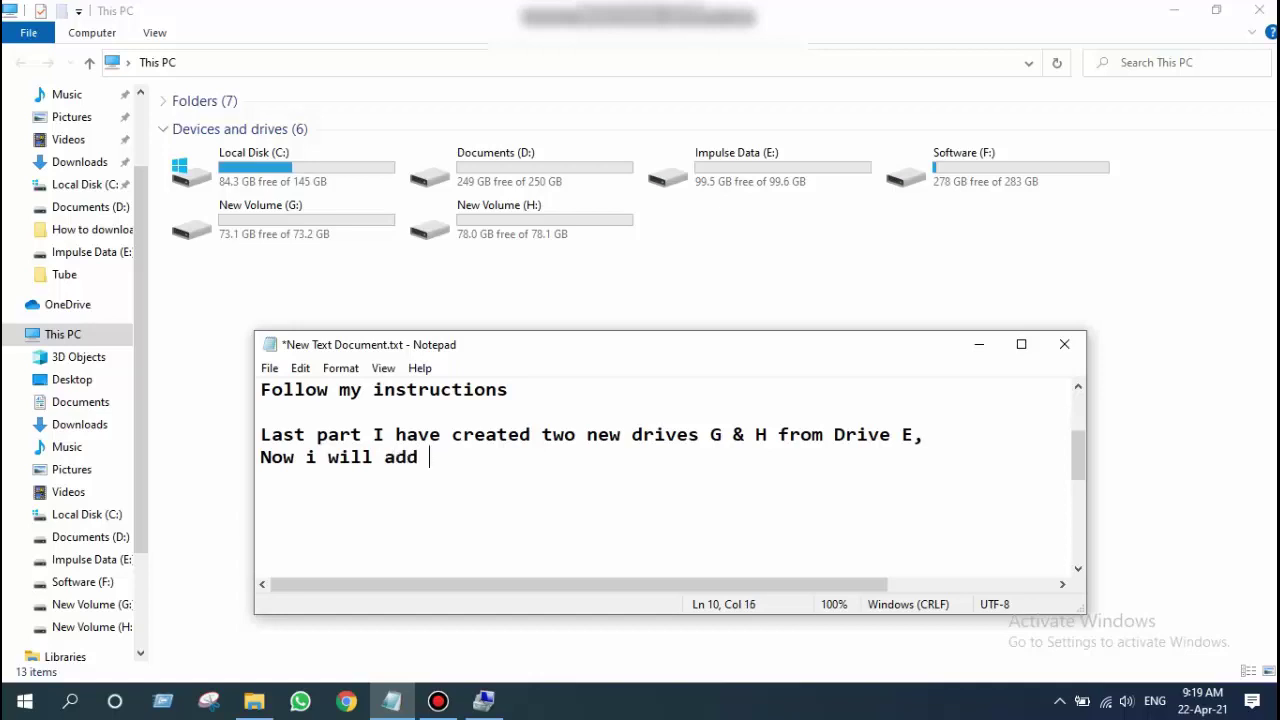
{"action": "type", "text": " both "}
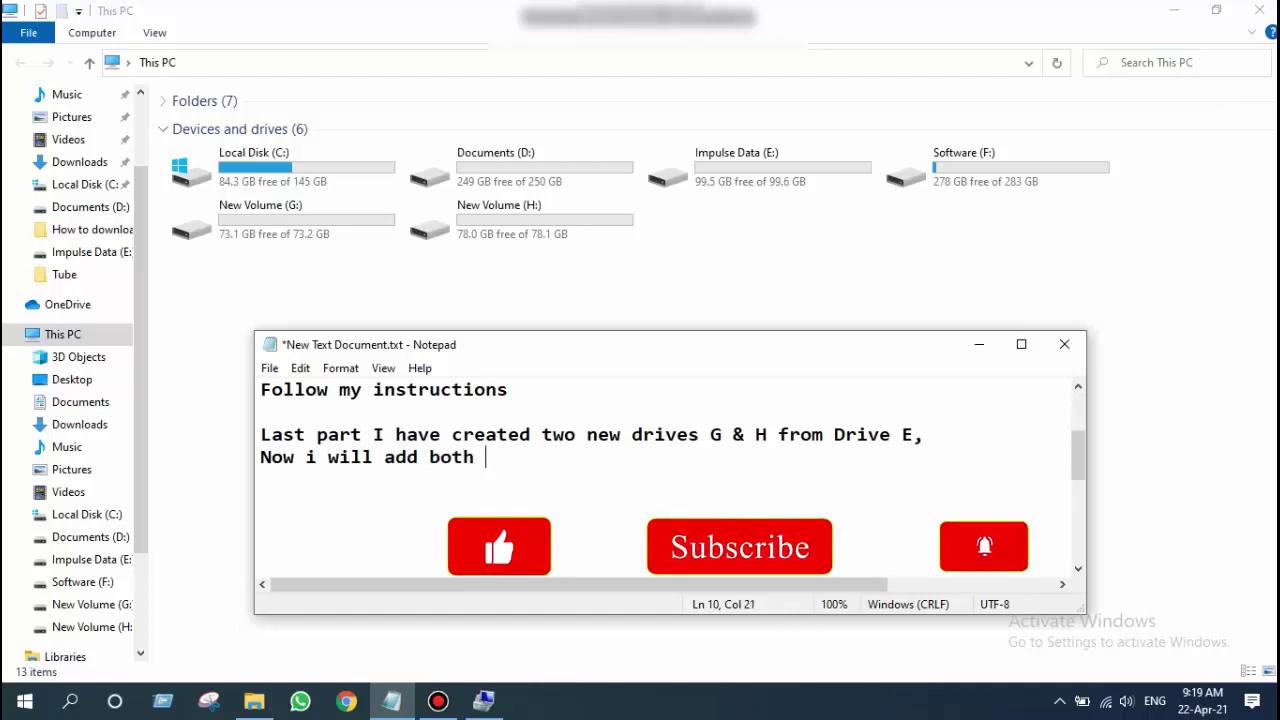
{"action": "type", "text": "drives"}
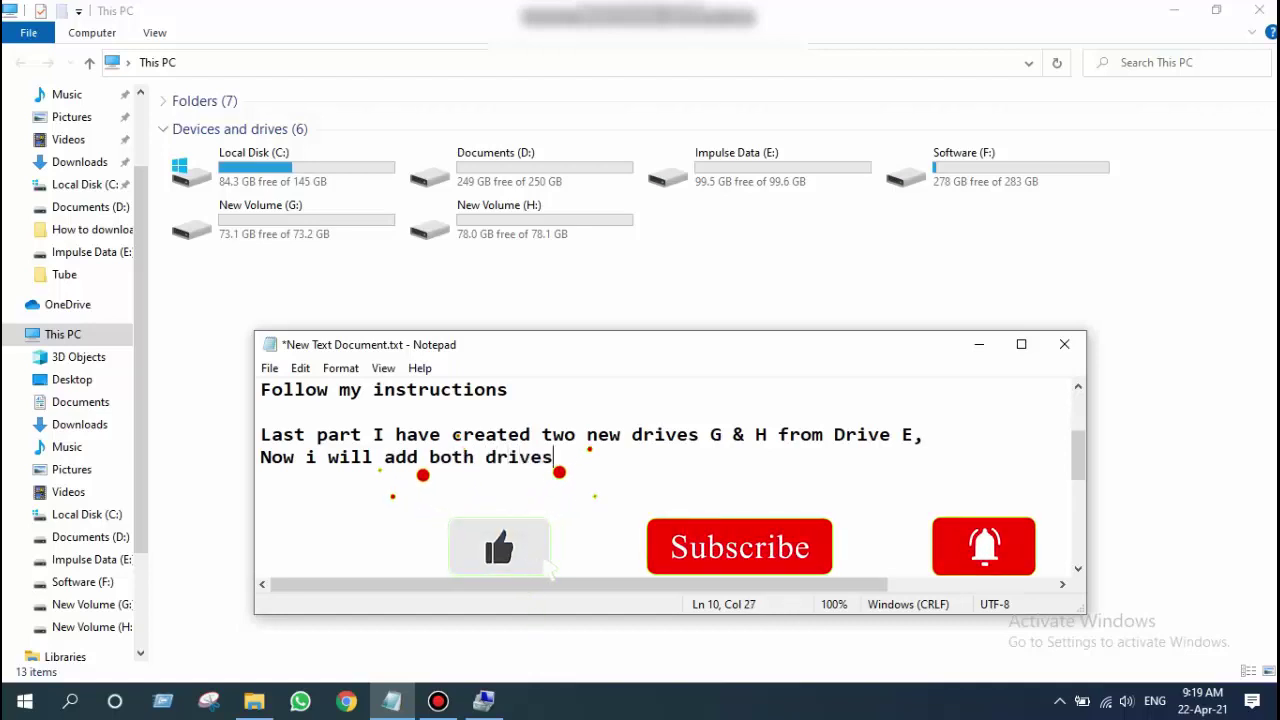
{"action": "type", "text": " in"}
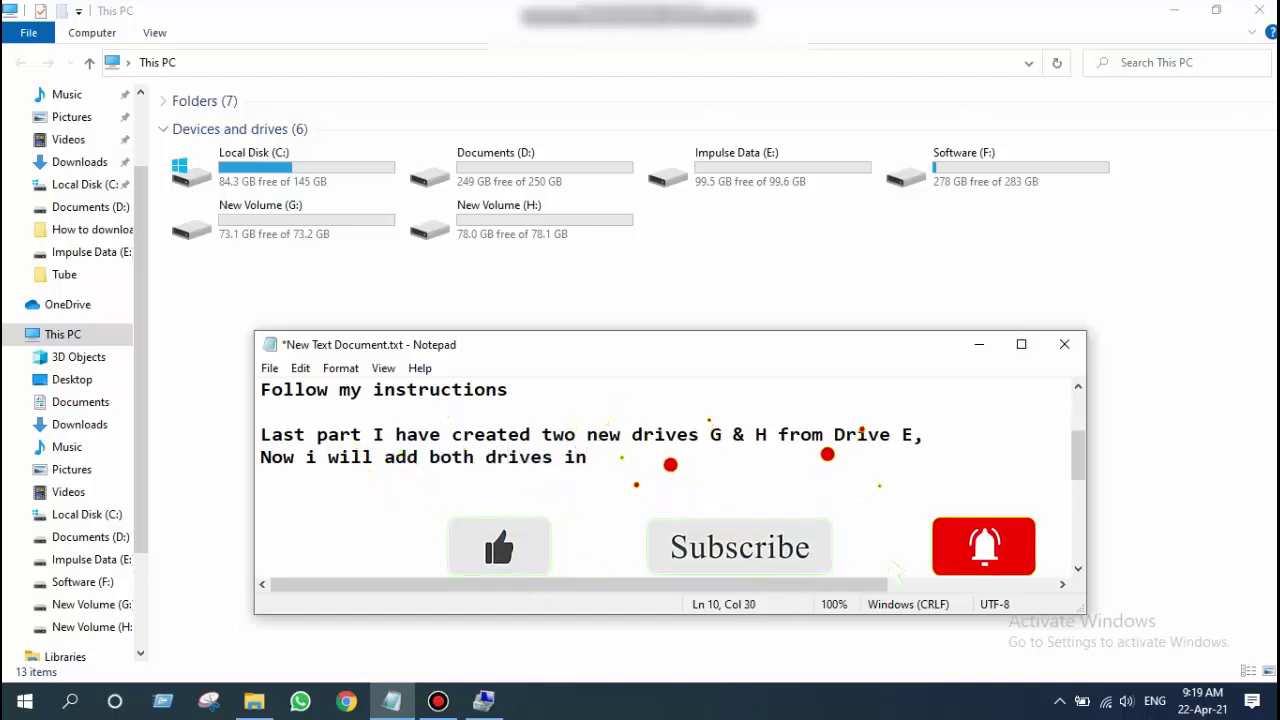
{"action": "type", "text": "to "}
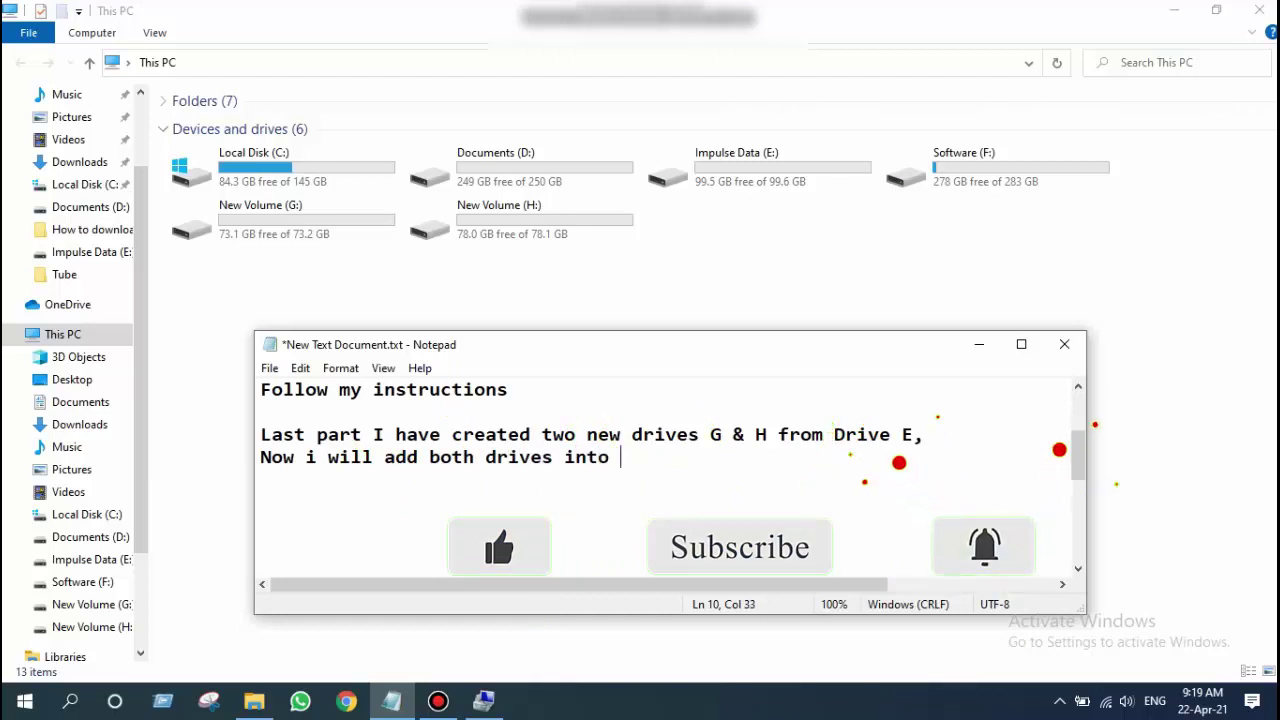
{"action": "type", "text": "Drive "}
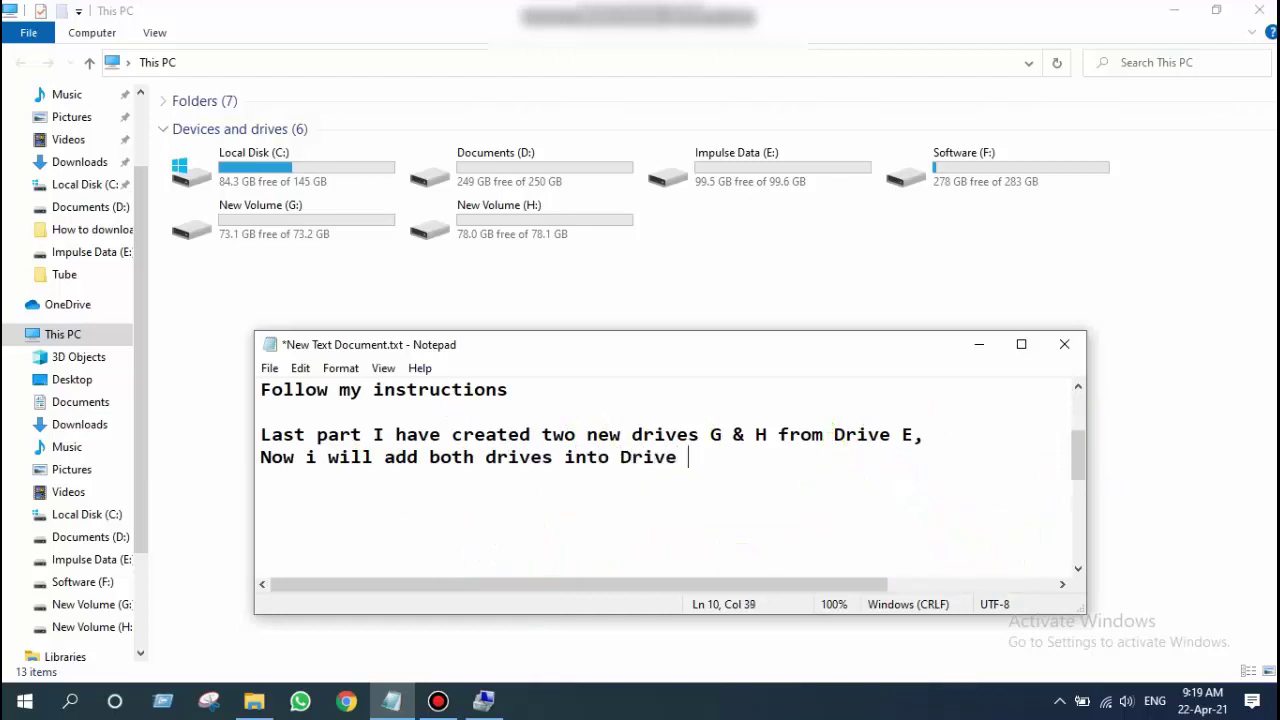
{"action": "type", "text": "E again"}
Add a separate paragraph reading "Follow me" and leave a blank line after it.
{"action": "key", "text": "Return"}
{"action": "key", "text": "Return"}
{"action": "type", "text": "F"}
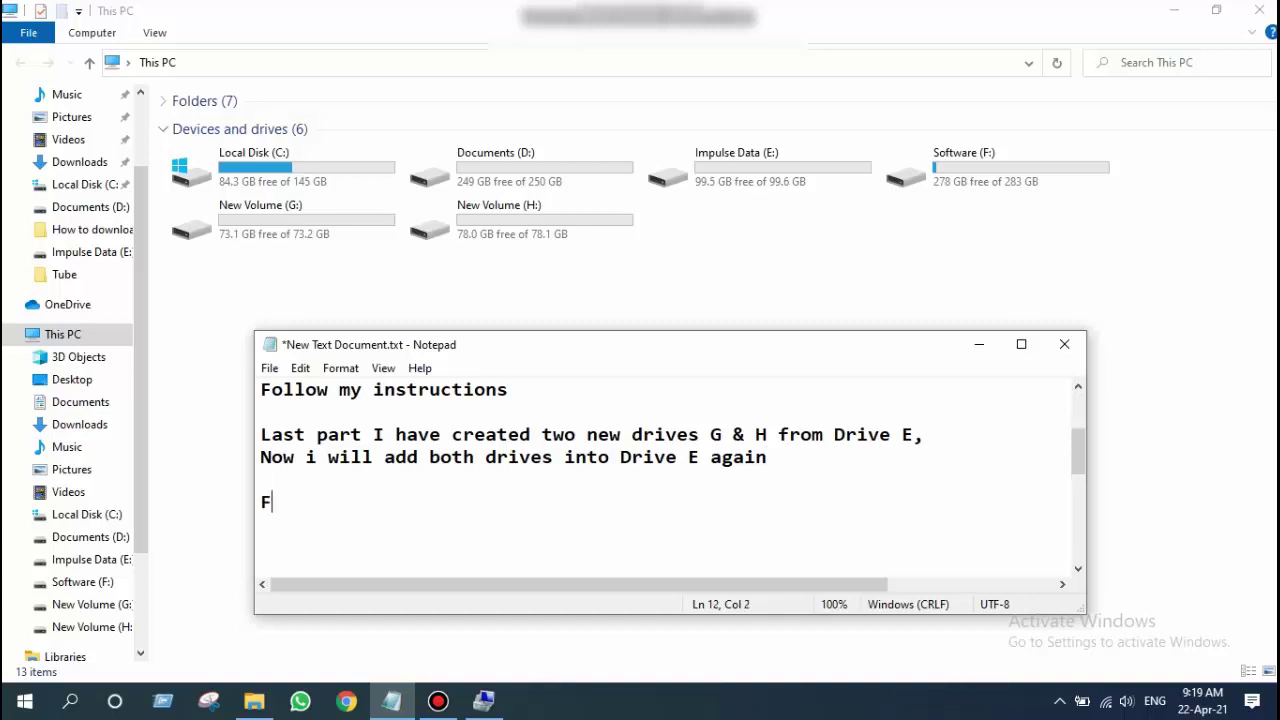
{"action": "type", "text": "ollow me"}
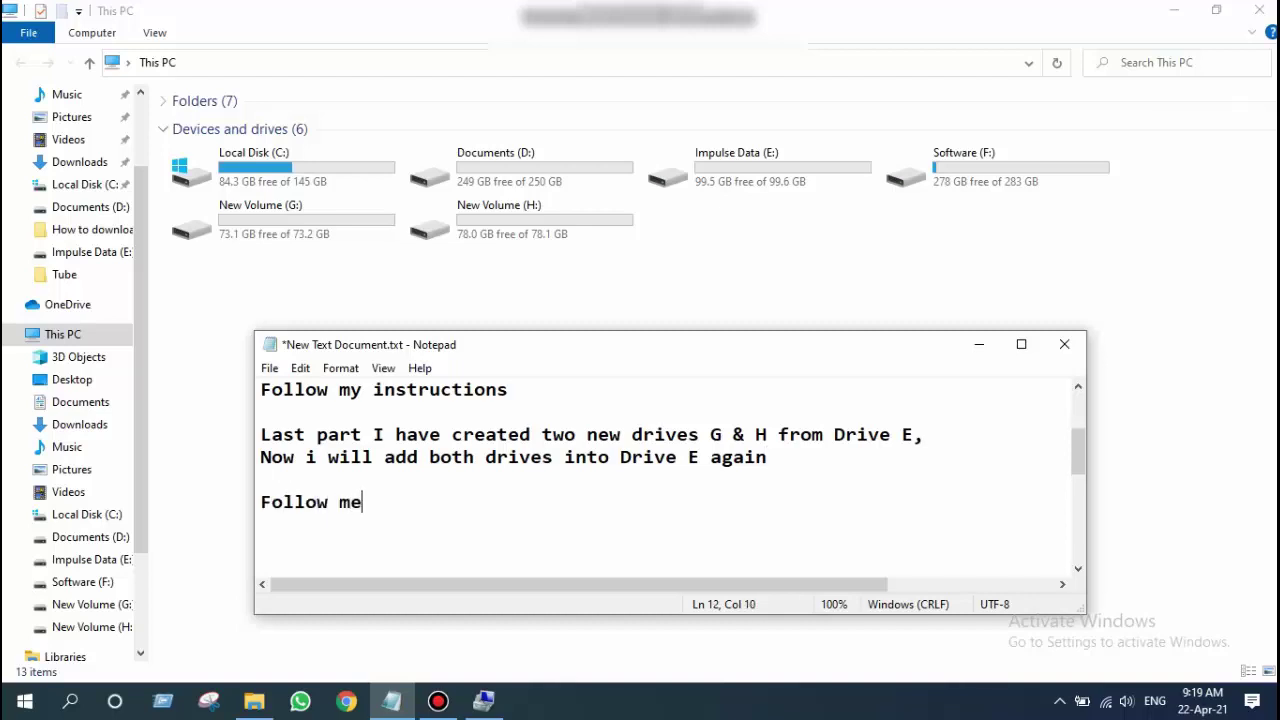
{"action": "key", "text": "Return"}
Minimize the Notepad and File Explorer windows and bring up the context options for This PC on the desktop.
{"action": "left_click", "coordinate": [979, 344]}
{"action": "left_click", "coordinate": [1172, 14]}
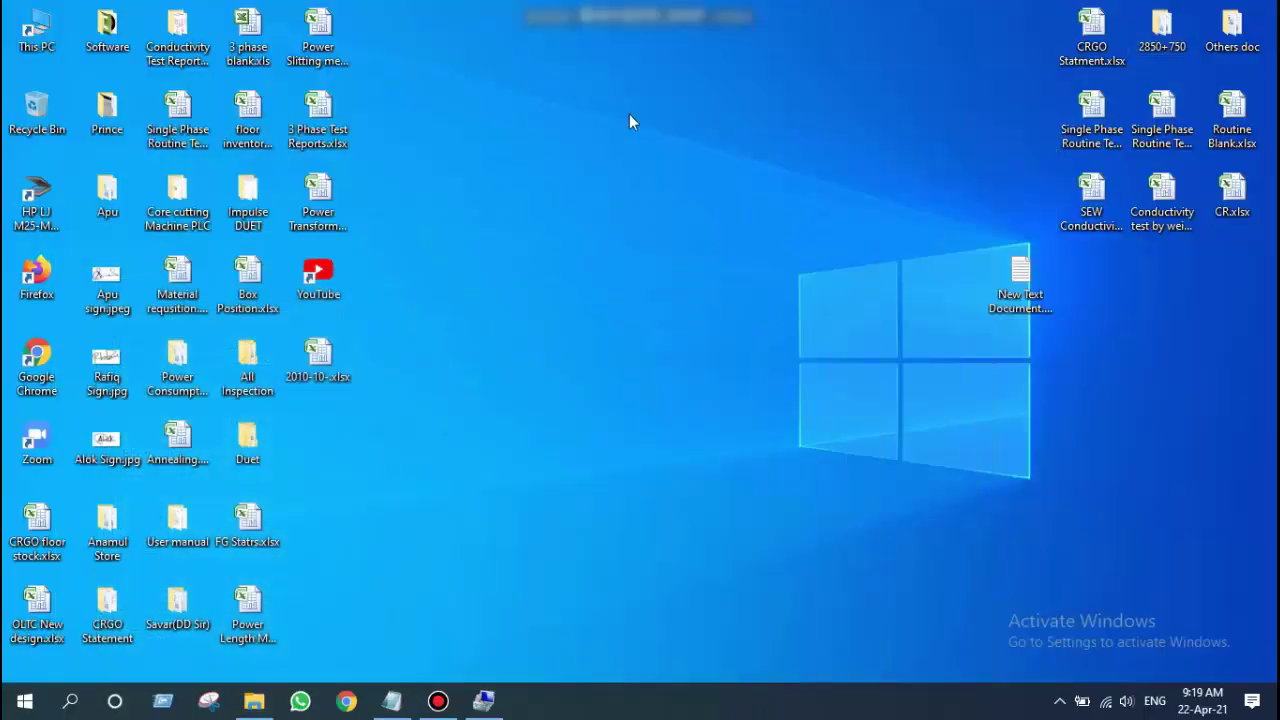
{"action": "right_click", "coordinate": [55, 32]}
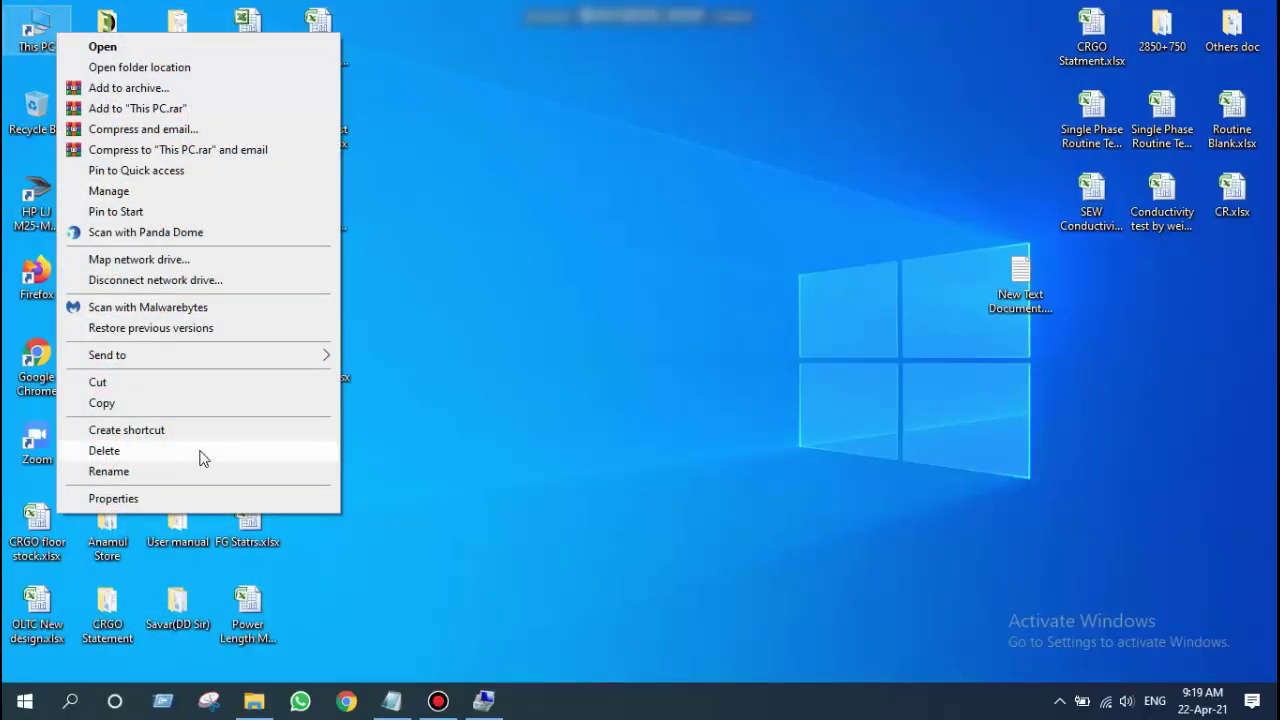
Switch to the Notepad notes, write "Go to manage option from my computer" on the current line and add several blank lines after it.
{"action": "left_click", "coordinate": [395, 700]}
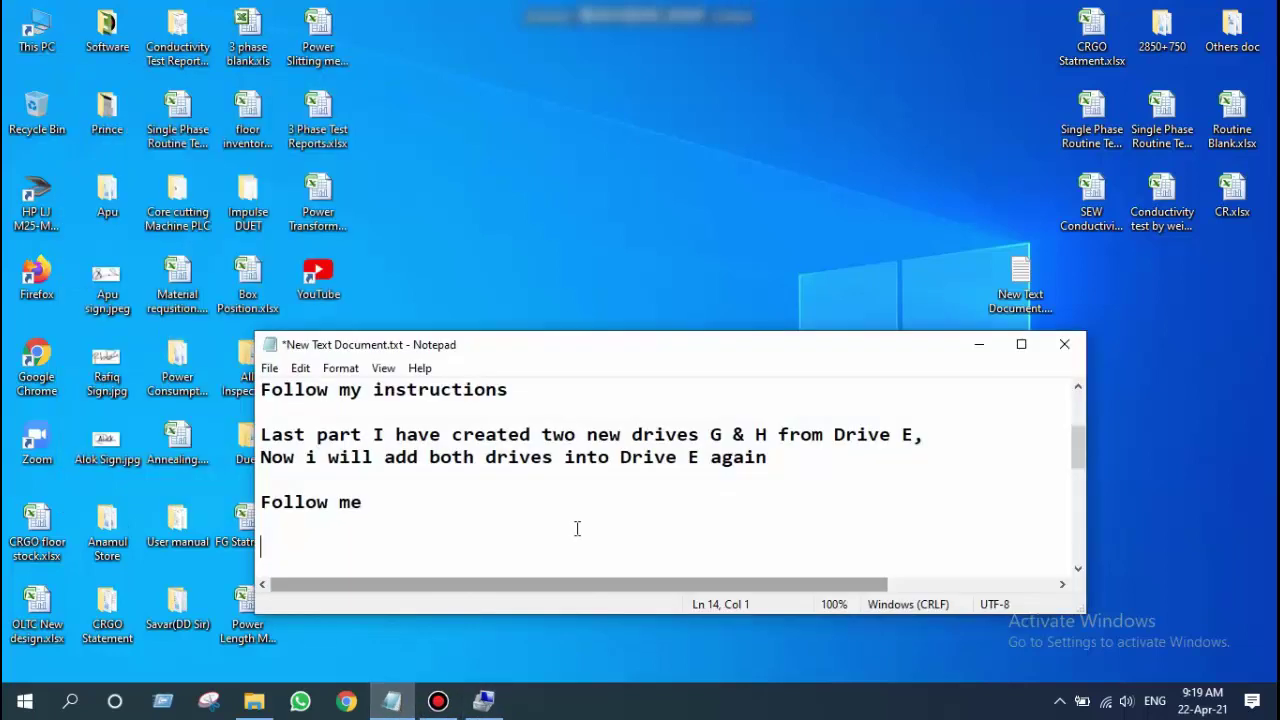
{"action": "type", "text": "Go to"}
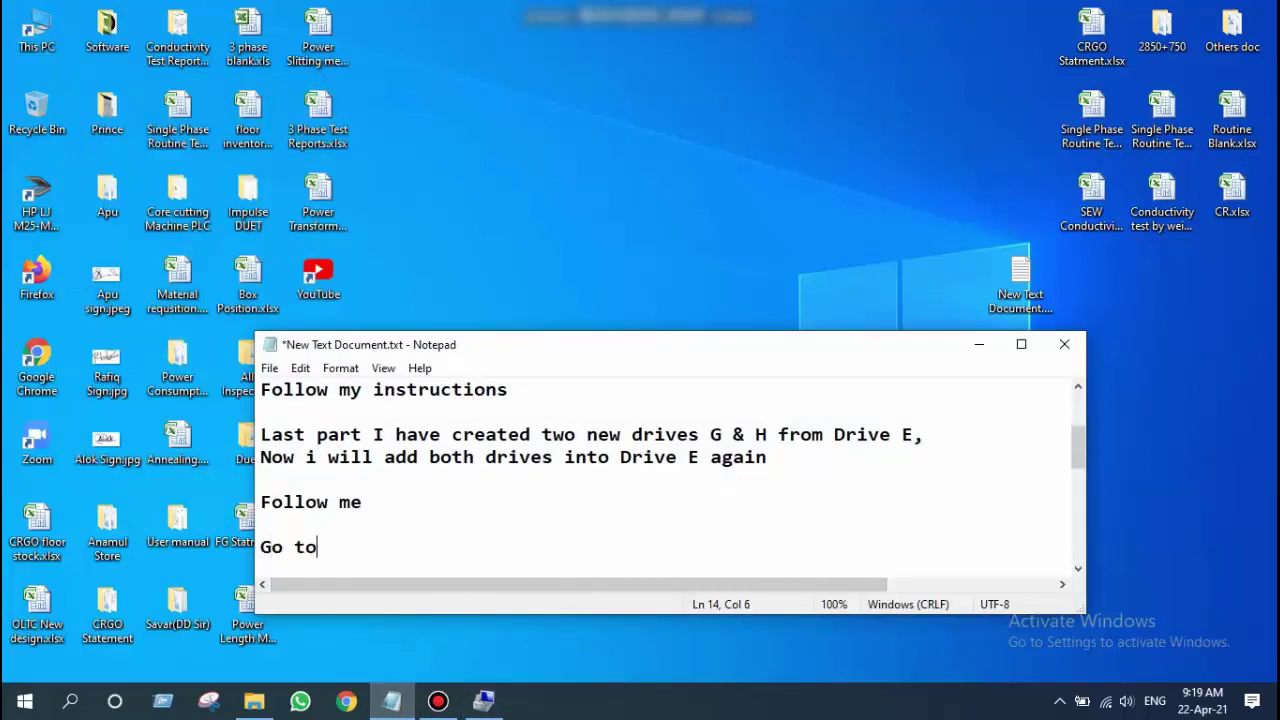
{"action": "type", "text": " manage o"}
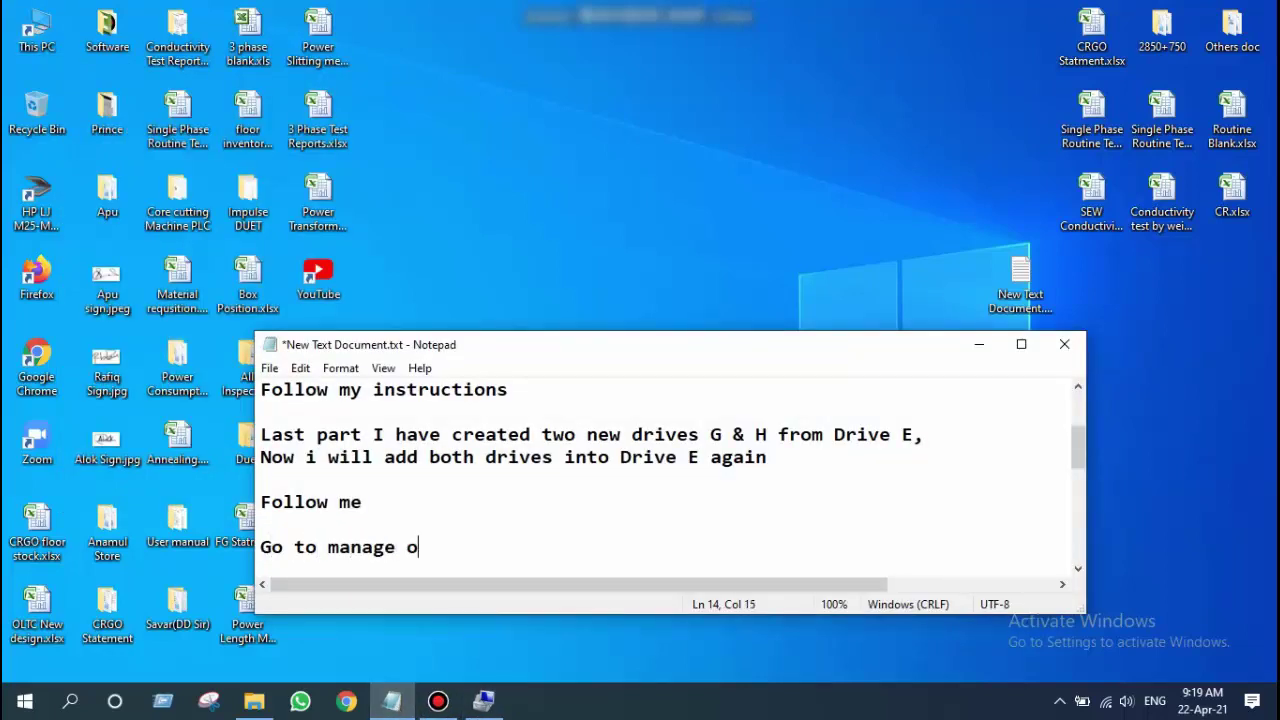
{"action": "type", "text": "ption from my"}
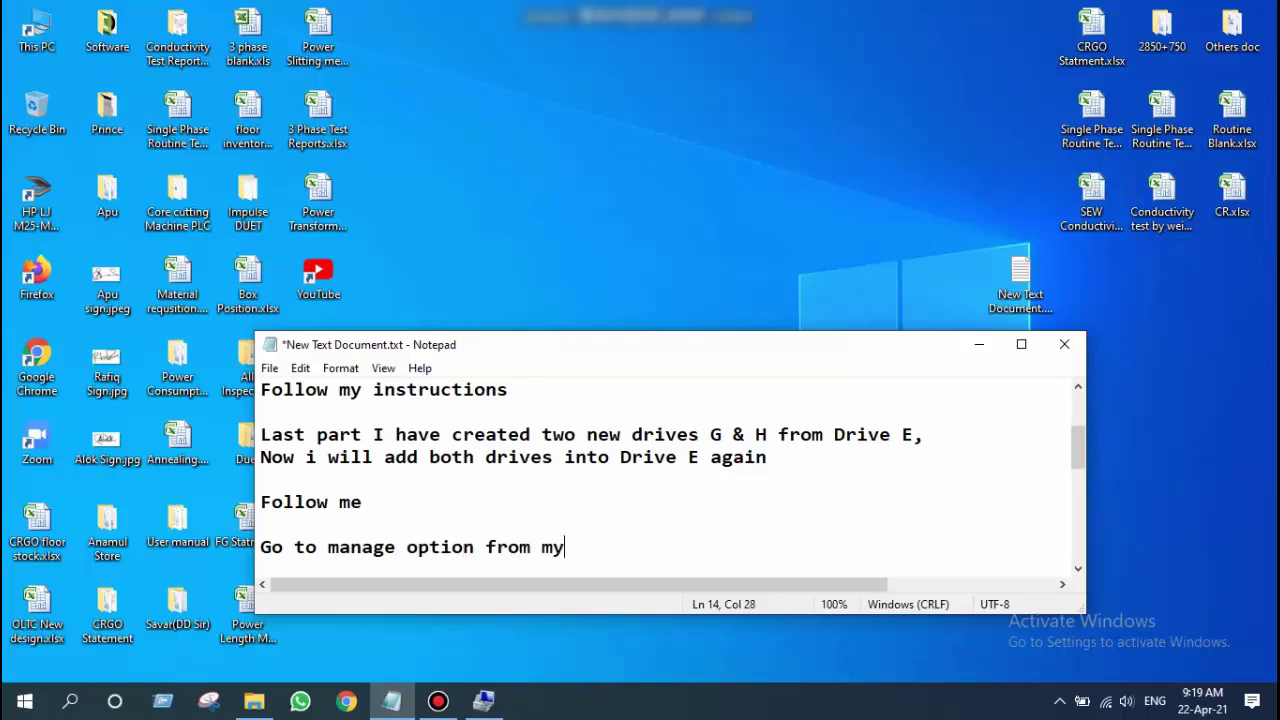
{"action": "type", "text": " computer"}
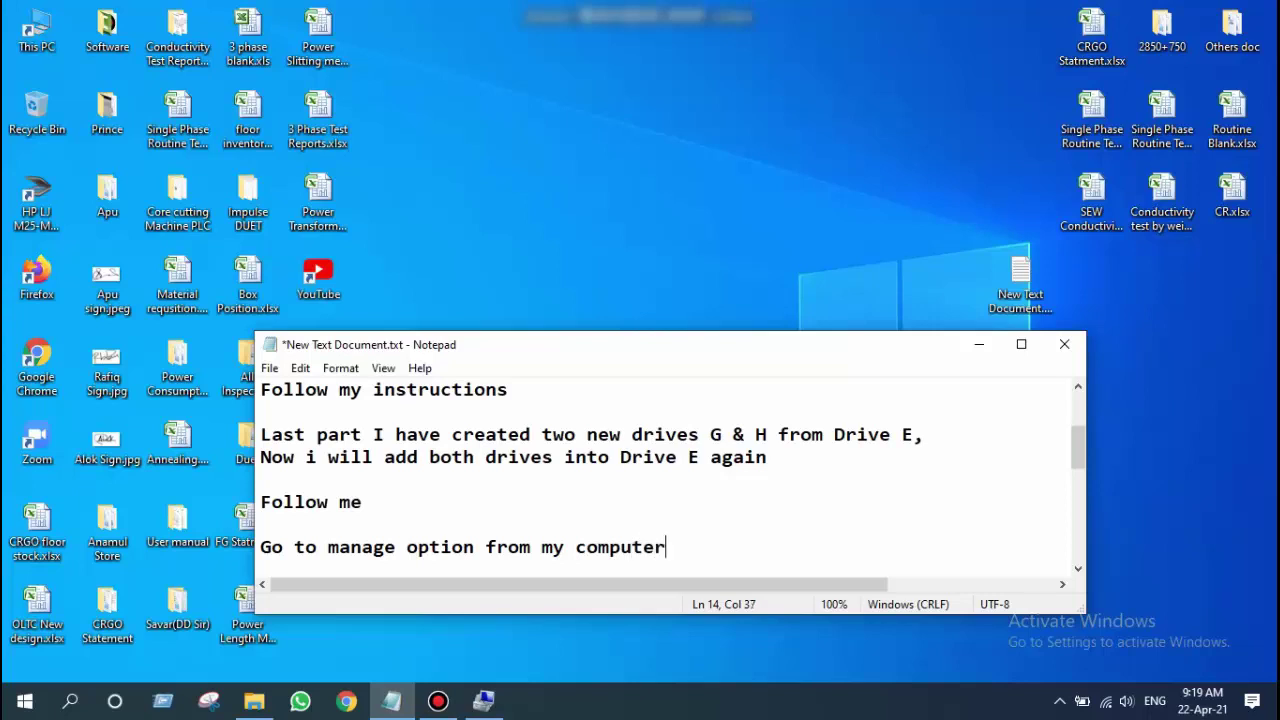
{"action": "key", "text": "Return"}
{"action": "key", "text": "Return"}
{"action": "key", "text": "Return"}
{"action": "key", "text": "Return"}
{"action": "key", "text": "Return"}
{"action": "key", "text": "Return"}
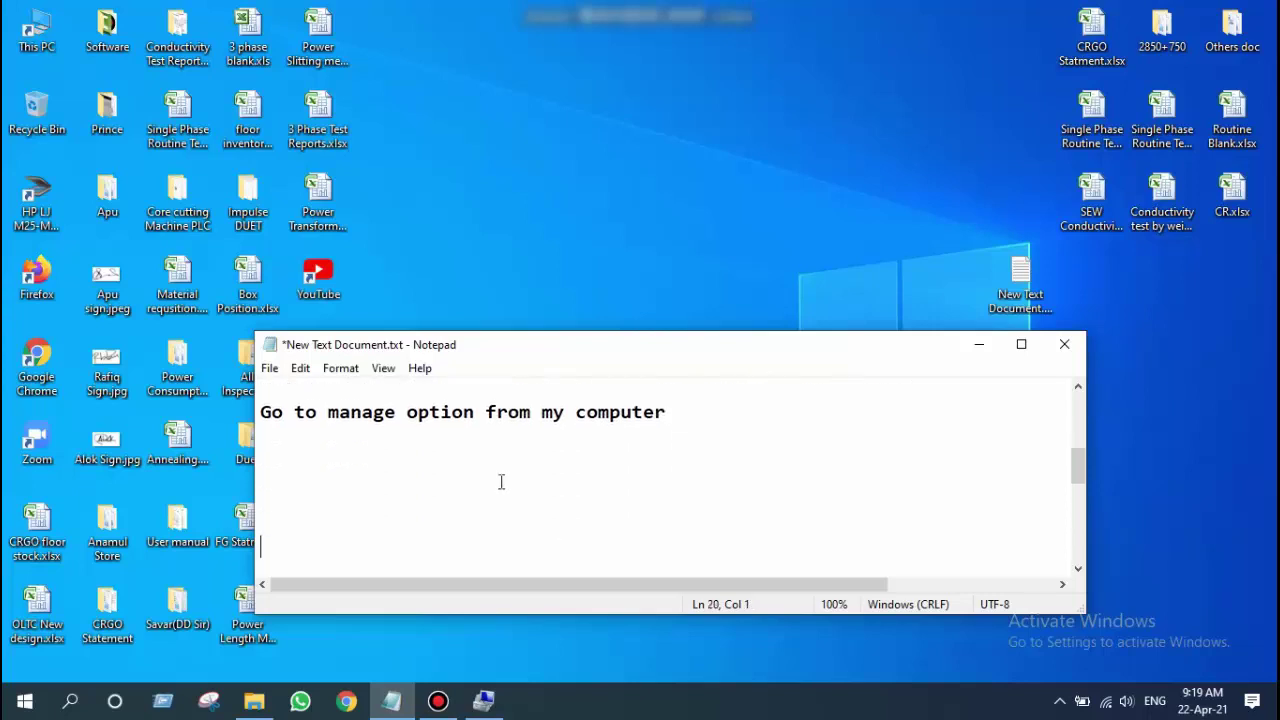
Open Computer Management through the Manage option of This PC on the desktop.
{"action": "left_click", "coordinate": [37, 48]}
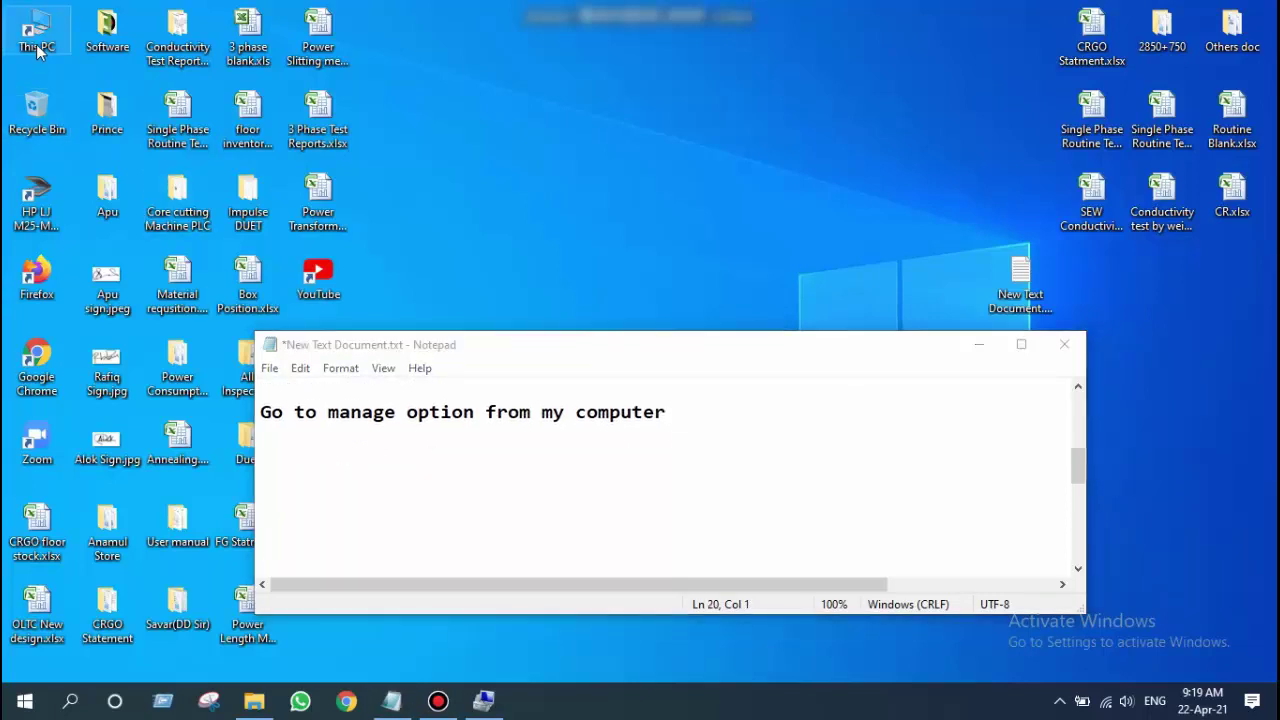
{"action": "right_click", "coordinate": [37, 50]}
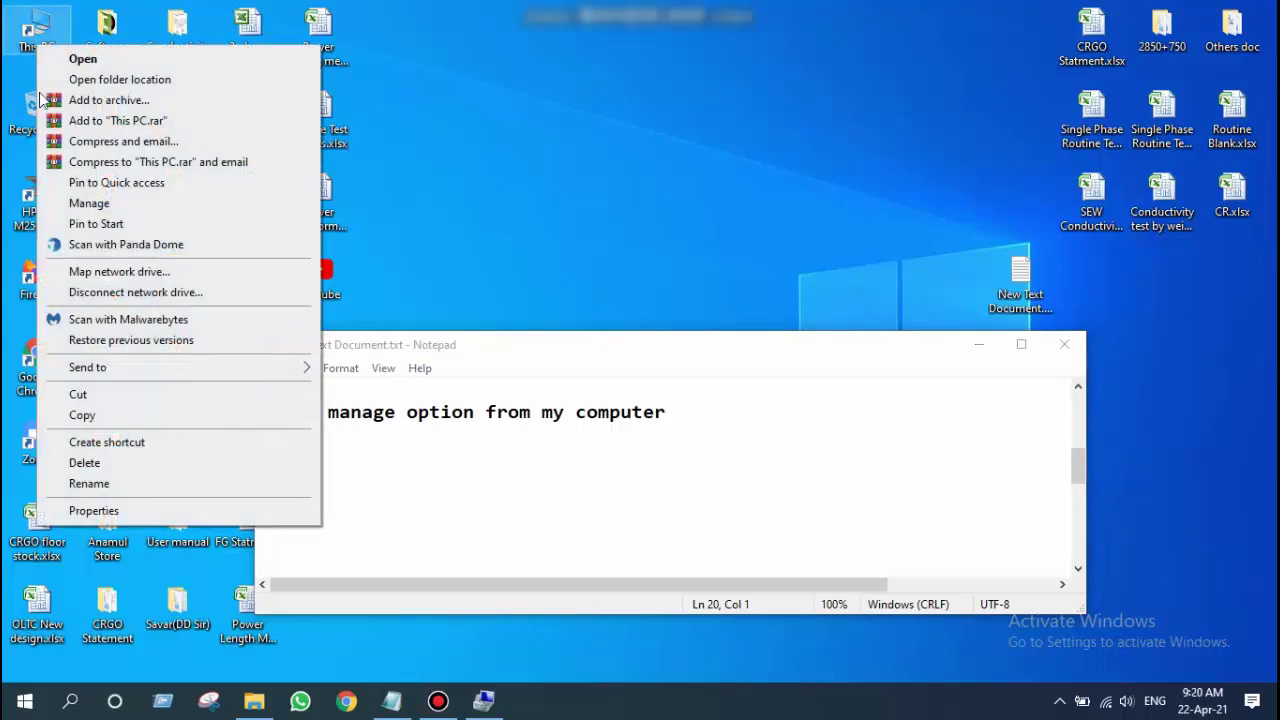
{"action": "left_click", "coordinate": [100, 205]}
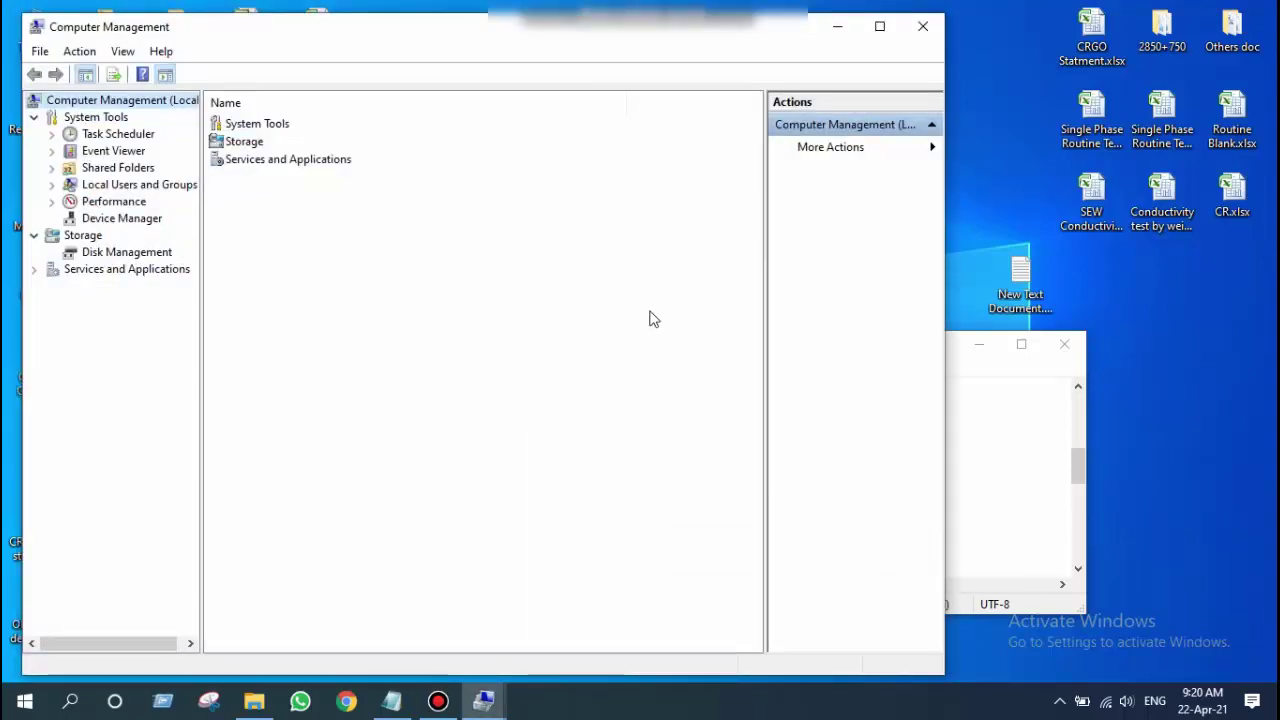
In the Notepad notes, write "Now go to disk management" two lines below the manage instruction, and show Disk Management in Computer Management.
{"action": "left_click", "coordinate": [978, 417]}
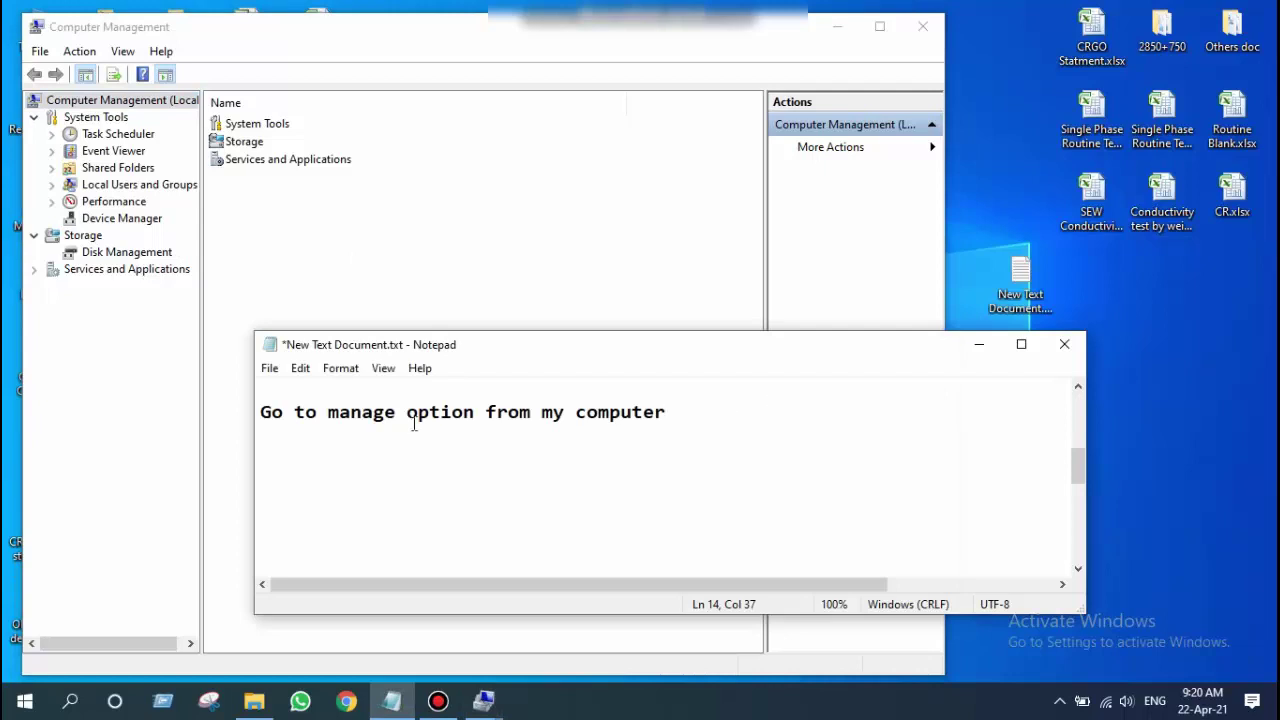
{"action": "left_click", "coordinate": [281, 447]}
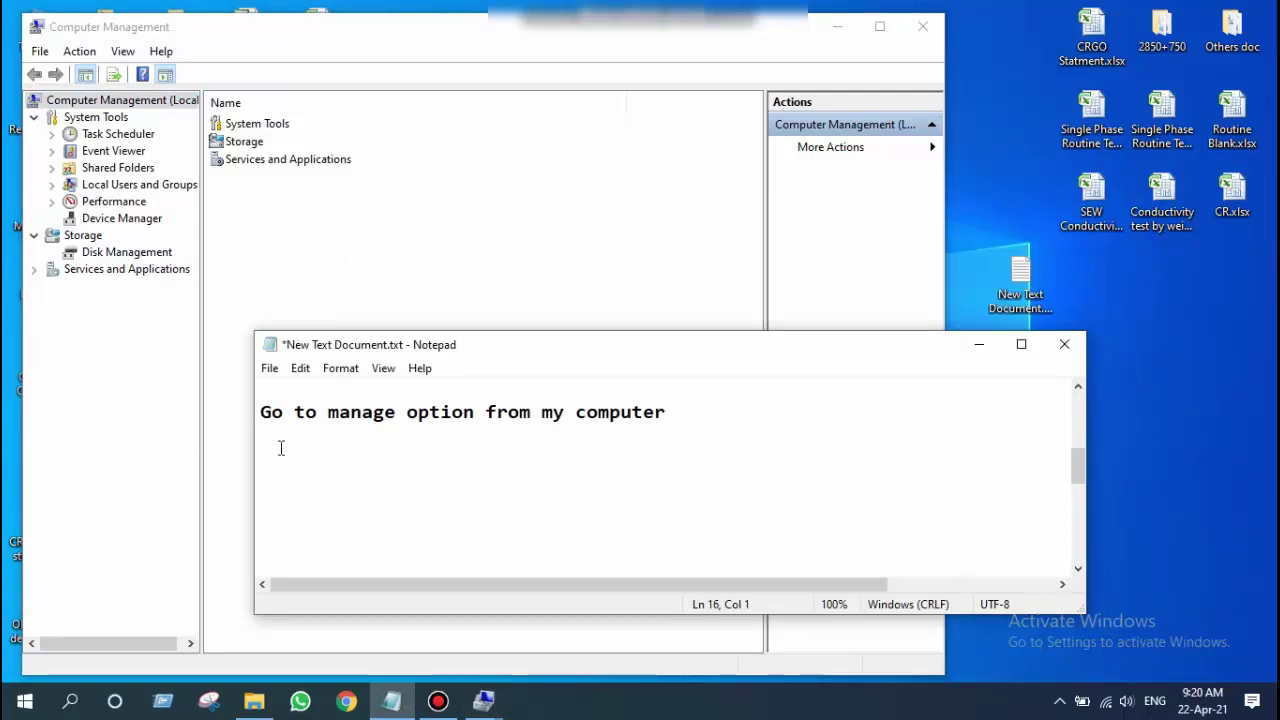
{"action": "type", "text": "Now go t"}
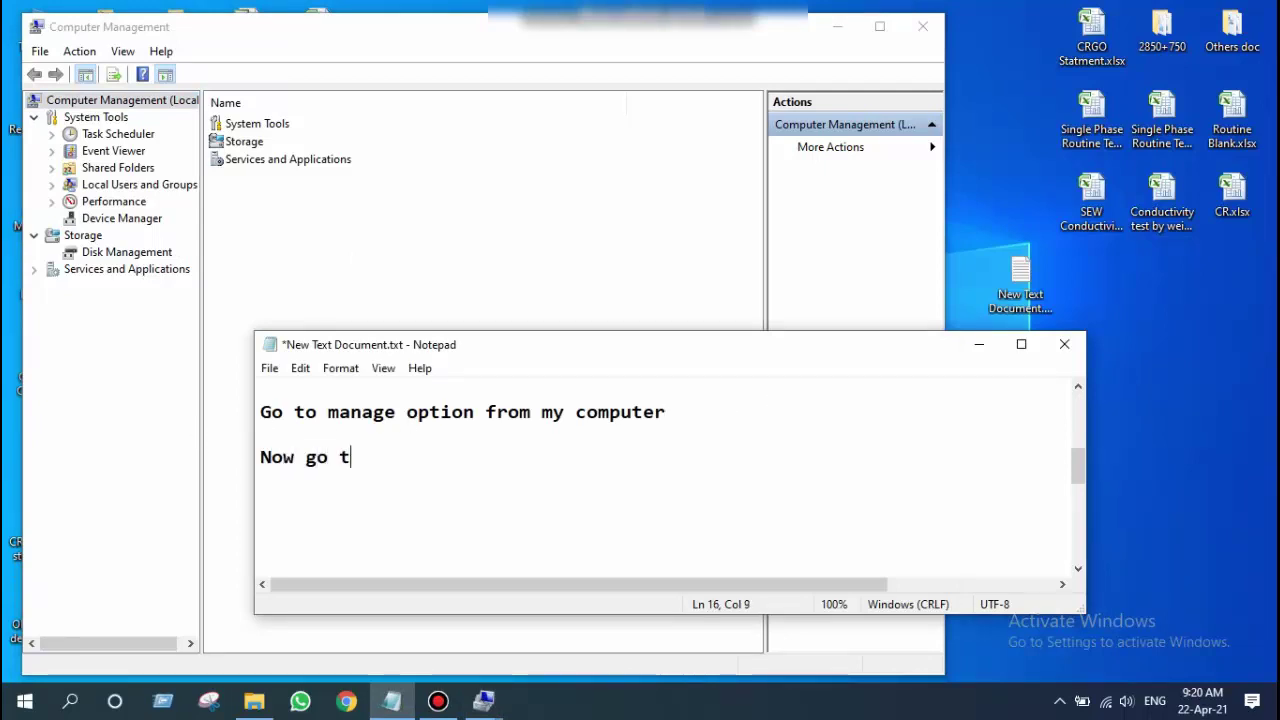
{"action": "type", "text": "o disk ma"}
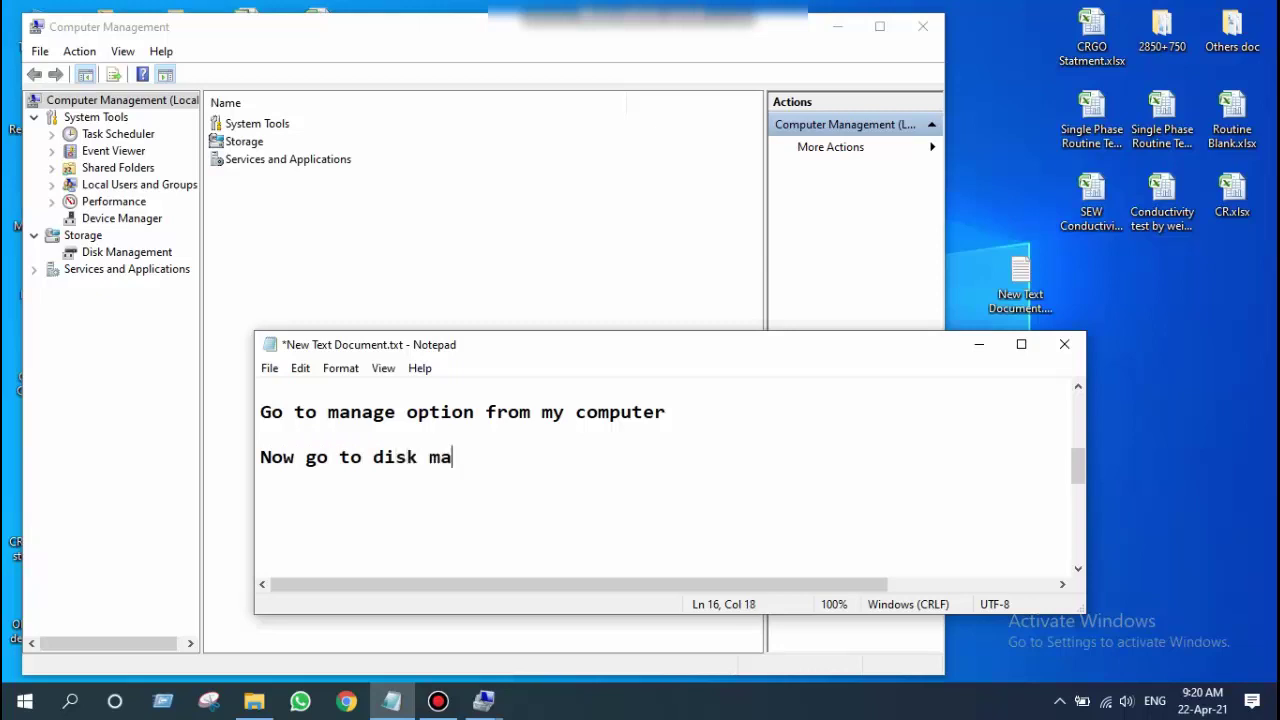
{"action": "type", "text": "nagement"}
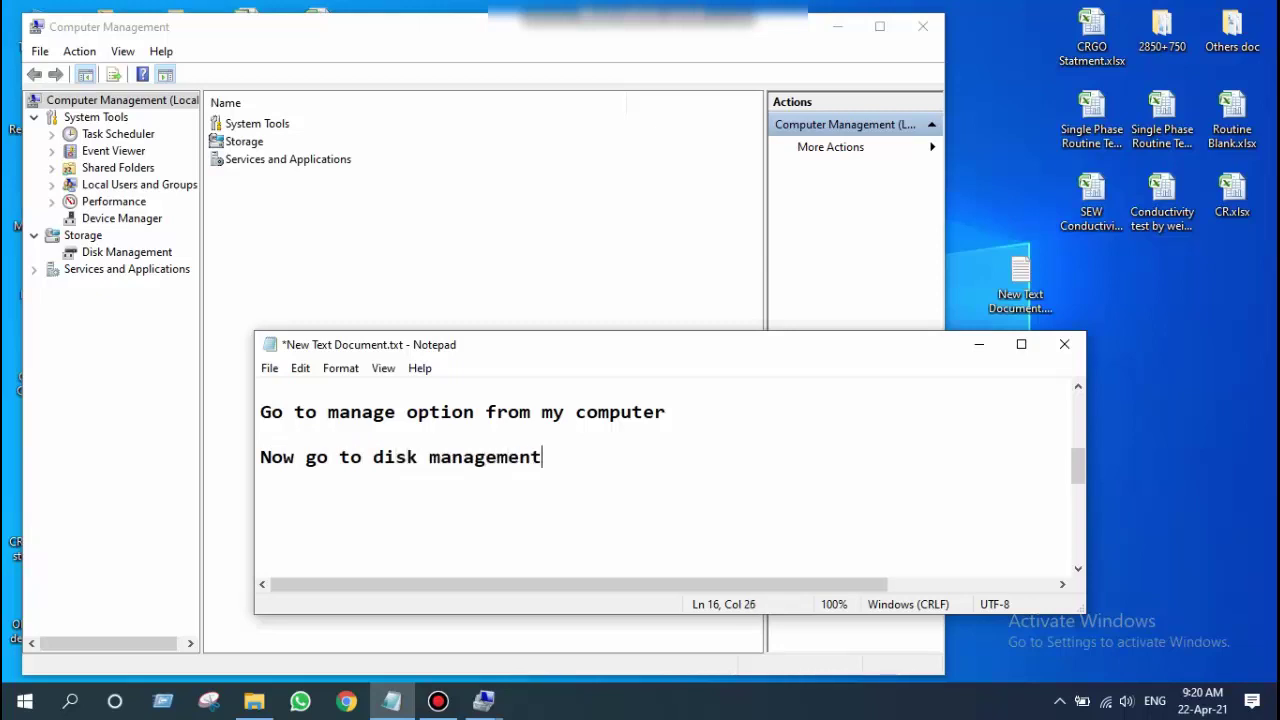
{"action": "left_click", "coordinate": [131, 257]}
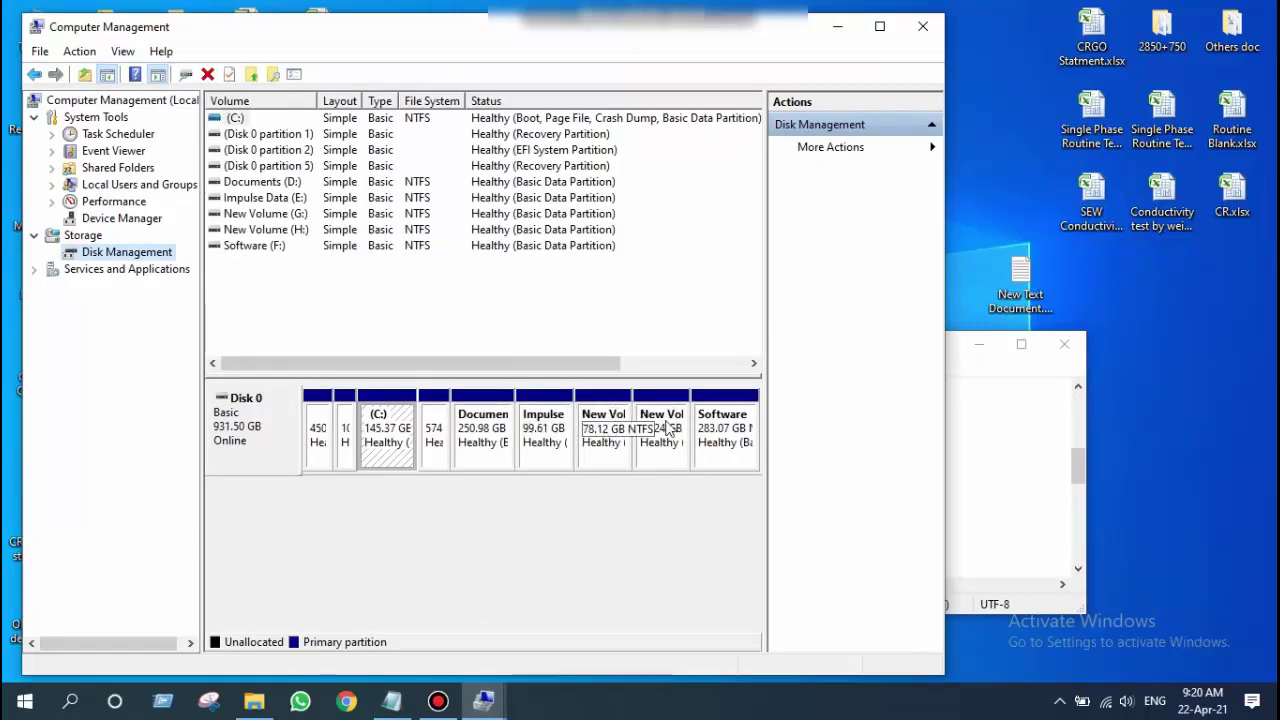
In Notepad, two lines below the disk management note, write "At first copy the drives files and save into other drive, otherwise".
{"action": "left_click", "coordinate": [993, 406]}
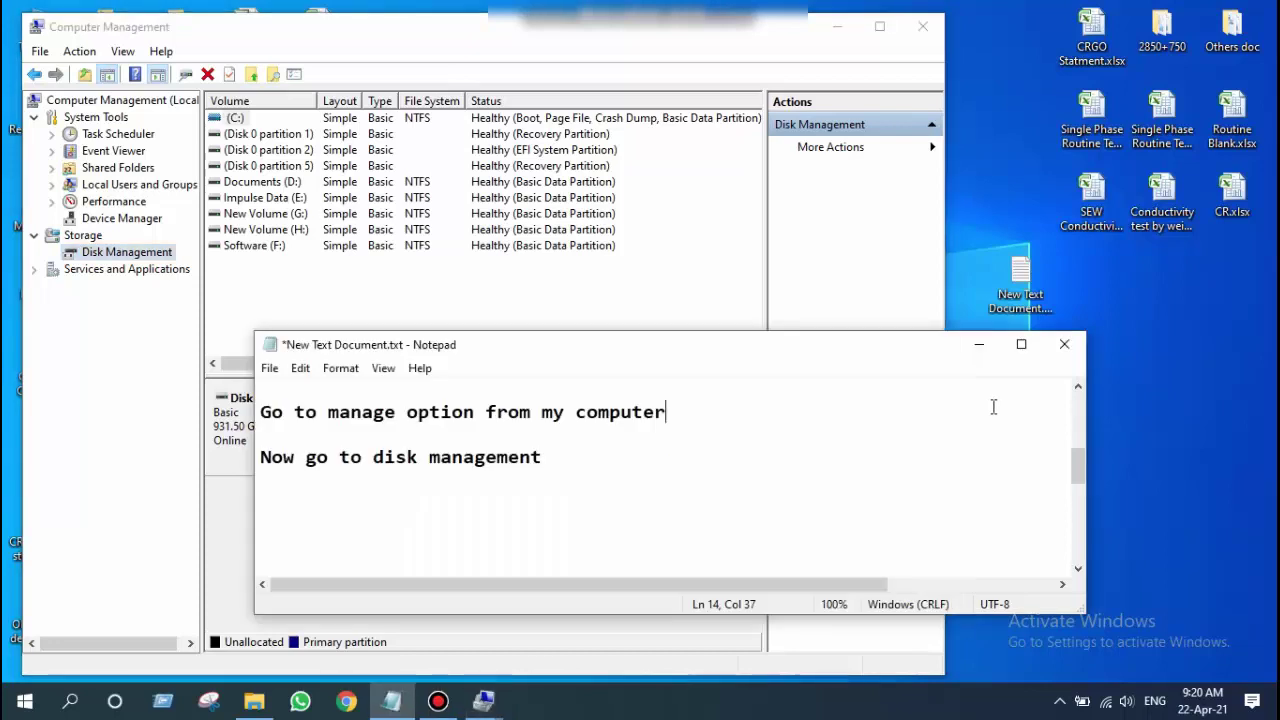
{"action": "left_click", "coordinate": [268, 492]}
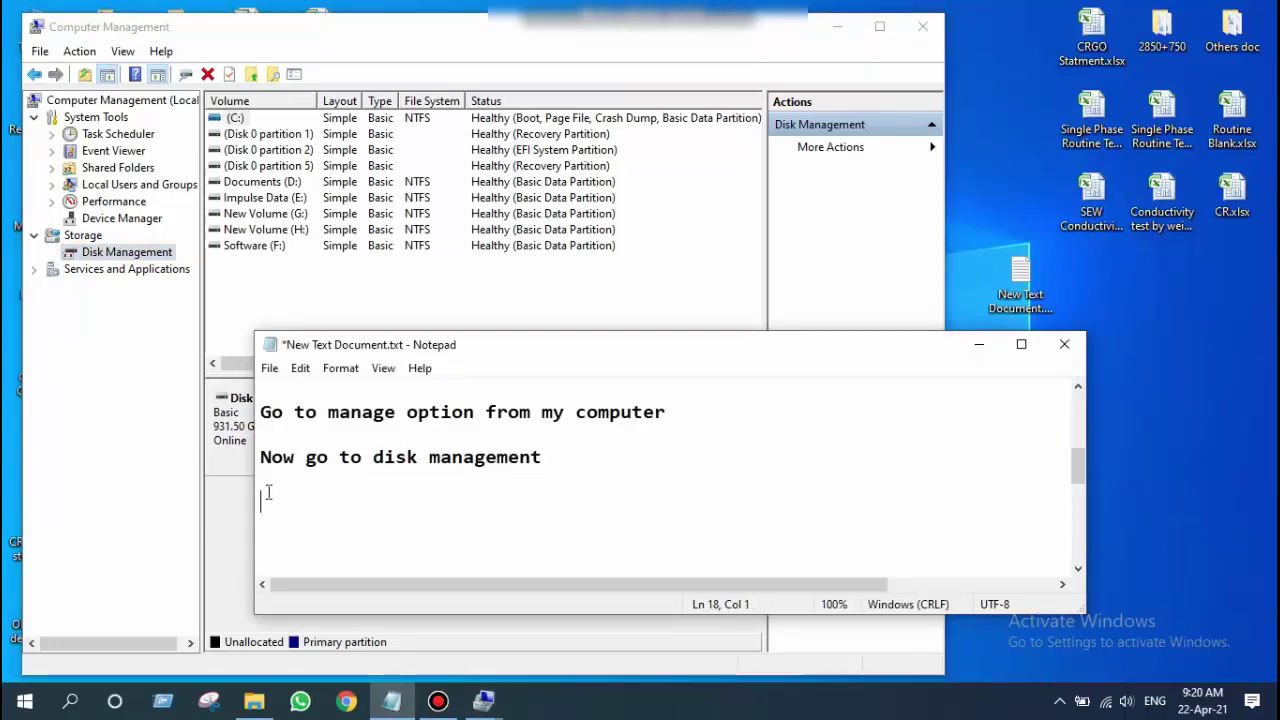
{"action": "type", "text": "At first "}
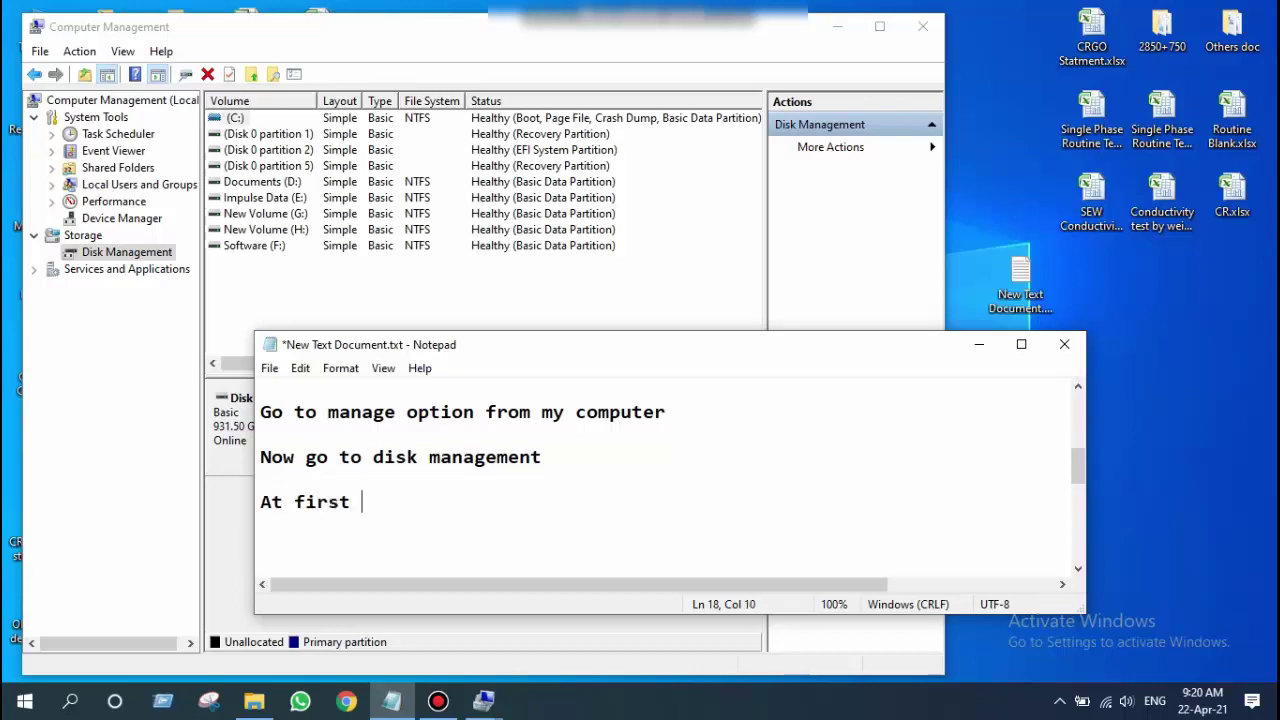
{"action": "type", "text": "copy the drives "}
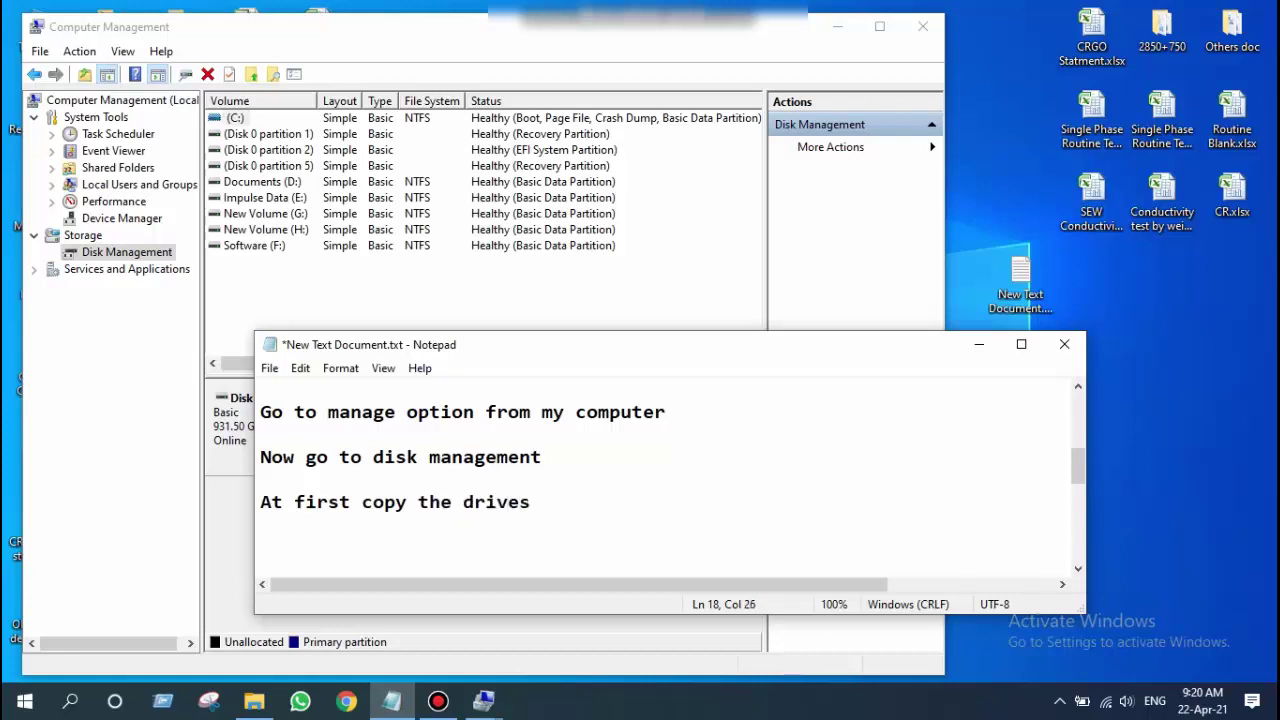
{"action": "type", "text": "files "}
{"action": "type", "text": "into"}
{"action": "key", "text": "BackSpace"}
{"action": "key", "text": "BackSpace"}
{"action": "key", "text": "BackSpace"}
{"action": "key", "text": "BackSpace"}
{"action": "type", "text": "and save "}
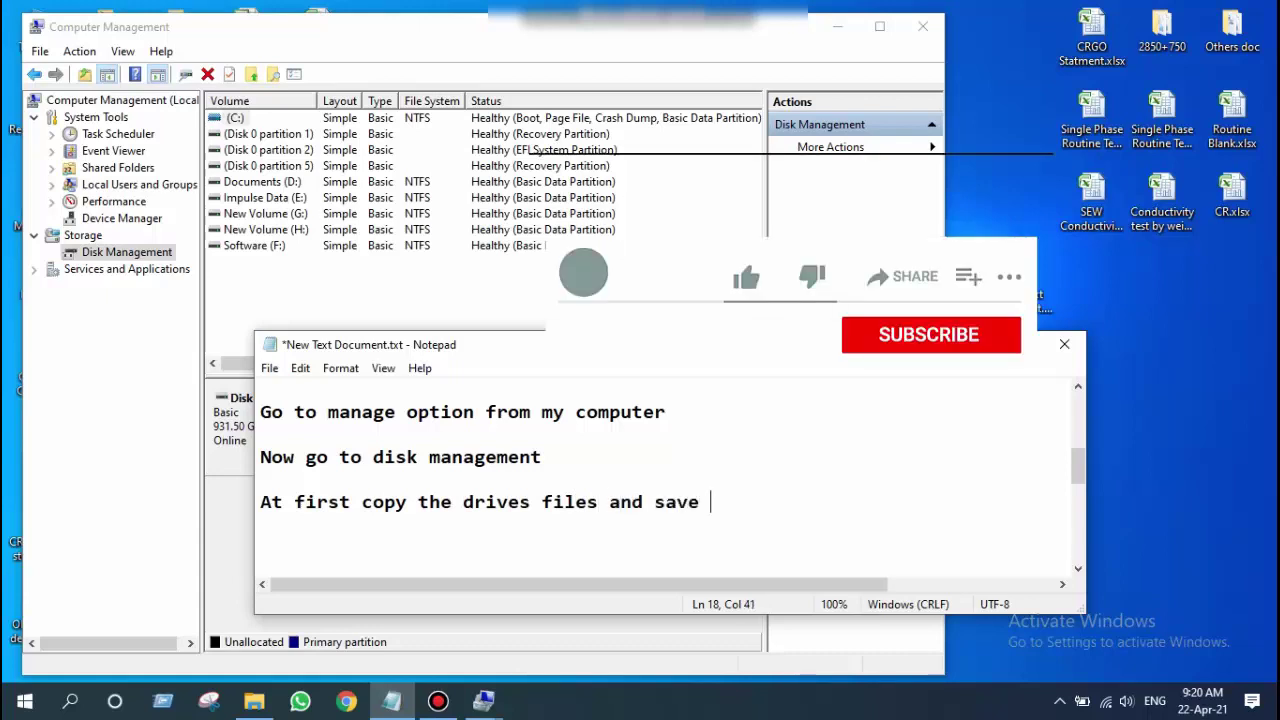
{"action": "type", "text": "into n"}
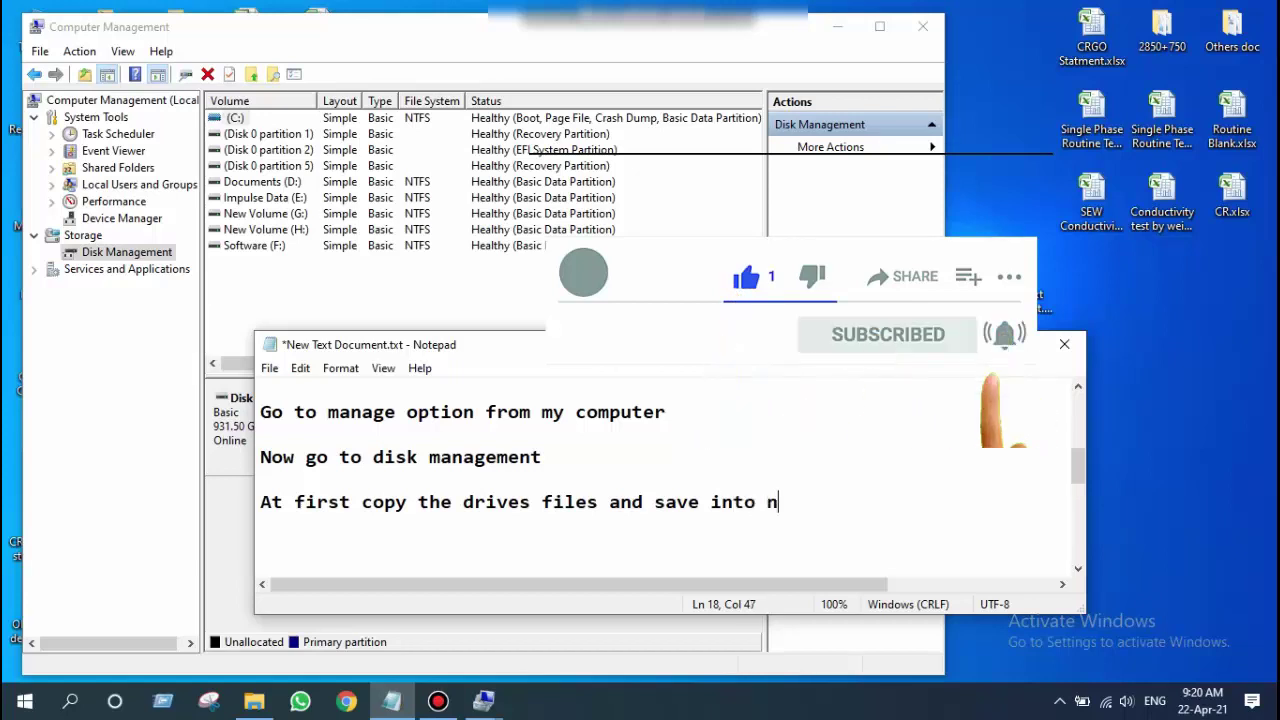
{"action": "key", "text": "BackSpace"}
{"action": "type", "text": "th"}
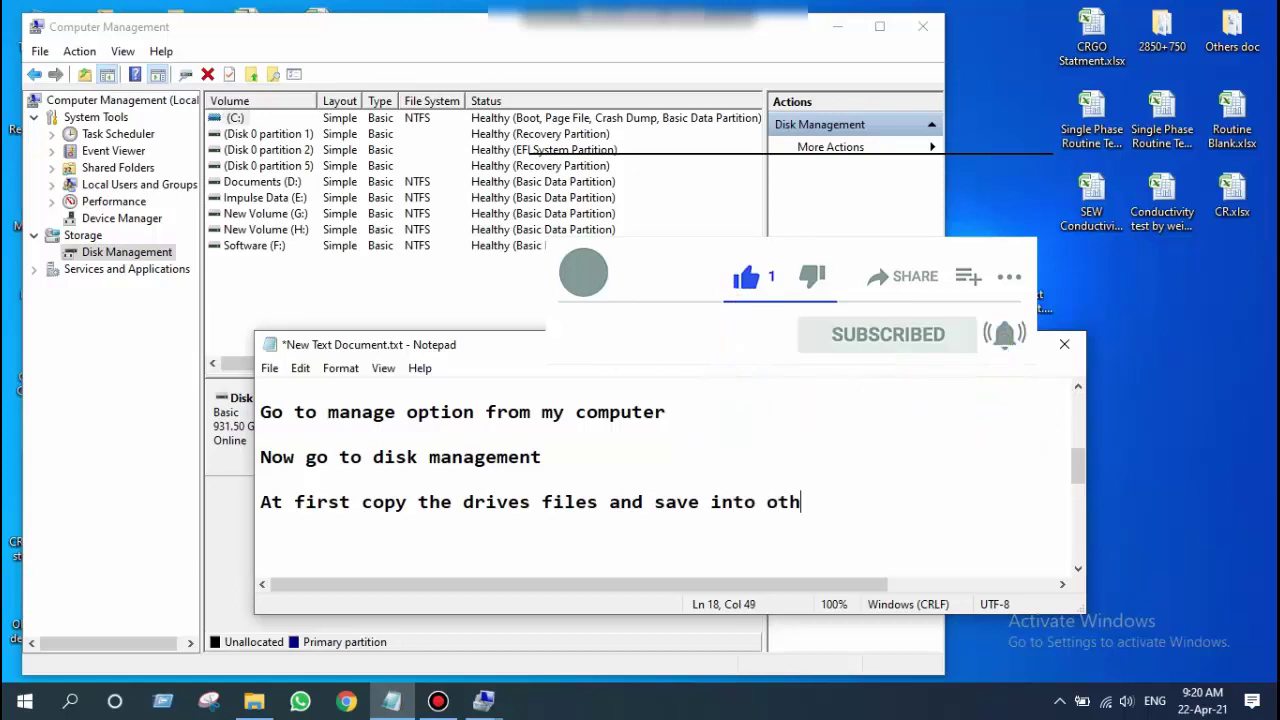
{"action": "type", "text": "er dri"}
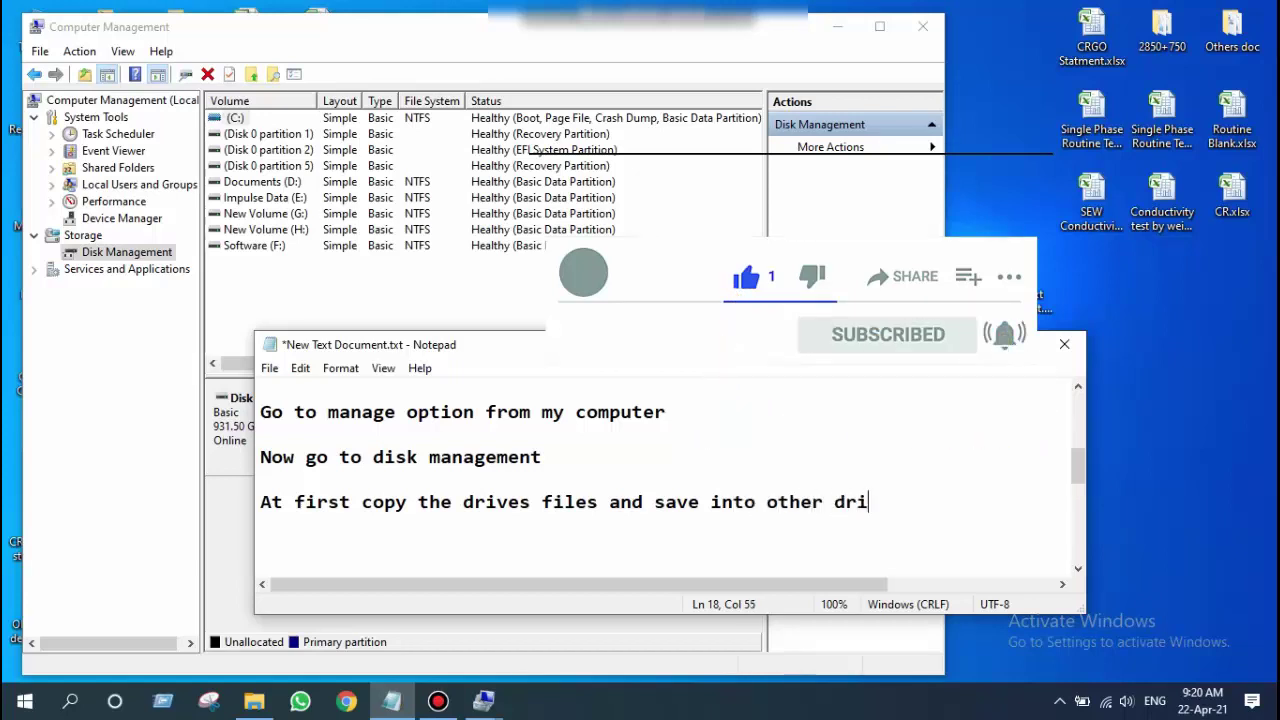
{"action": "type", "text": "ve, otherwise"}
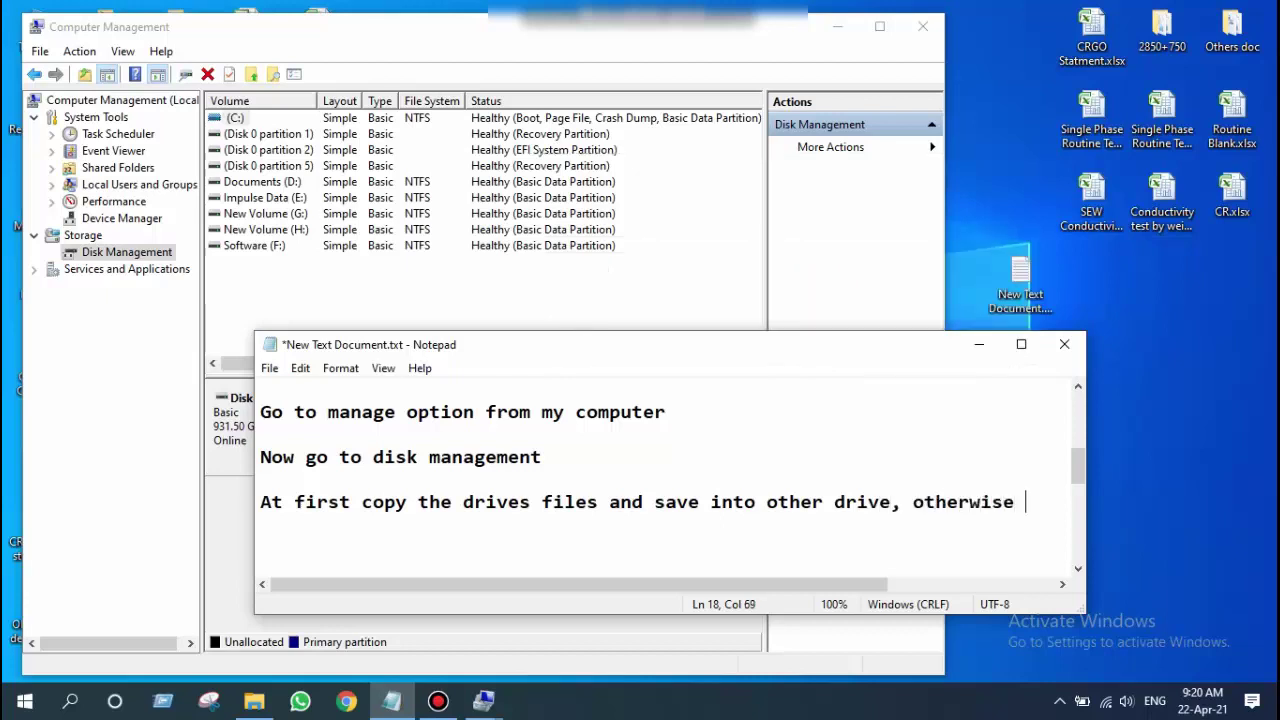
Finish the backup warning with "you" on the same line and "will lost the files." on the line below.
{"action": "type", "text": " you"}
{"action": "key", "text": "BackSpace"}
{"action": "type", "text": "you"}
{"action": "key", "text": "Return"}
{"action": "type", "text": "will"}
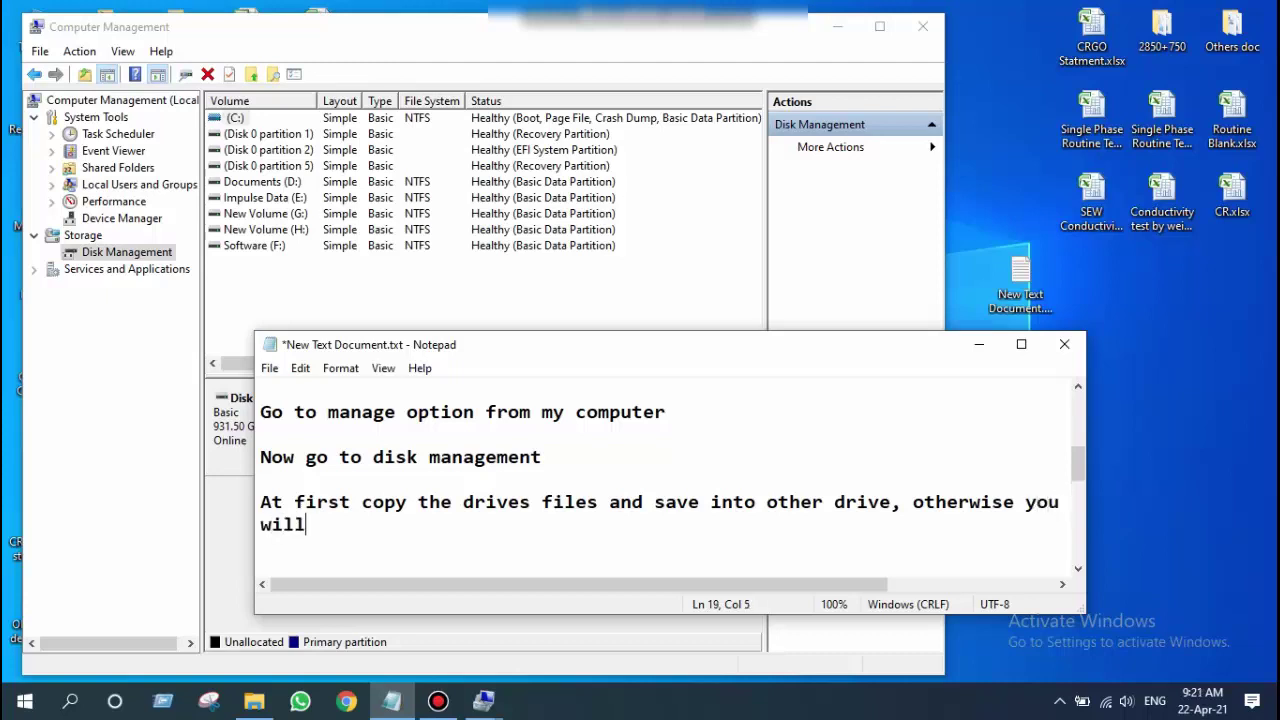
{"action": "type", "text": " lost the f"}
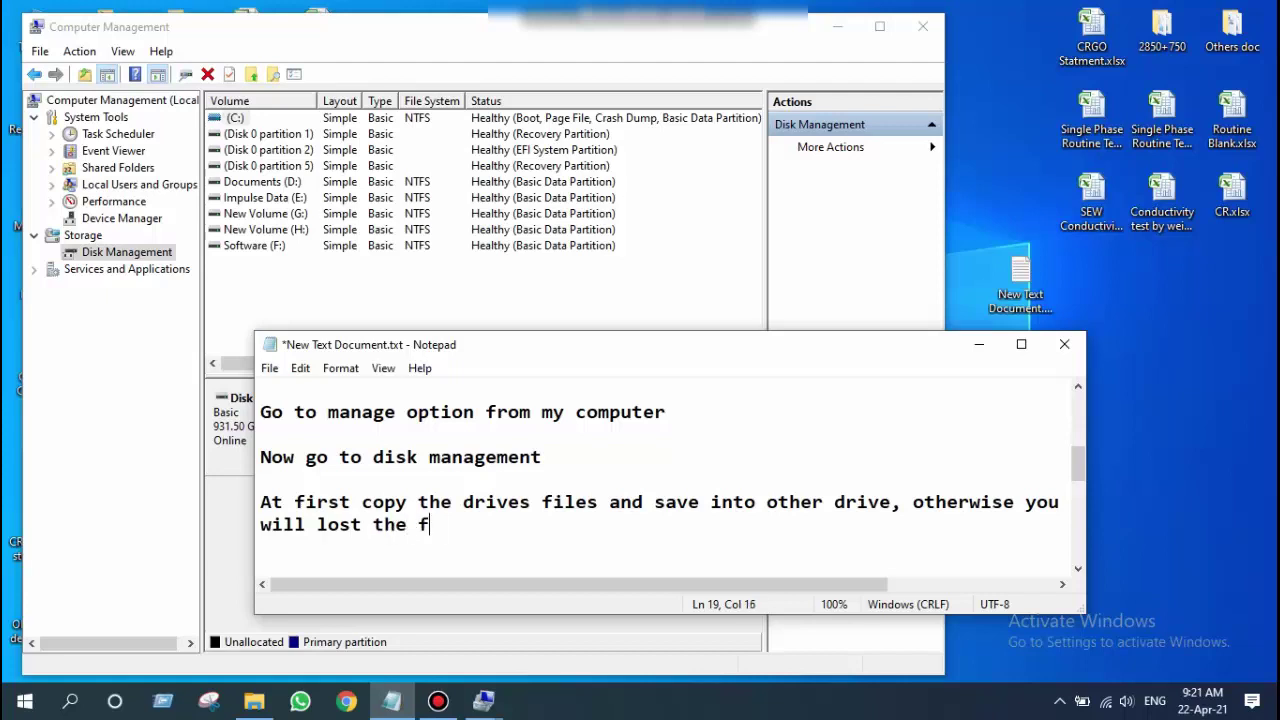
{"action": "type", "text": "iles."}
Minimize Notepad and Computer Management, and open This PC in a maximized File Explorer window.
{"action": "left_click", "coordinate": [980, 344]}
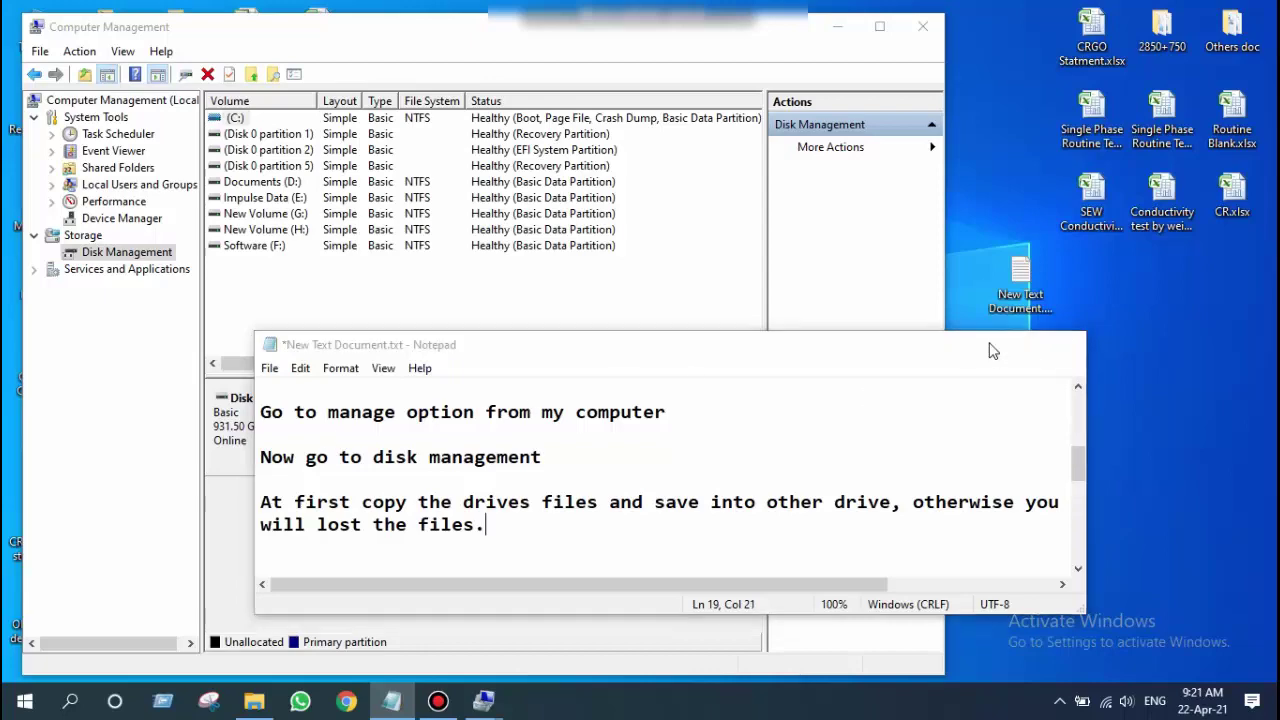
{"action": "left_click", "coordinate": [838, 27]}
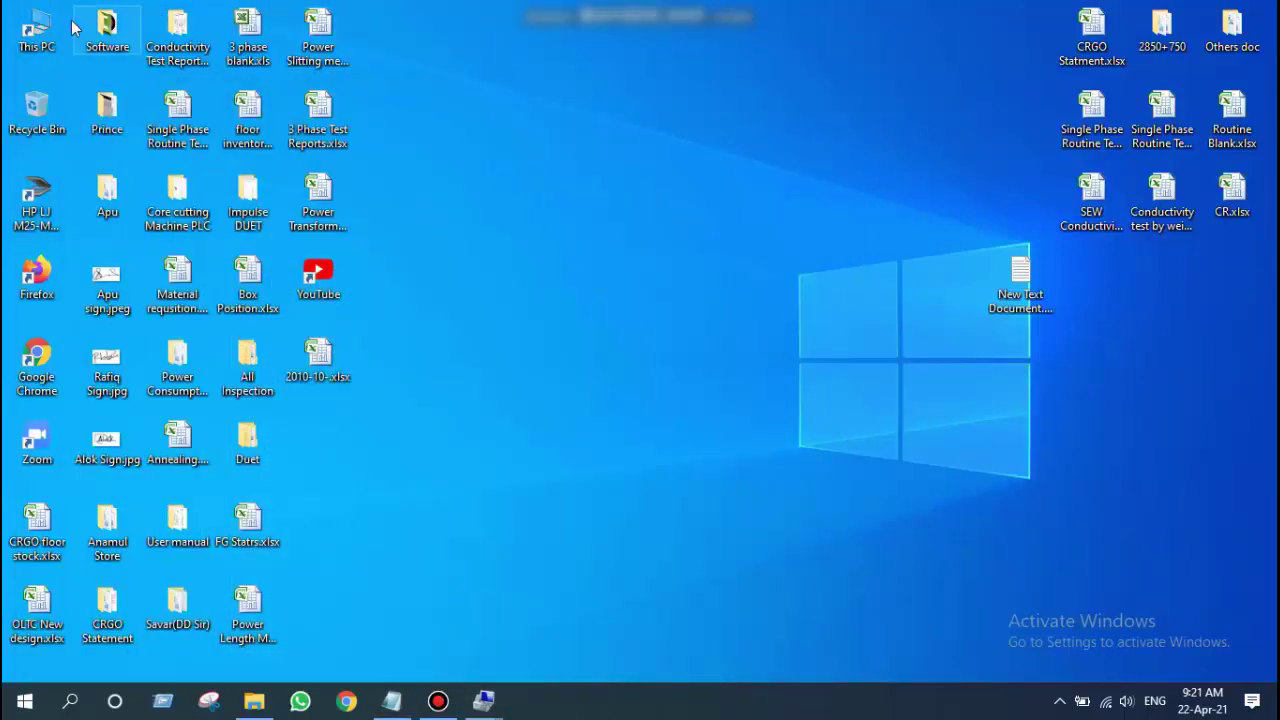
{"action": "double_click", "coordinate": [54, 35]}
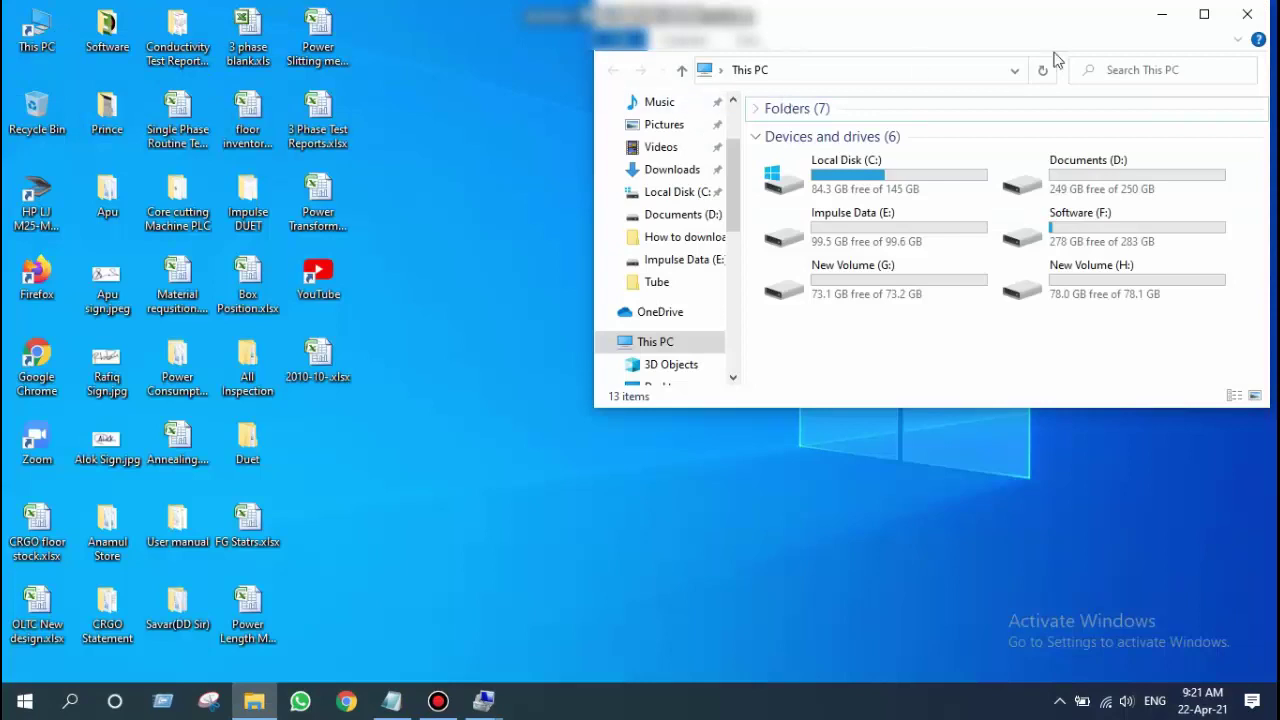
{"action": "left_click", "coordinate": [1204, 14]}
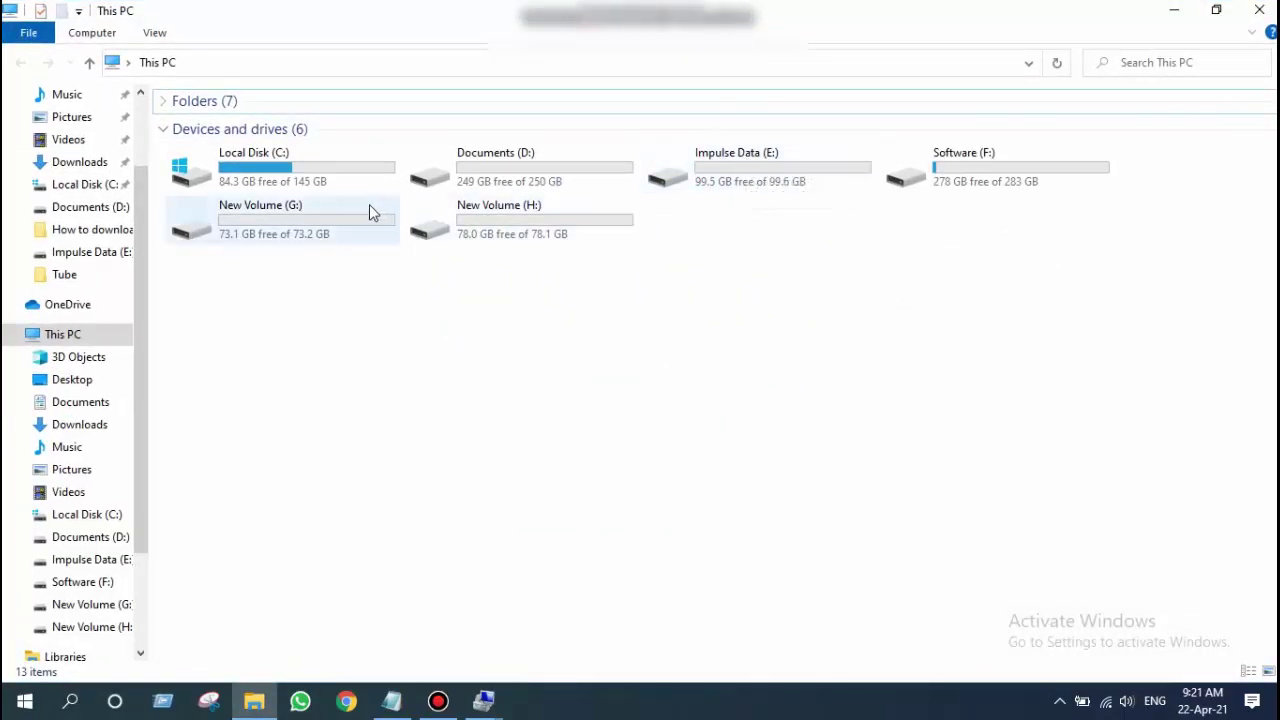
Return to the Notepad notes and start a new paragraph after the backup warning, leaving one blank line.
{"action": "left_click", "coordinate": [391, 700]}
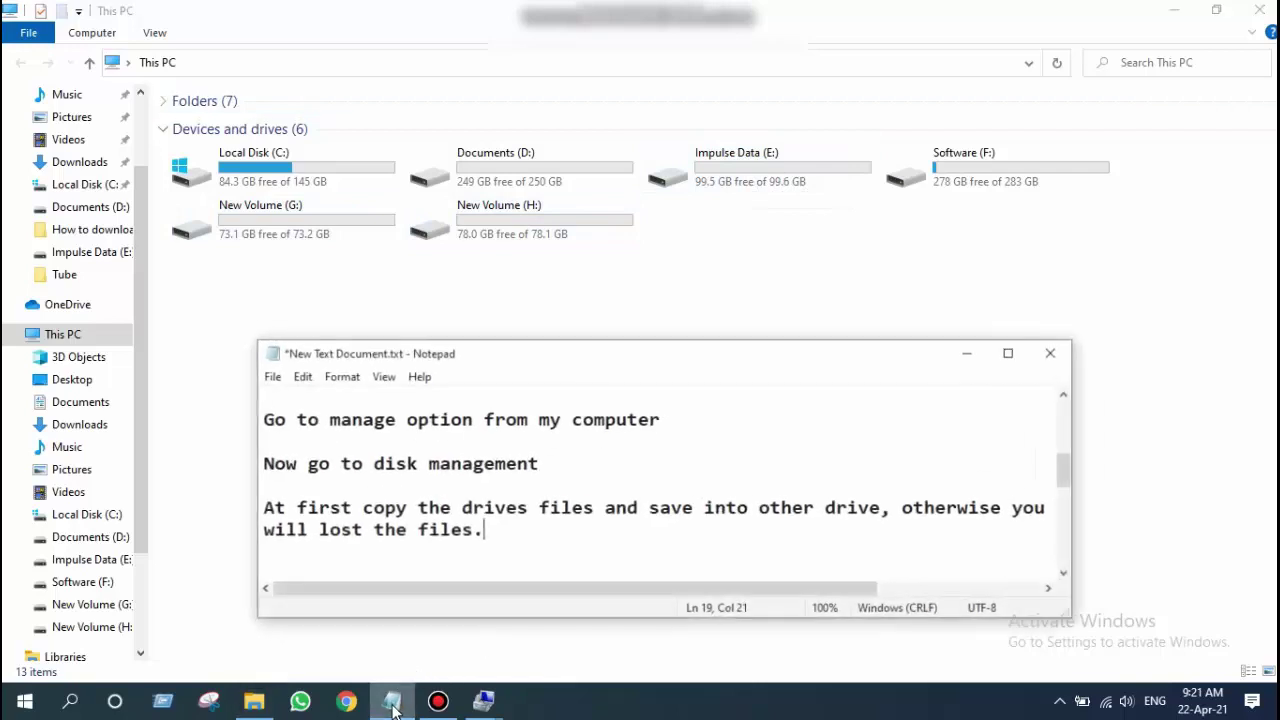
{"action": "key", "text": "Return"}
{"action": "key", "text": "Return"}
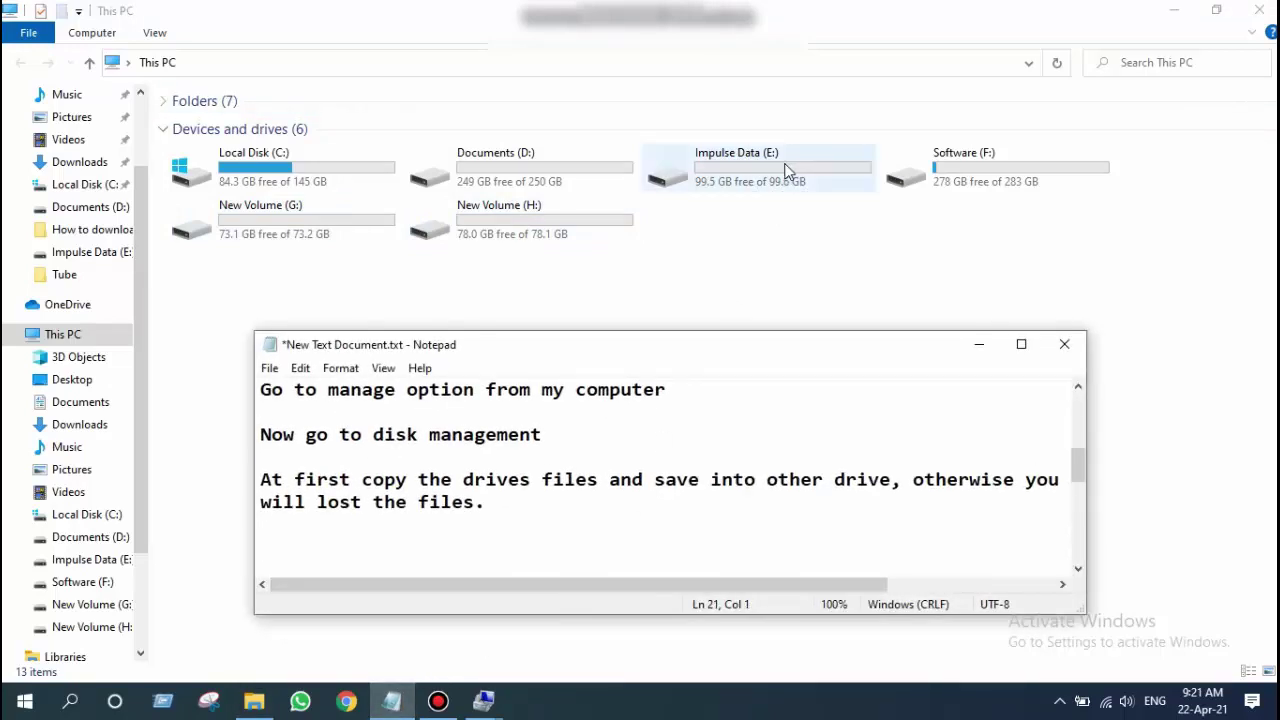
Check the contents of New Volume (H:) in File Explorer, go back to This PC and bring the Notepad notes forward.
{"action": "double_click", "coordinate": [526, 220]}
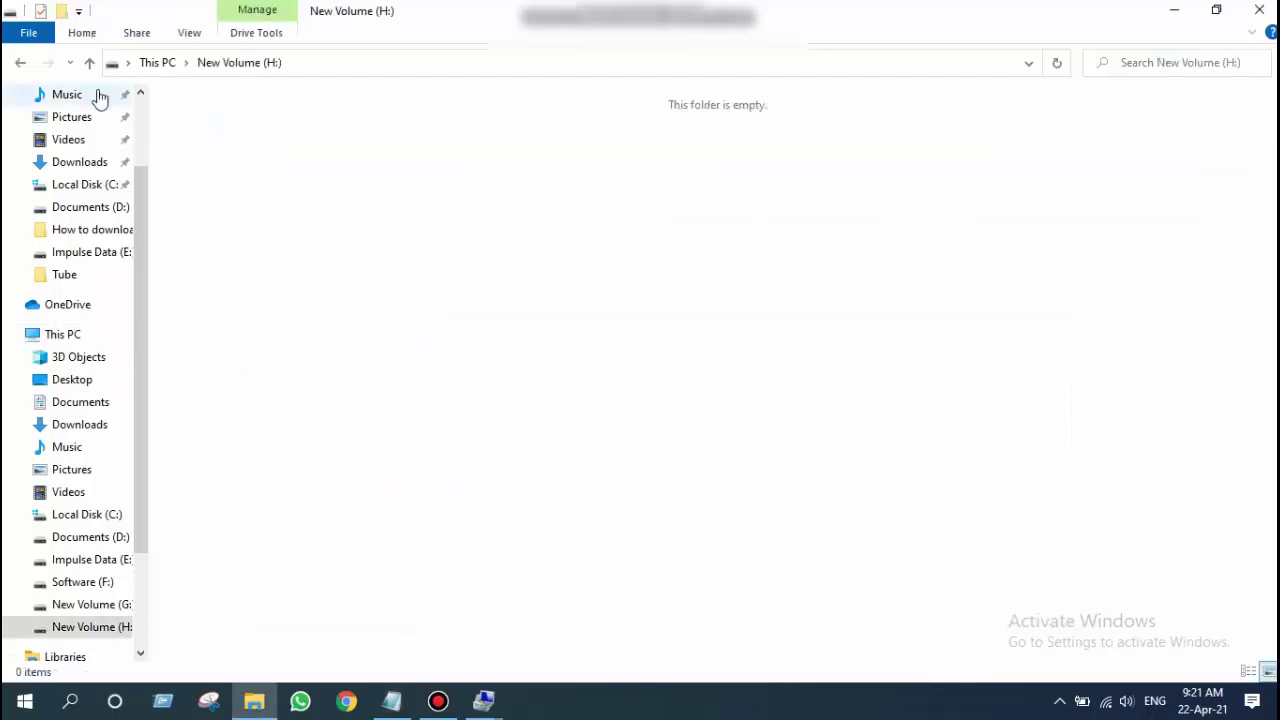
{"action": "left_click", "coordinate": [20, 62]}
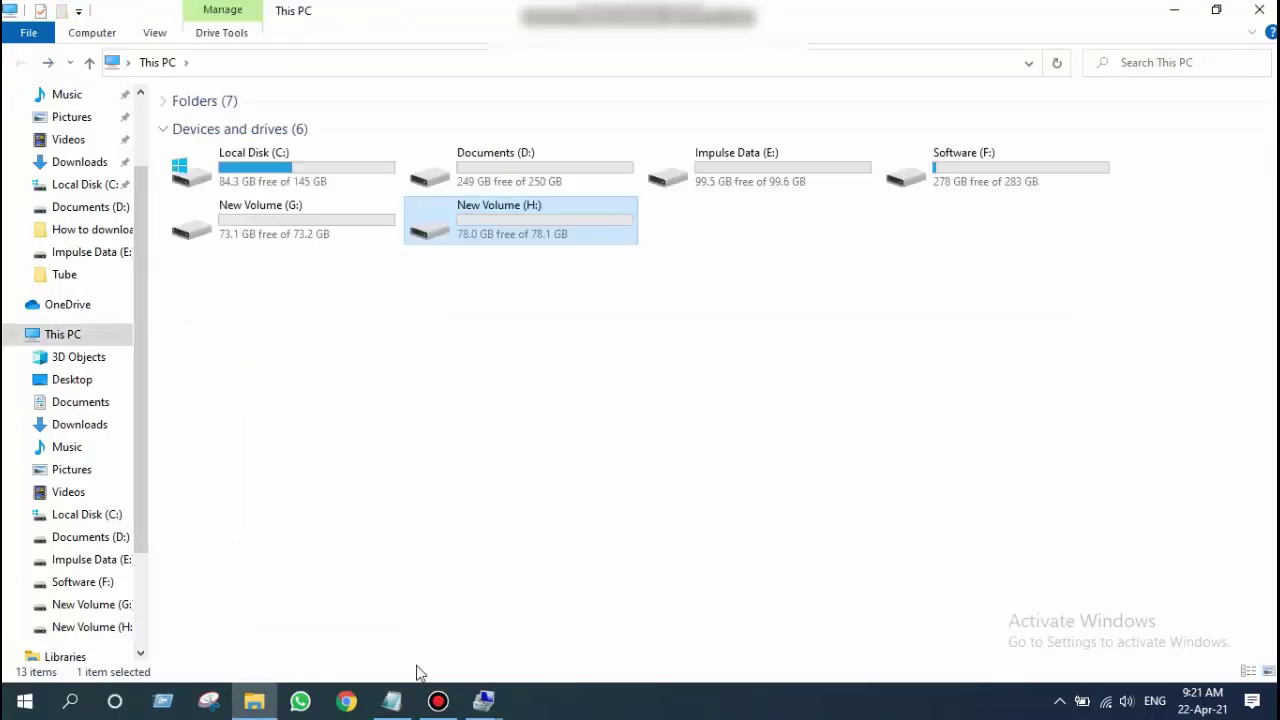
{"action": "left_click", "coordinate": [392, 701]}
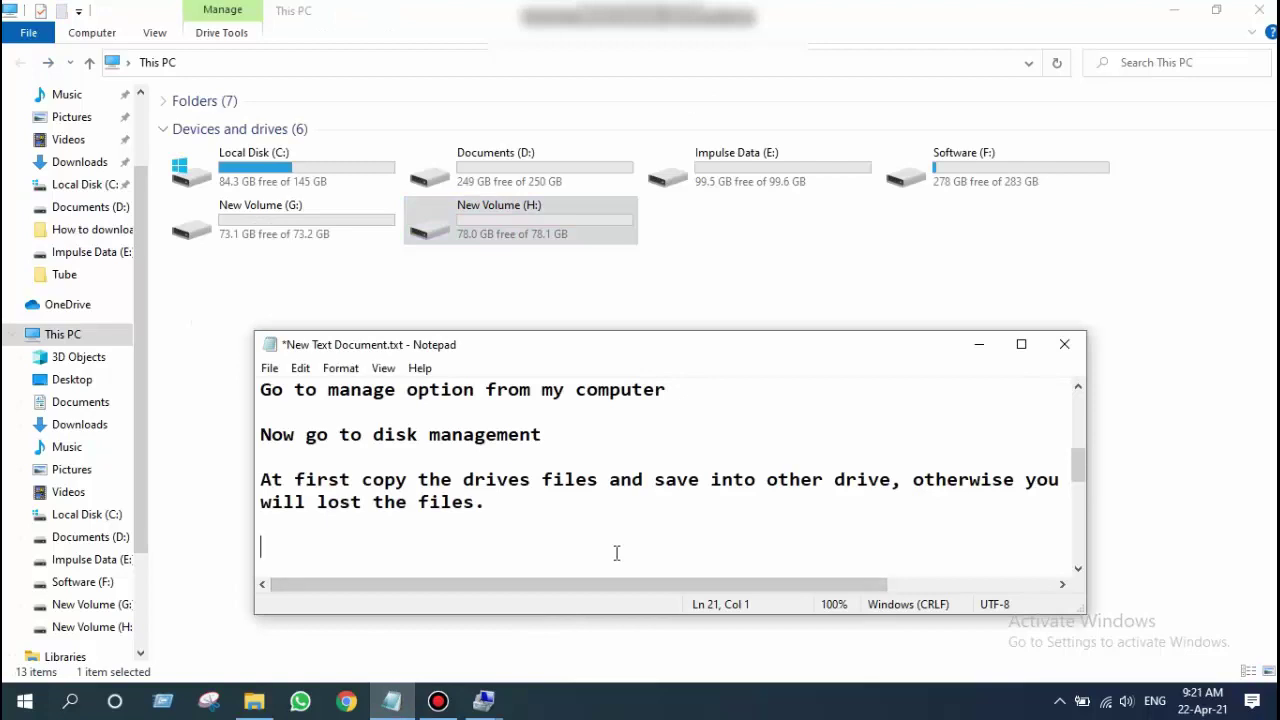
Write "I will create new drive from drive E,G & H so i need to save these 3 drives files" and add three line breaks.
{"action": "type", "text": "I will create "}
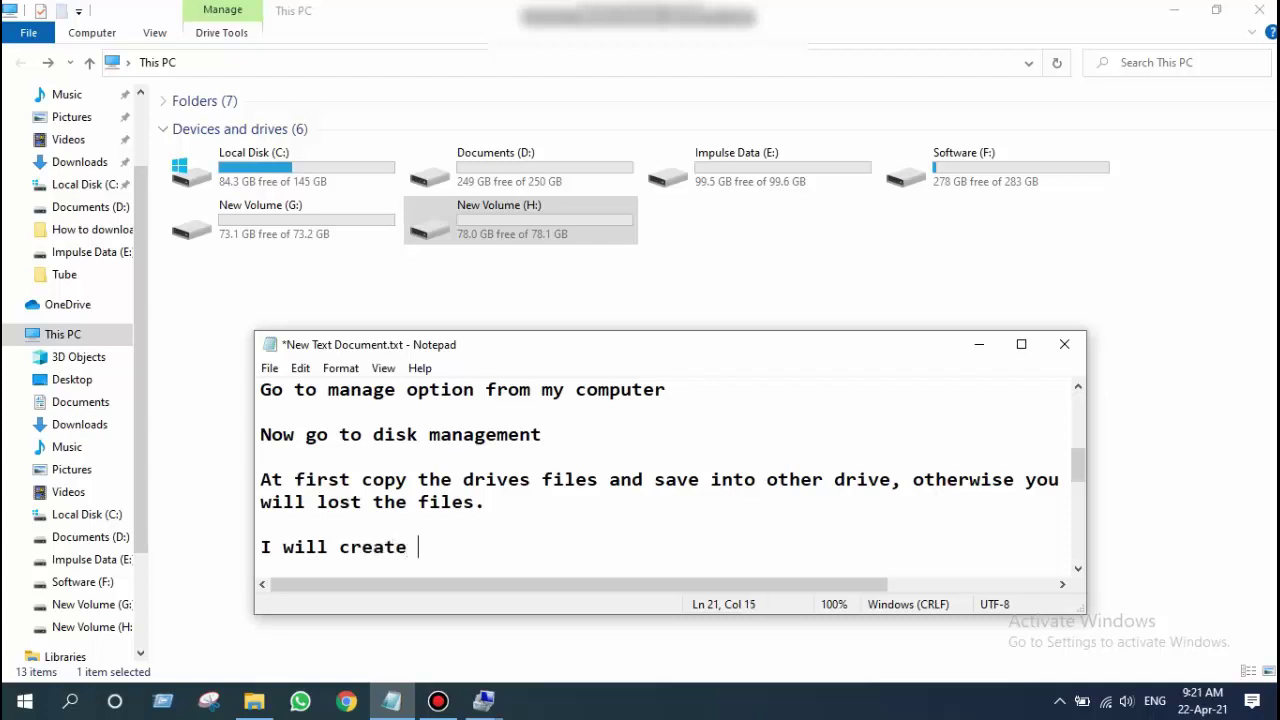
{"action": "type", "text": "new drive from"}
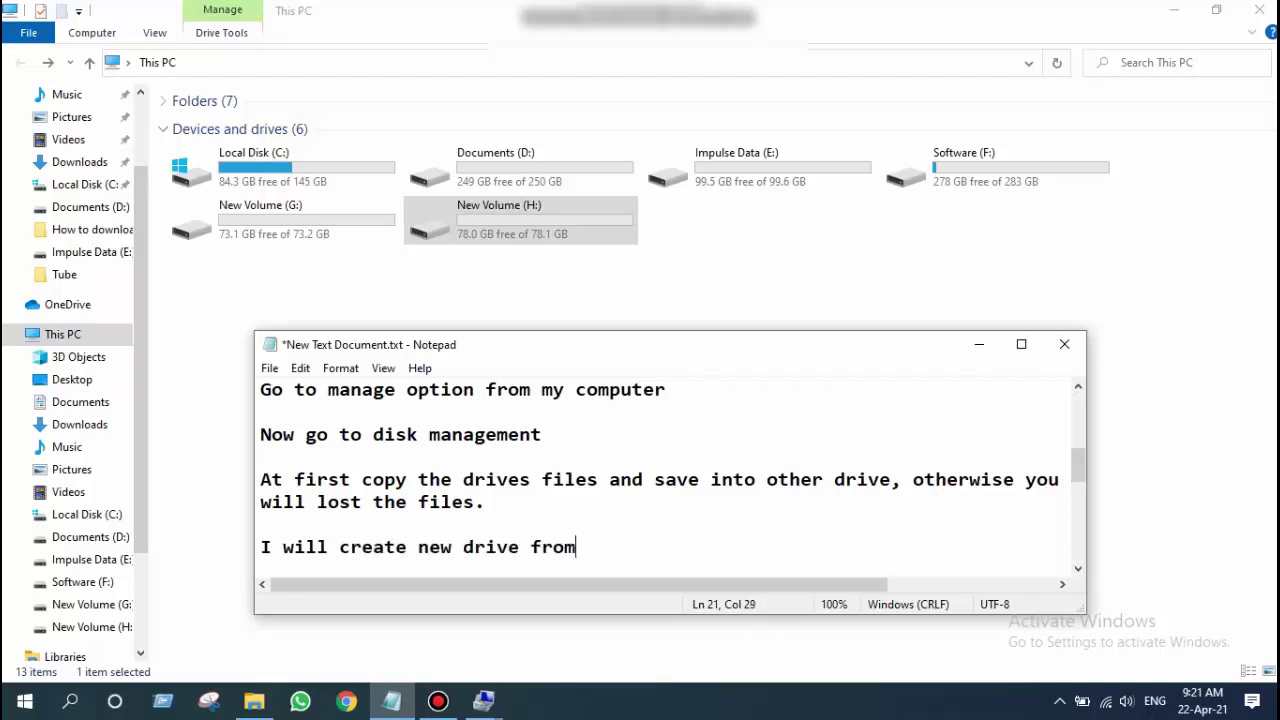
{"action": "type", "text": " drive E,G &"}
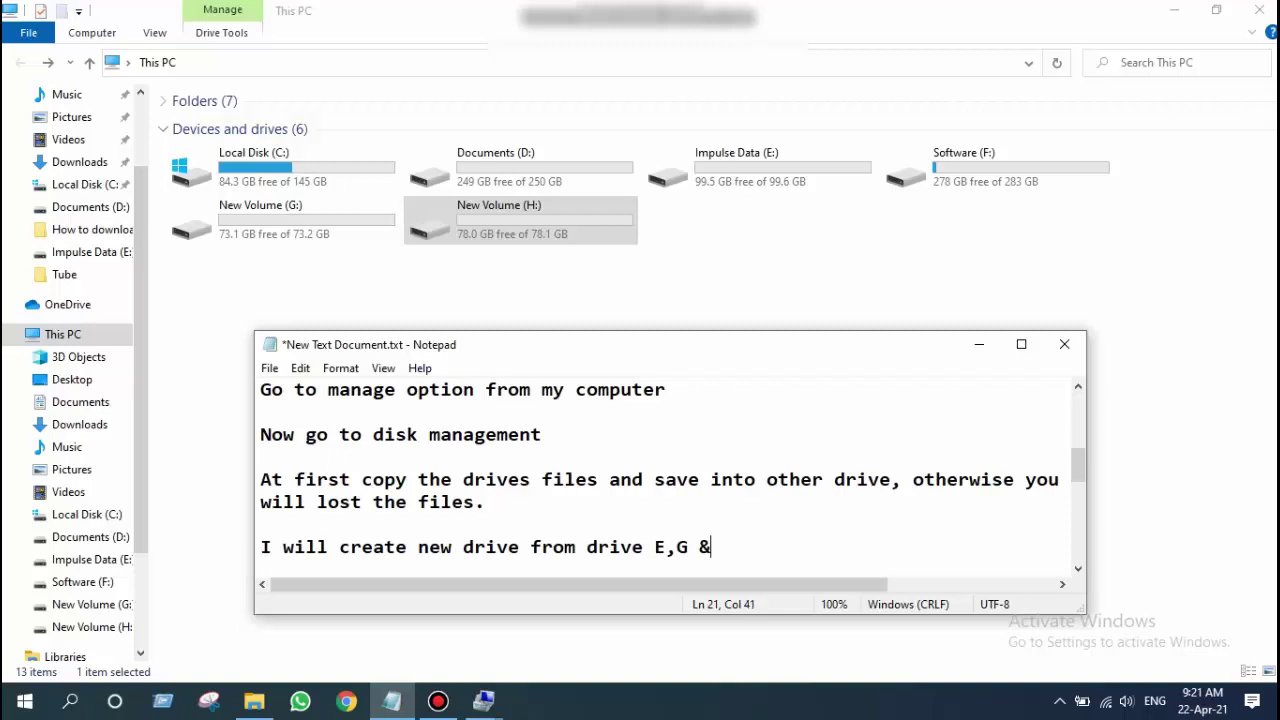
{"action": "type", "text": "H so i need to"}
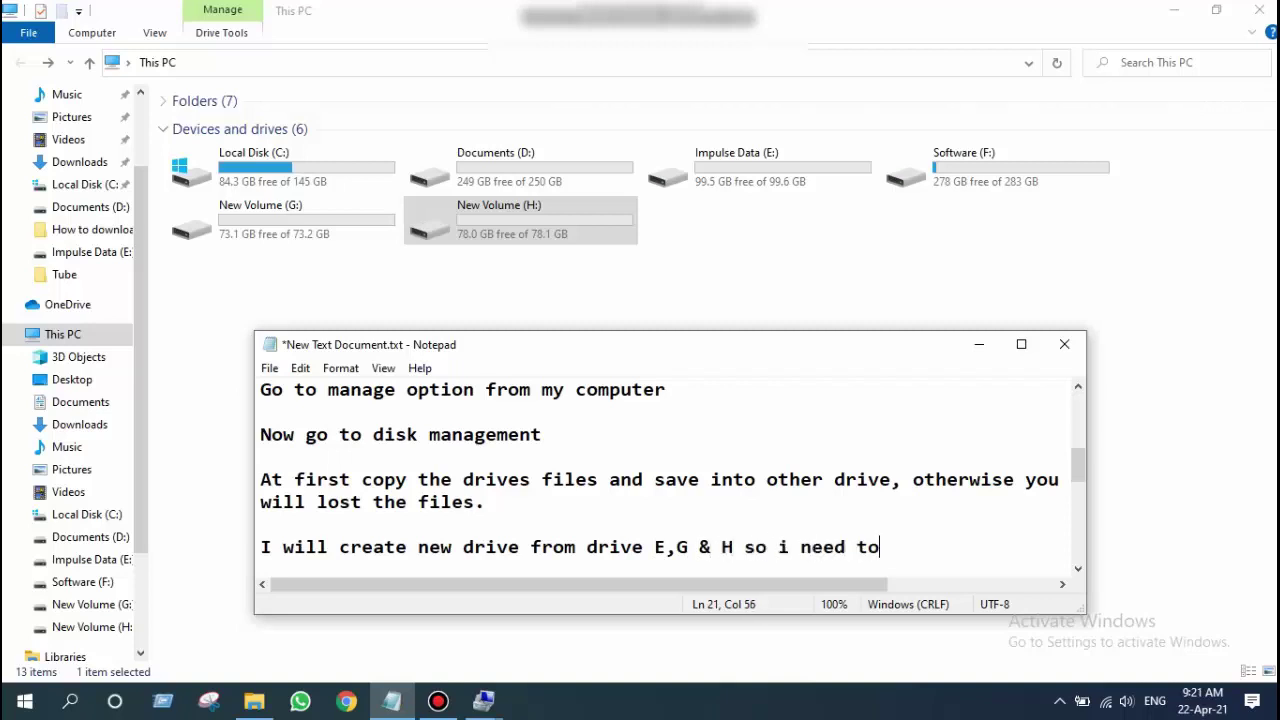
{"action": "type", "text": " save these"}
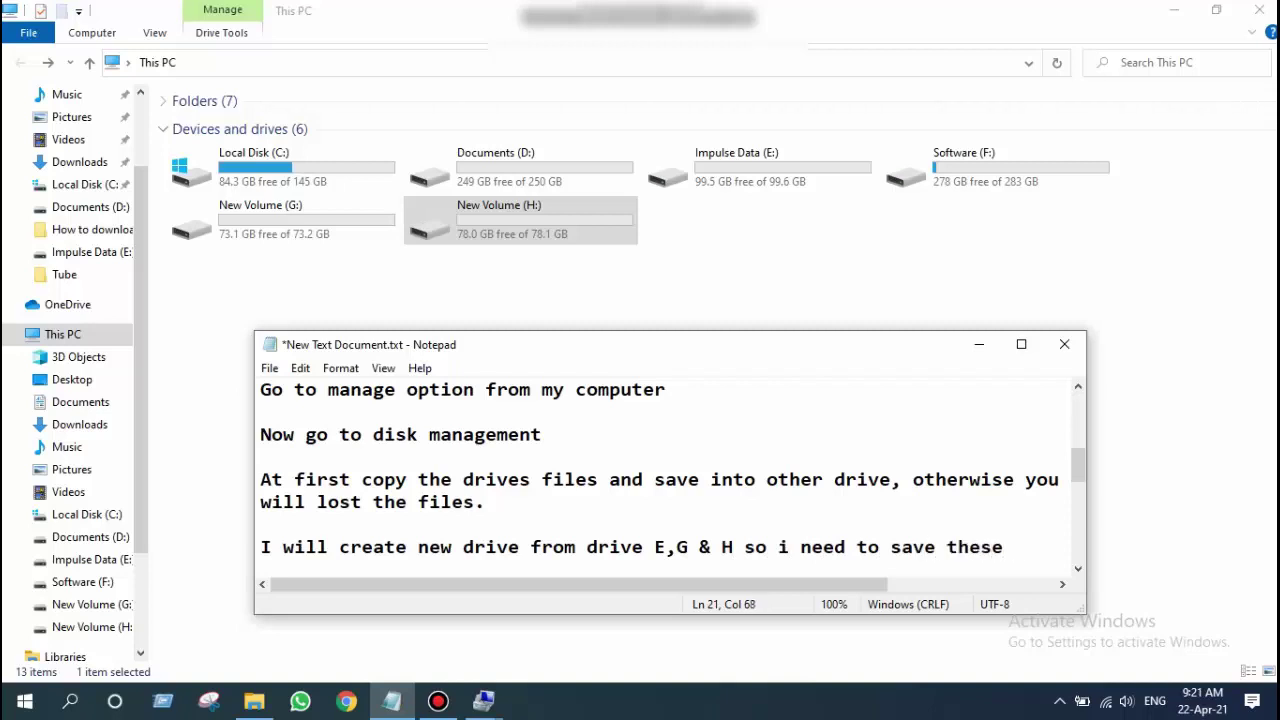
{"action": "type", "text": " 3 drives "}
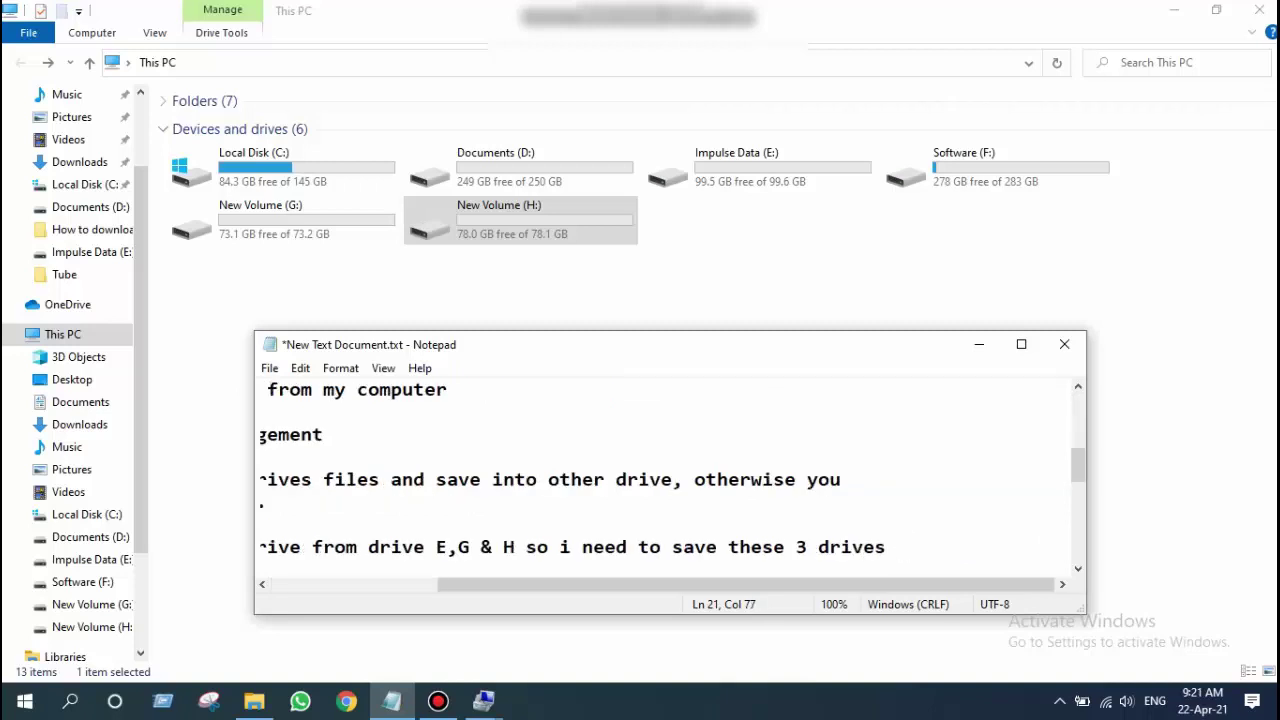
{"action": "type", "text": "files"}
{"action": "key", "text": "Return"}
{"action": "key", "text": "Return"}
{"action": "key", "text": "Return"}
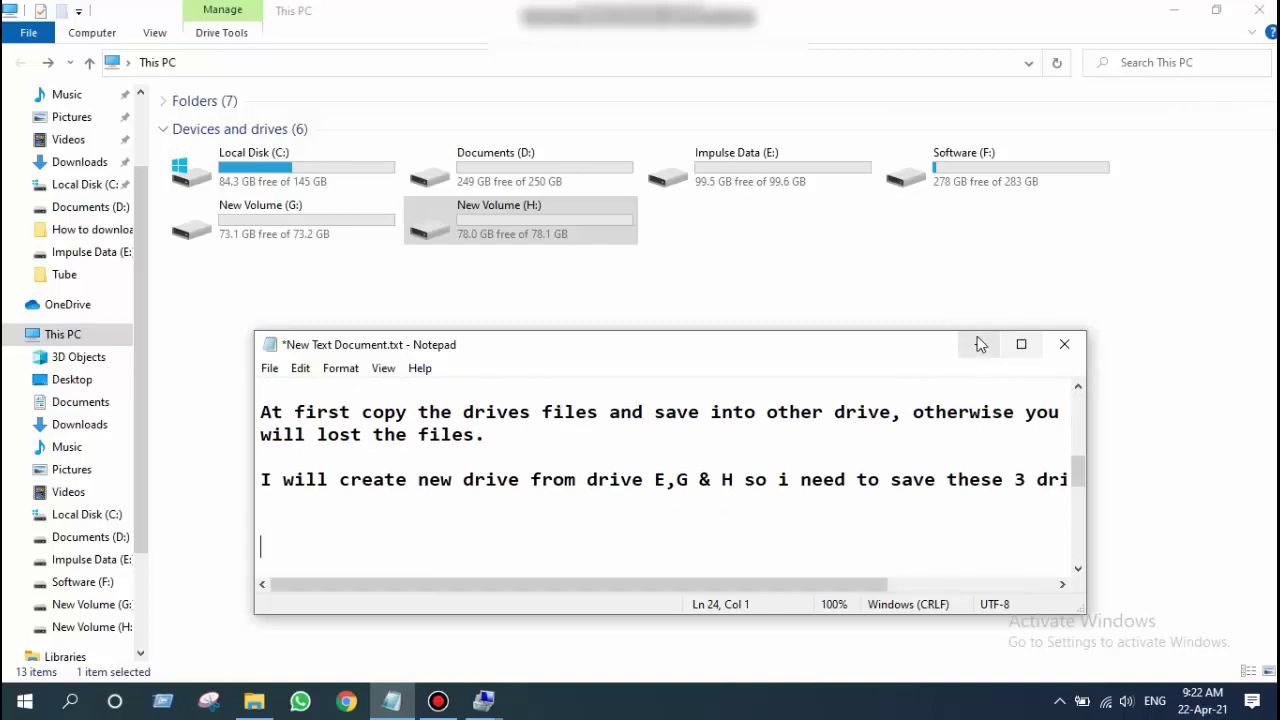
Minimize Notepad, bring up the Computer Management window showing Disk Management, and restore the notes in front of it.
{"action": "left_click", "coordinate": [980, 344]}
{"action": "mouse_move", "coordinate": [492, 706]}
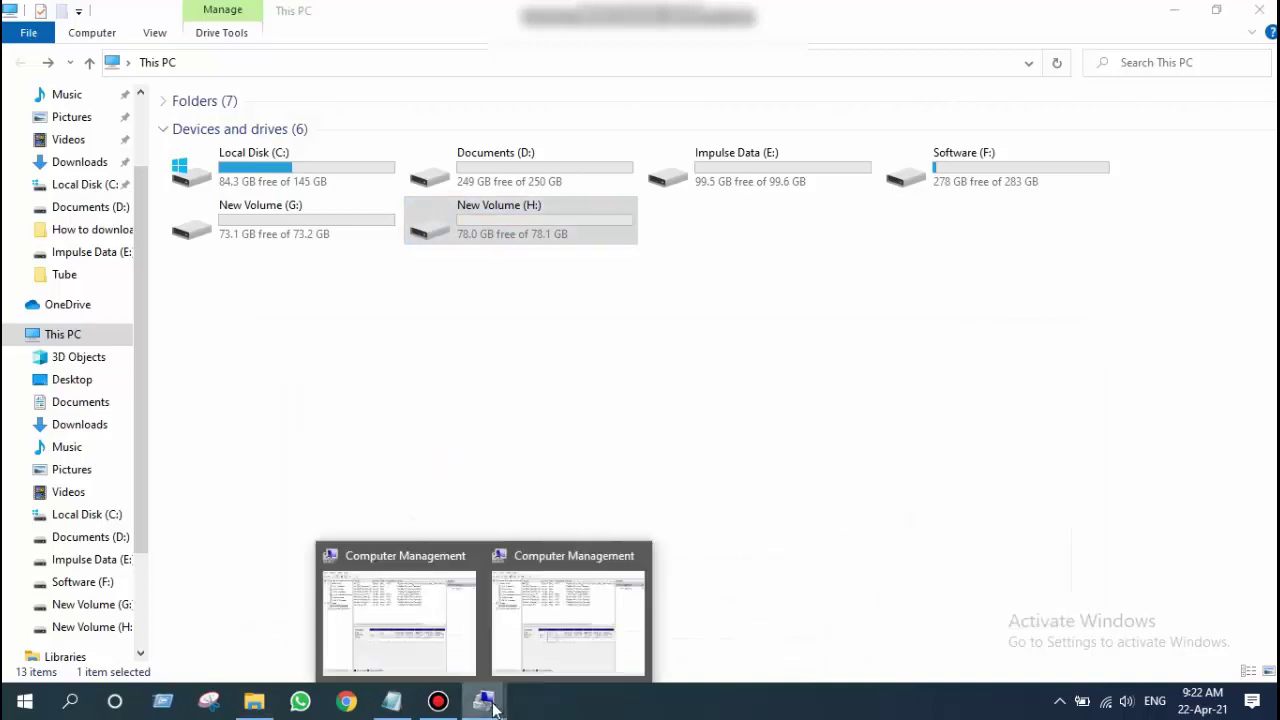
{"action": "left_click", "coordinate": [563, 600]}
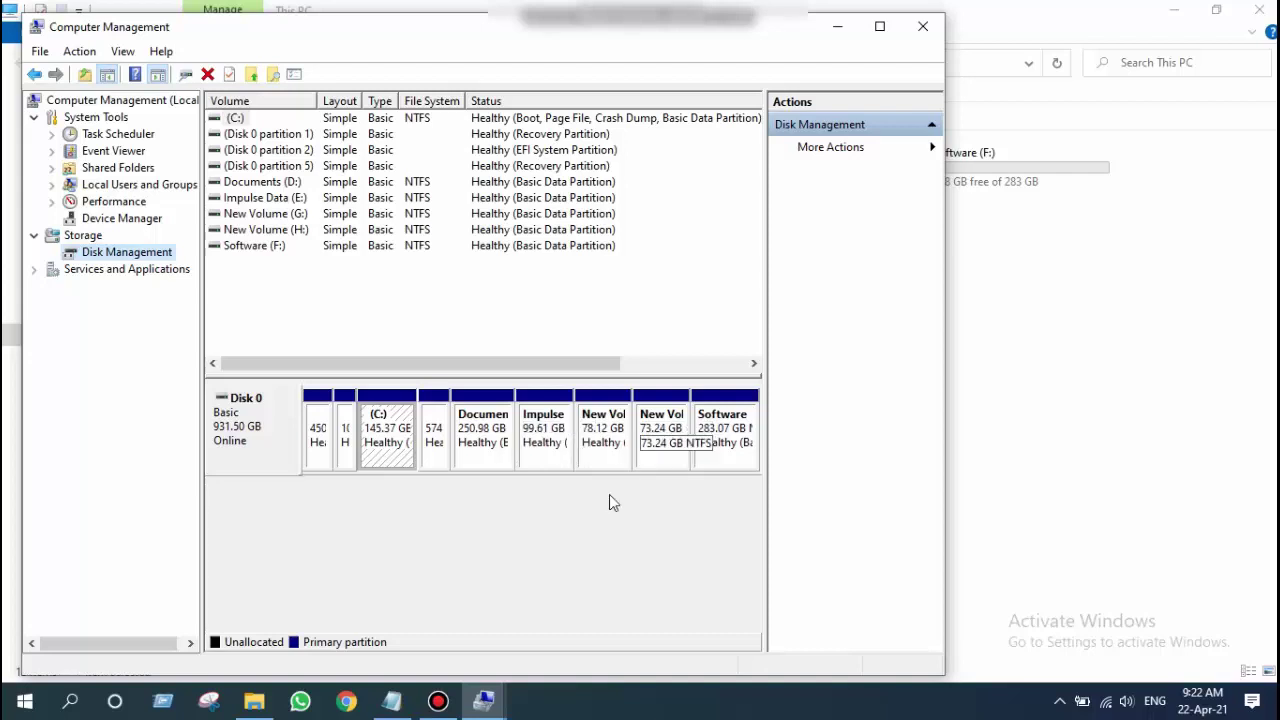
{"action": "left_click", "coordinate": [392, 702]}
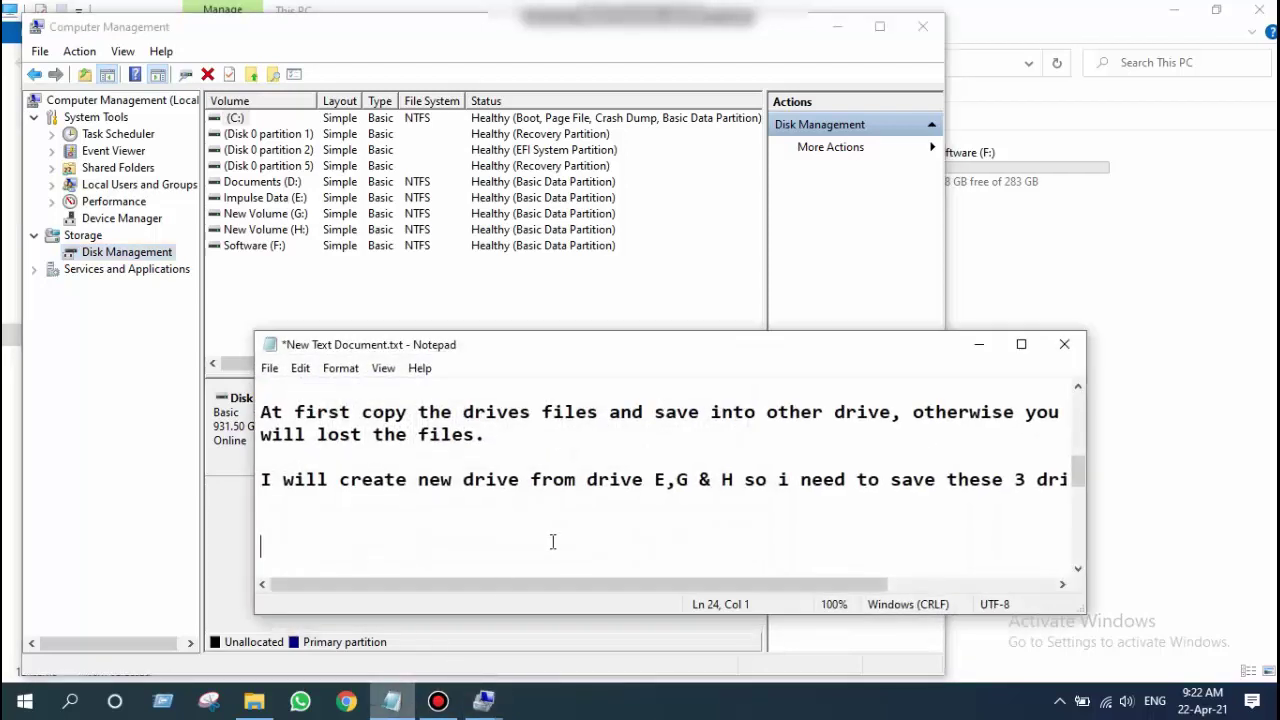
Add the note "After saving go to here and follow the instructions" one blank line below the drives sentence.
{"action": "left_click", "coordinate": [281, 523]}
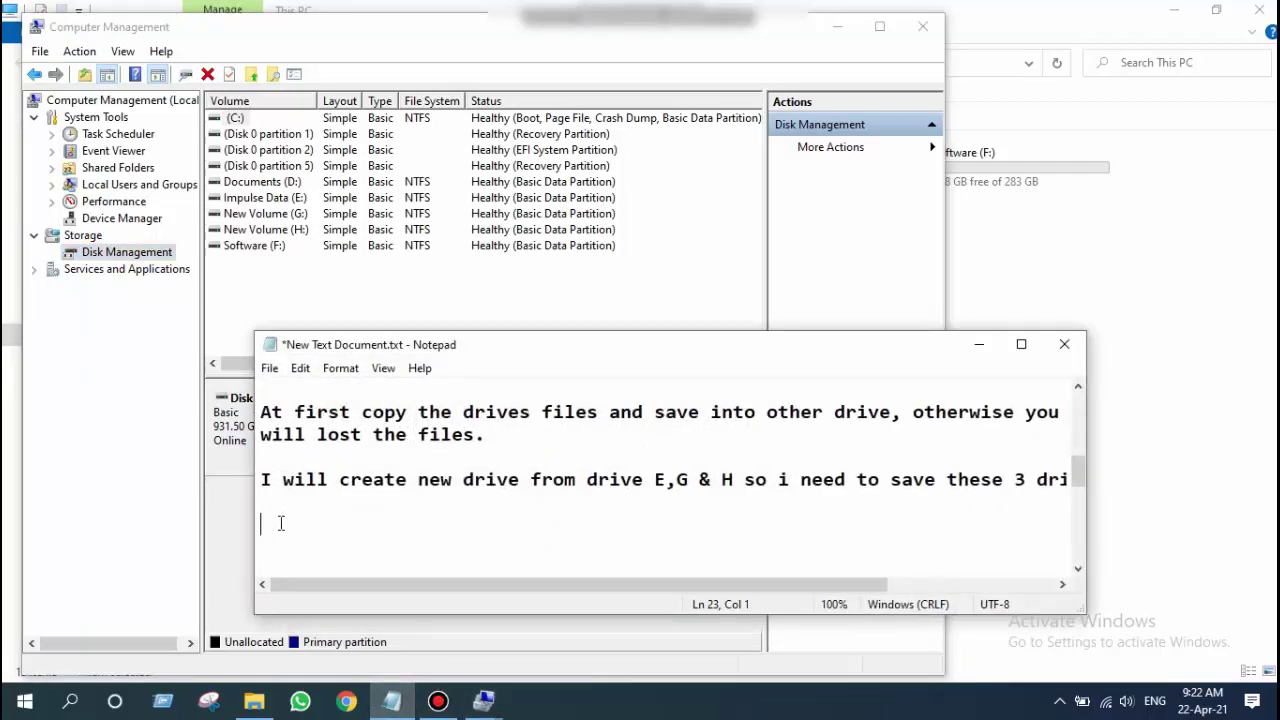
{"action": "type", "text": "After saving go"}
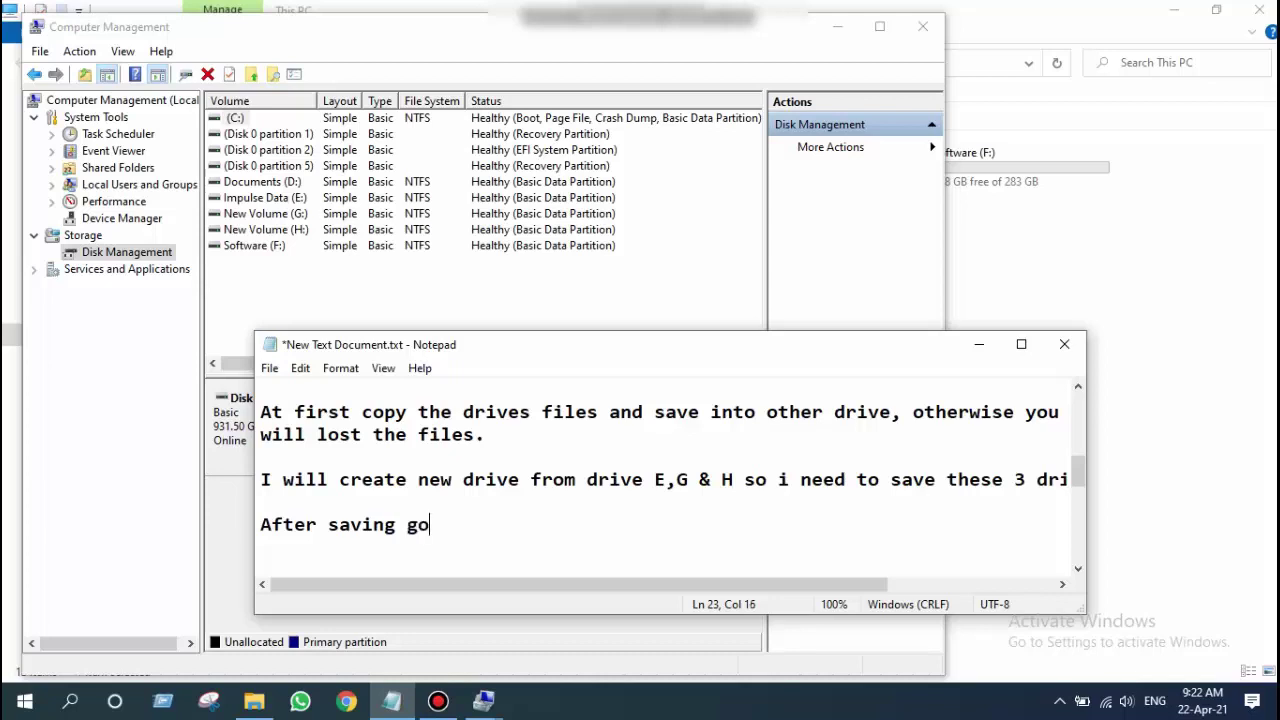
{"action": "type", "text": " to here and "}
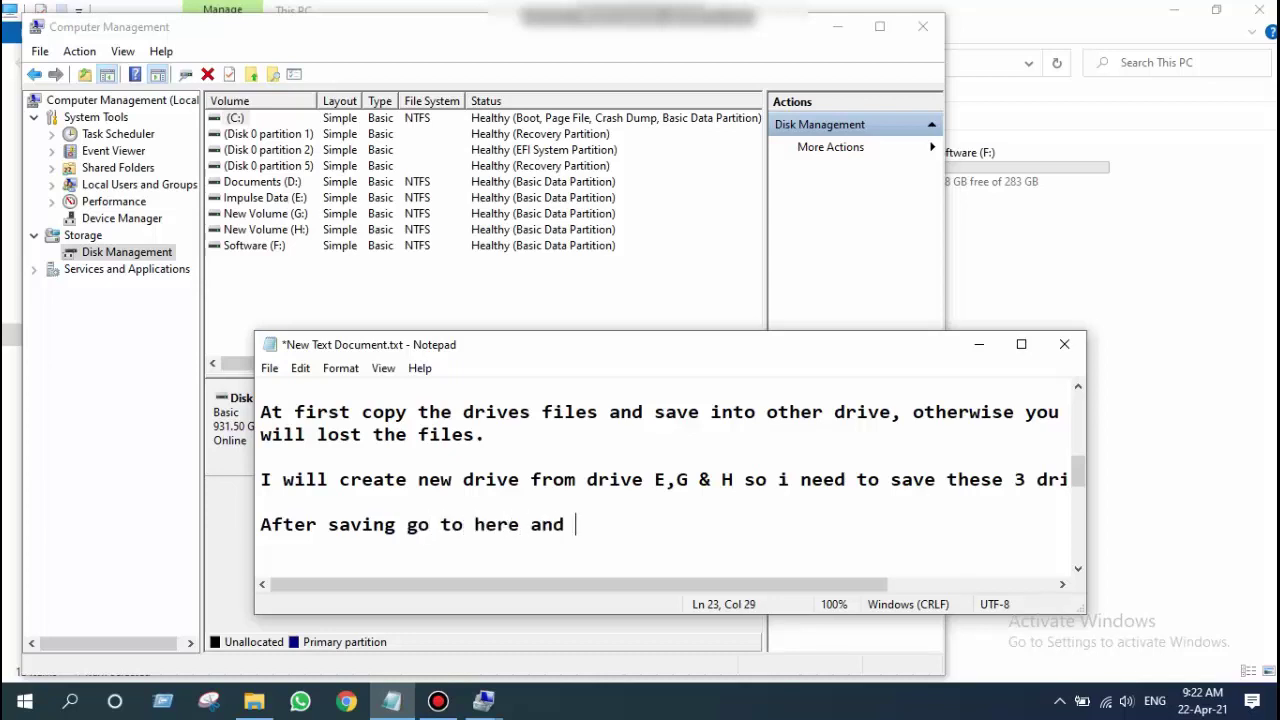
{"action": "type", "text": "follow the"}
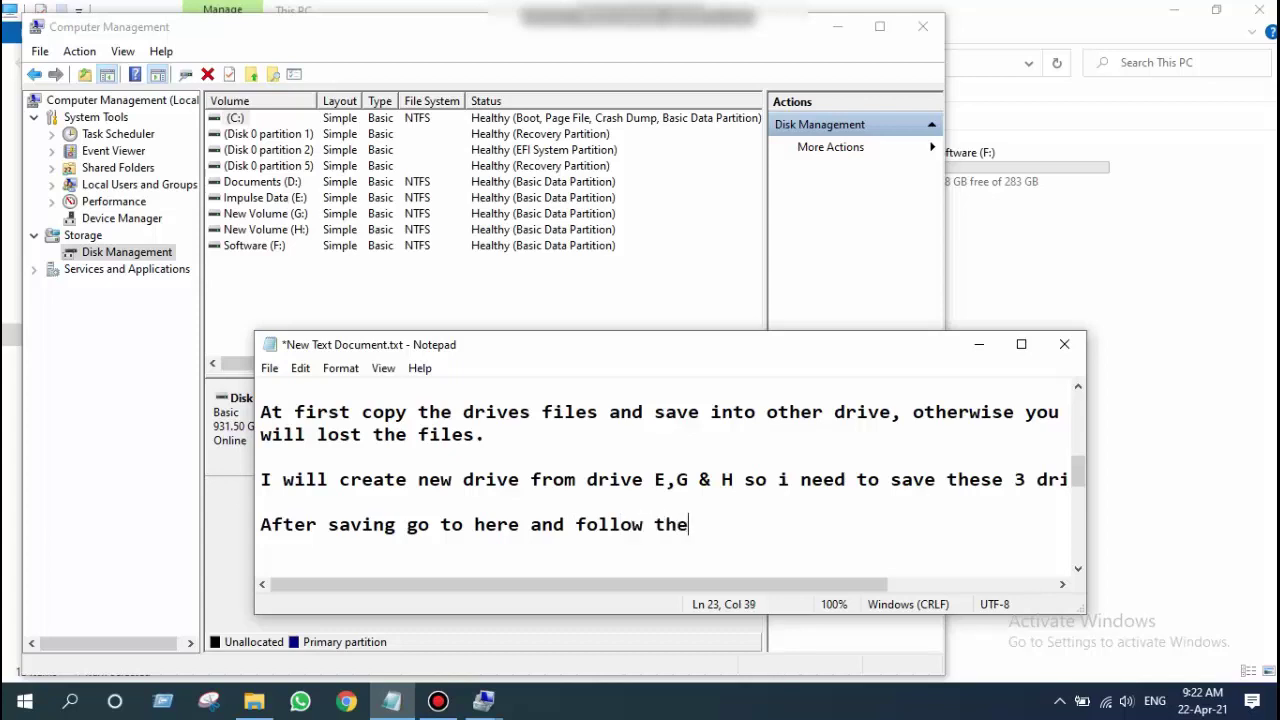
{"action": "type", "text": " instructions"}
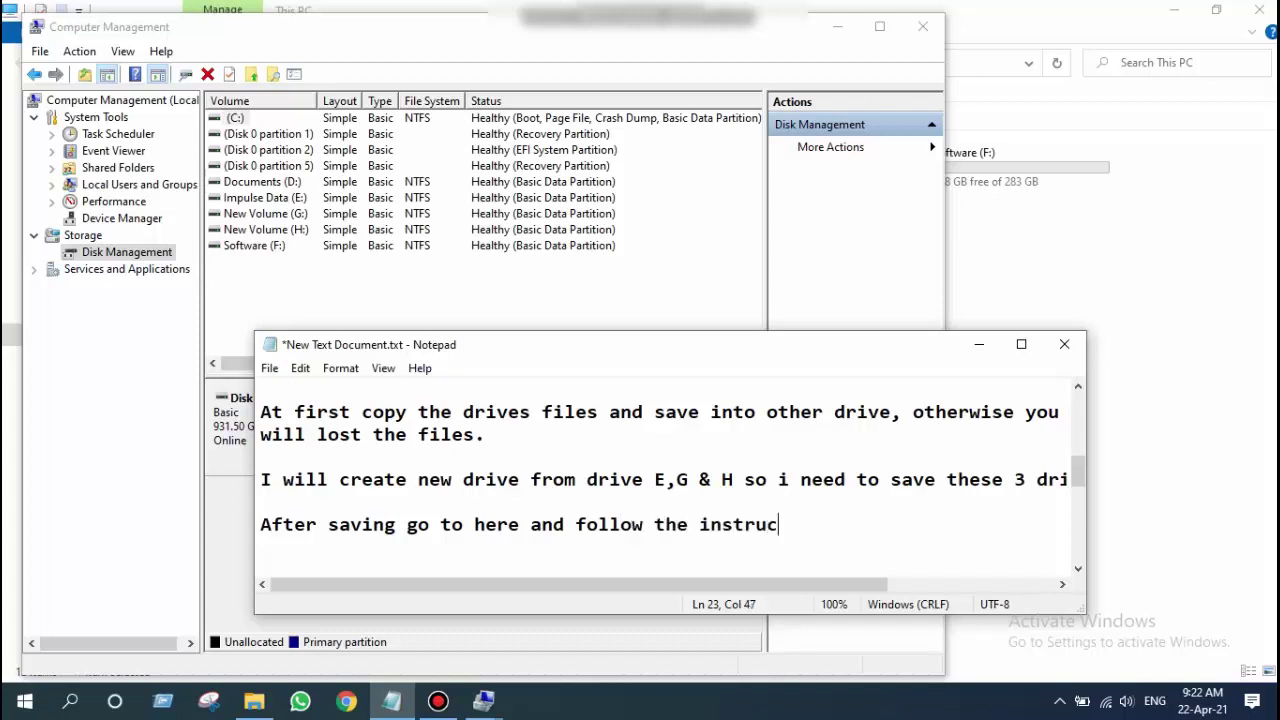
Identify the H, G and Impulse Data (E:) volumes in Disk Management and show the available actions for New Volume (G:).
{"action": "left_click", "coordinate": [354, 297]}
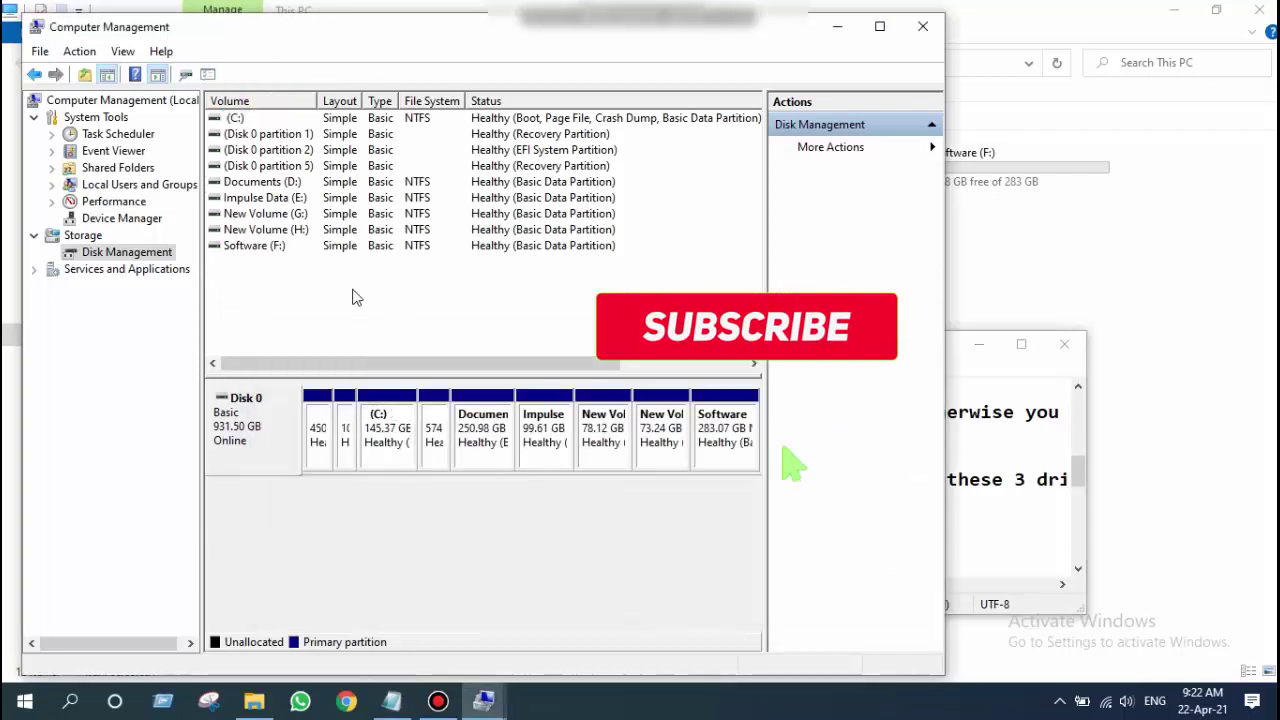
{"action": "left_click", "coordinate": [300, 230]}
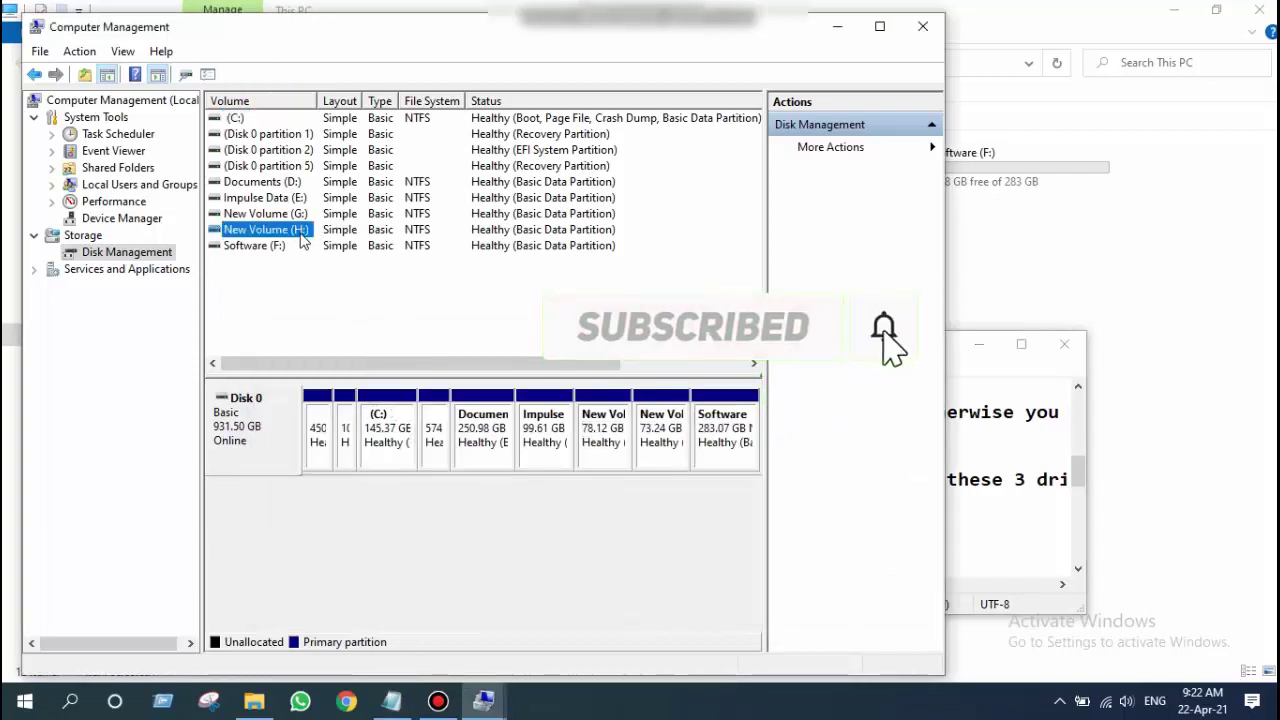
{"action": "left_click", "coordinate": [662, 443]}
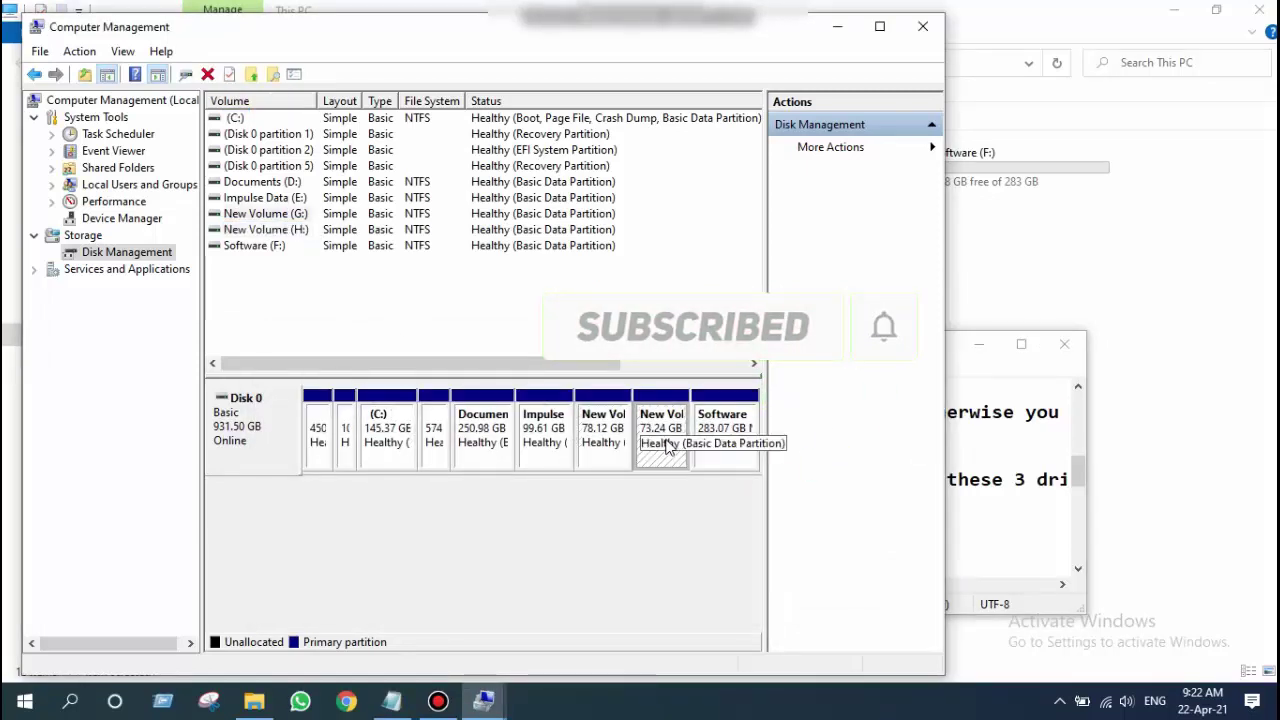
{"action": "left_click", "coordinate": [603, 438]}
{"action": "left_click", "coordinate": [556, 432]}
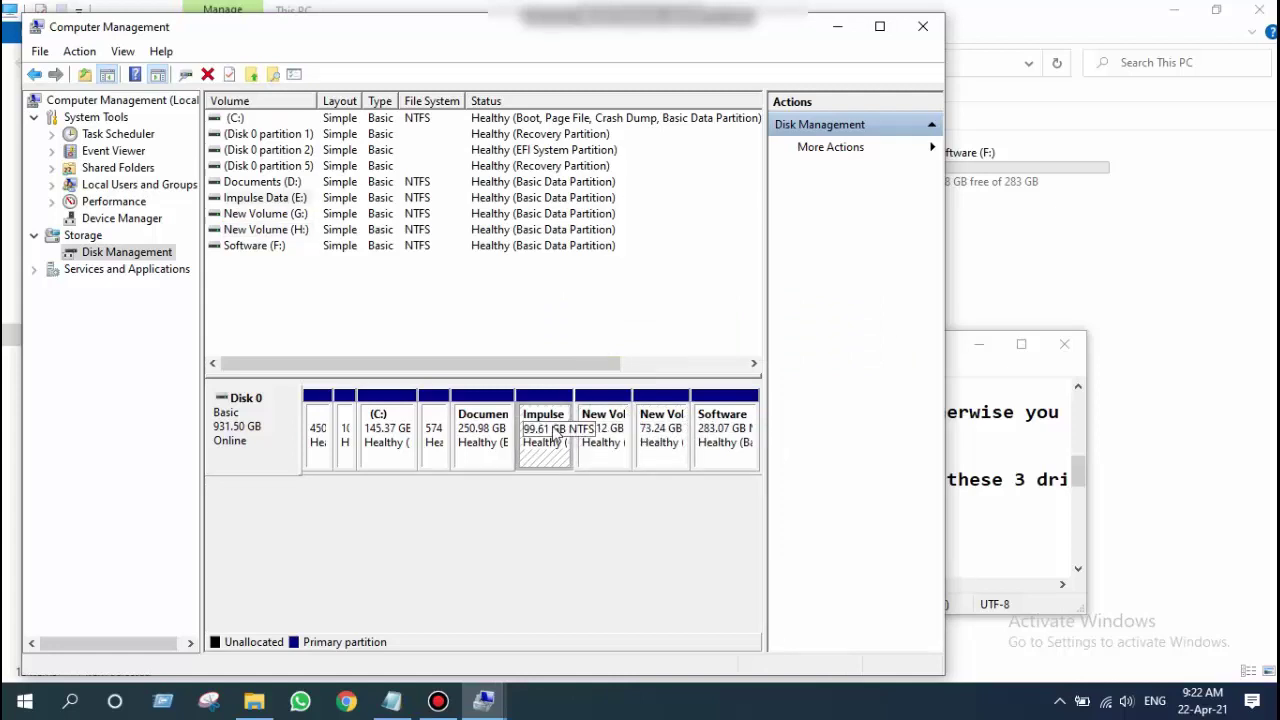
{"action": "right_click", "coordinate": [676, 445]}
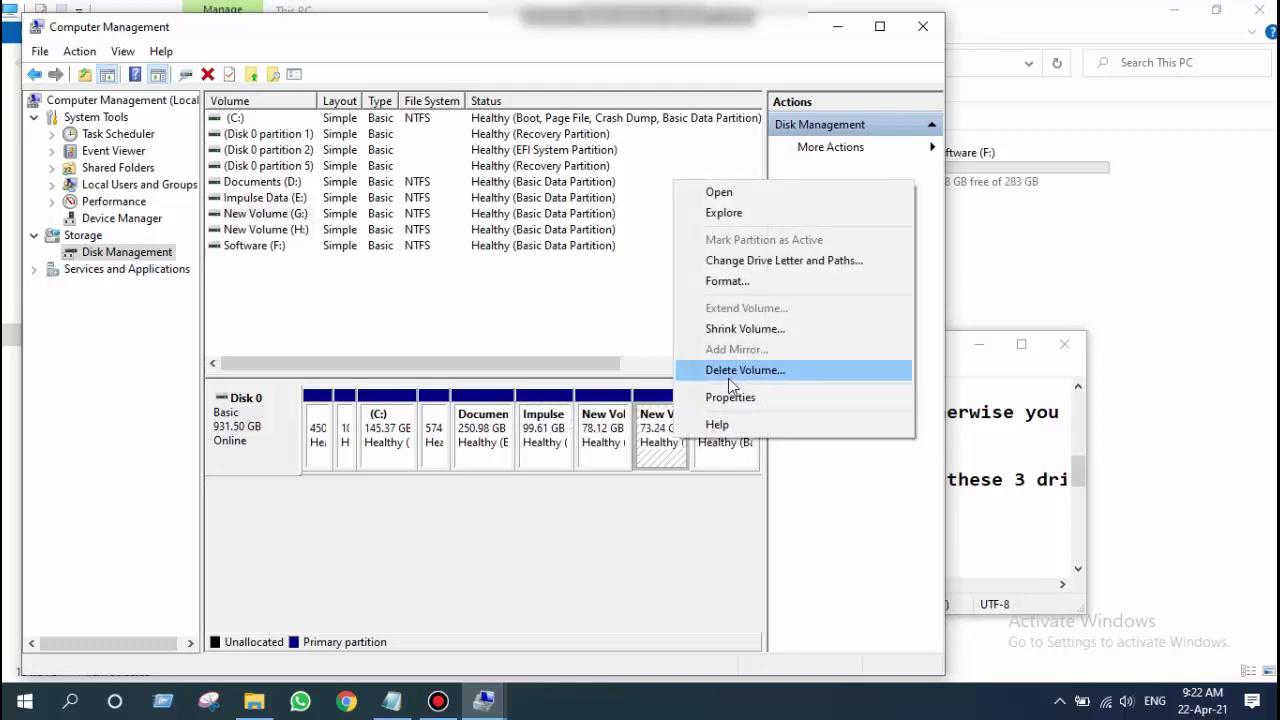
Return to the Notepad notes and add "Click delete volume option" as a new line after a blank line.
{"action": "left_click", "coordinate": [1018, 547]}
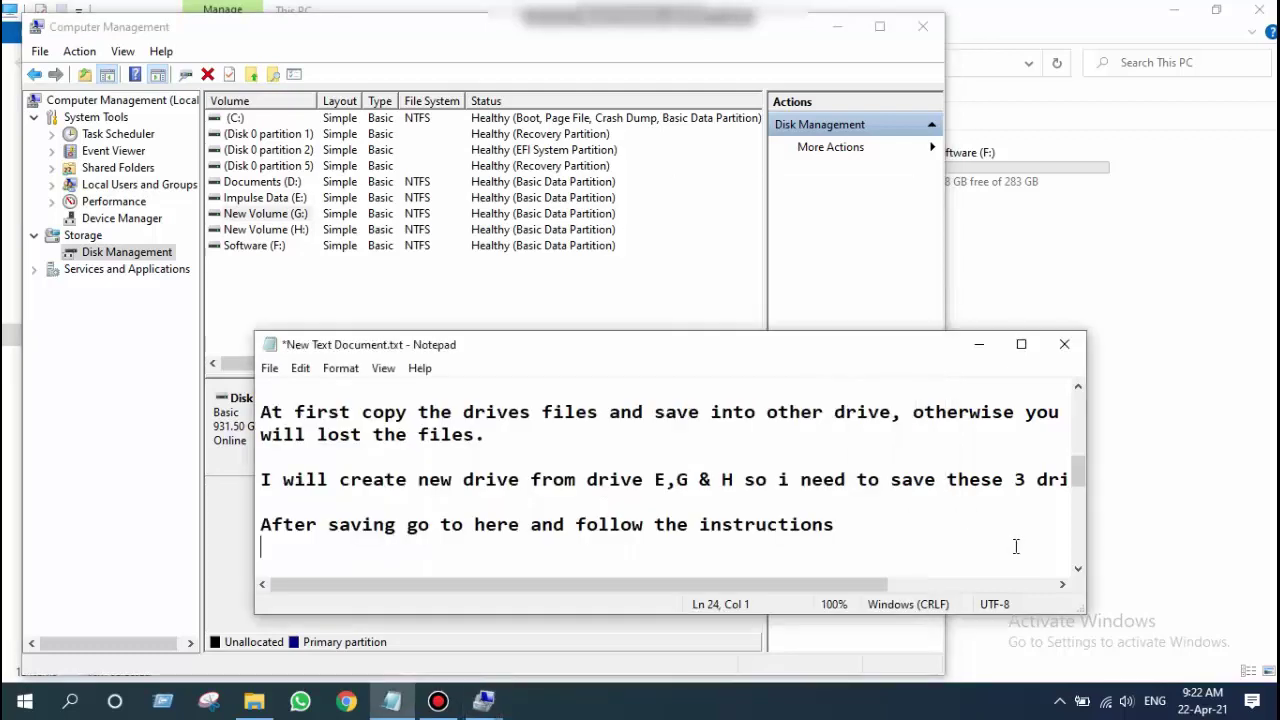
{"action": "key", "text": "Return"}
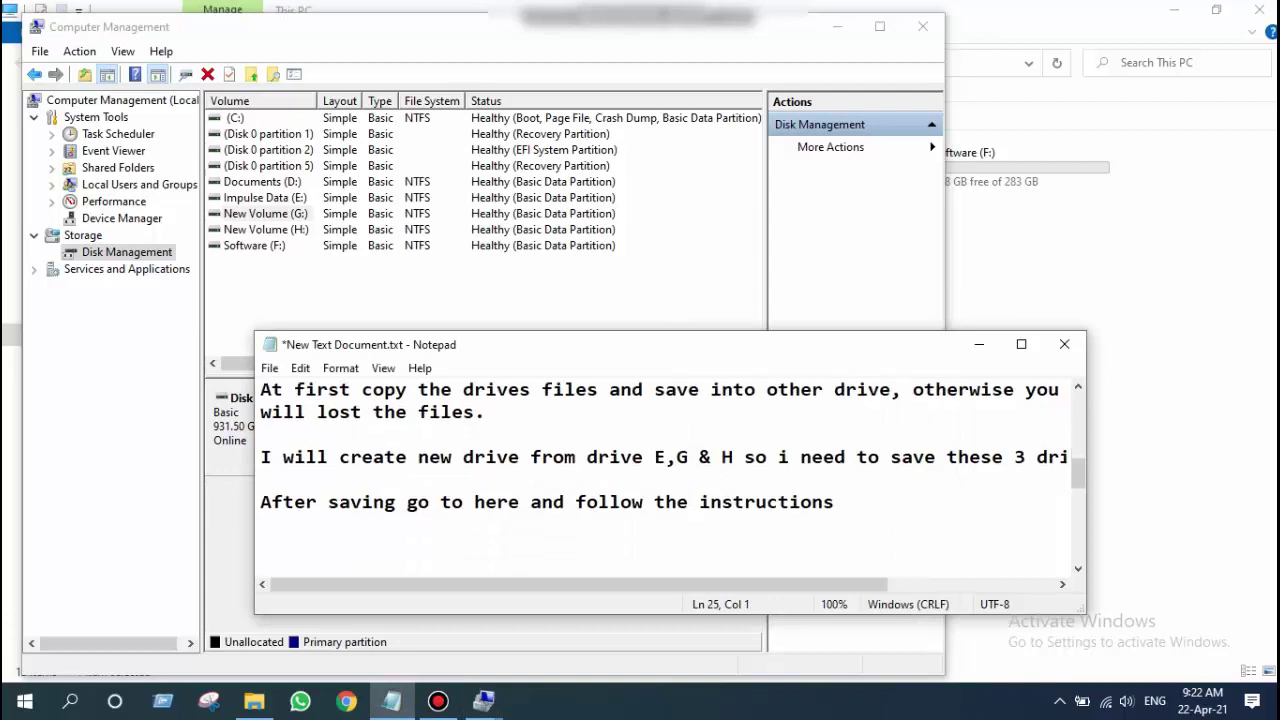
{"action": "type", "text": "Click d"}
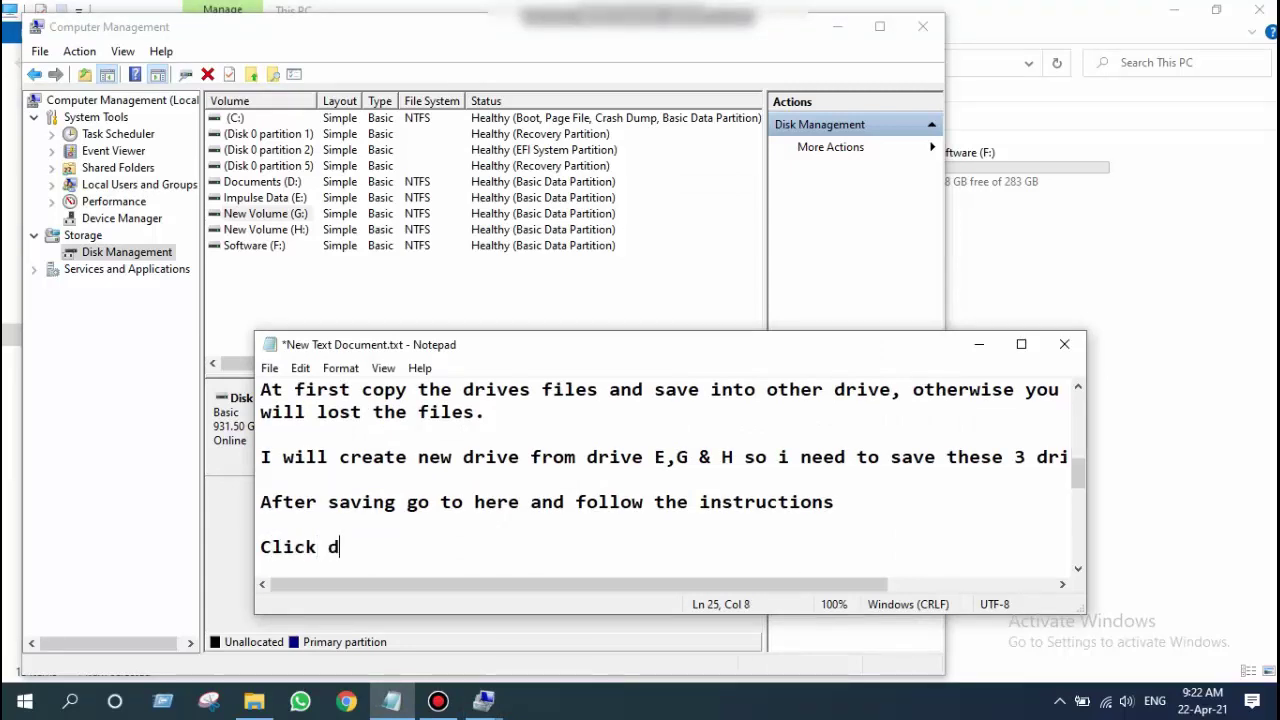
{"action": "type", "text": "elete vo"}
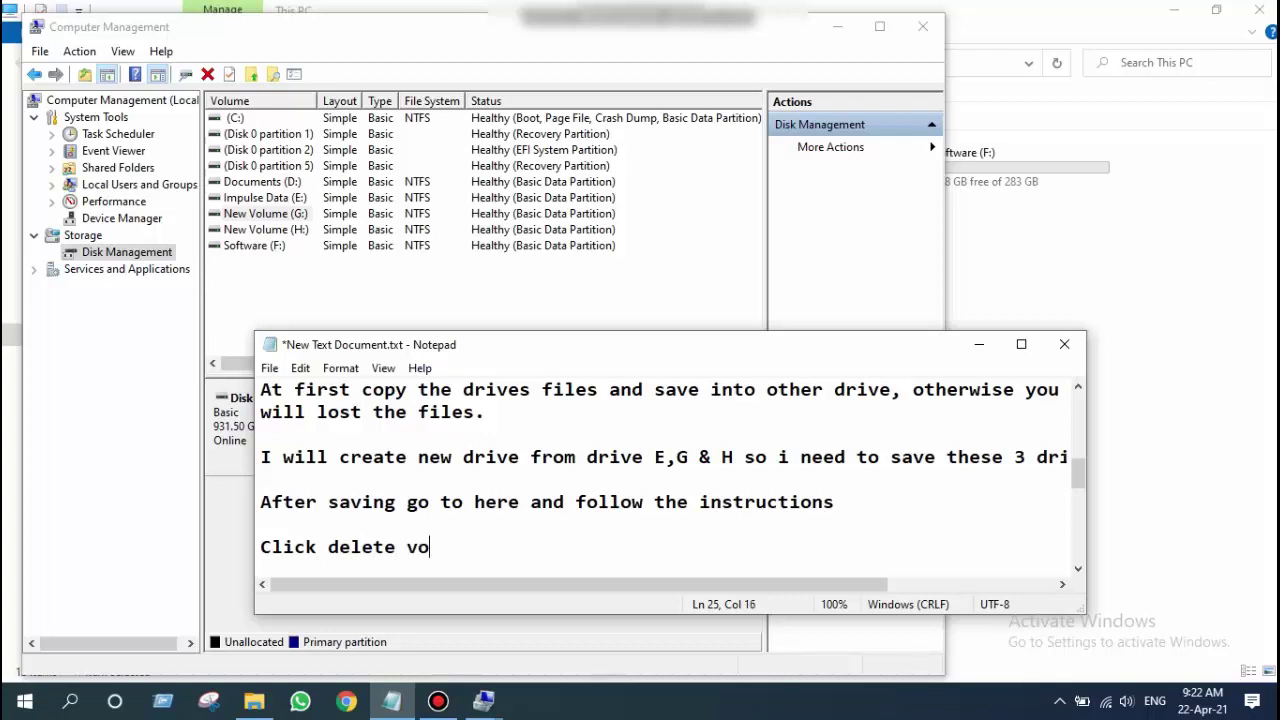
{"action": "type", "text": "lume option"}
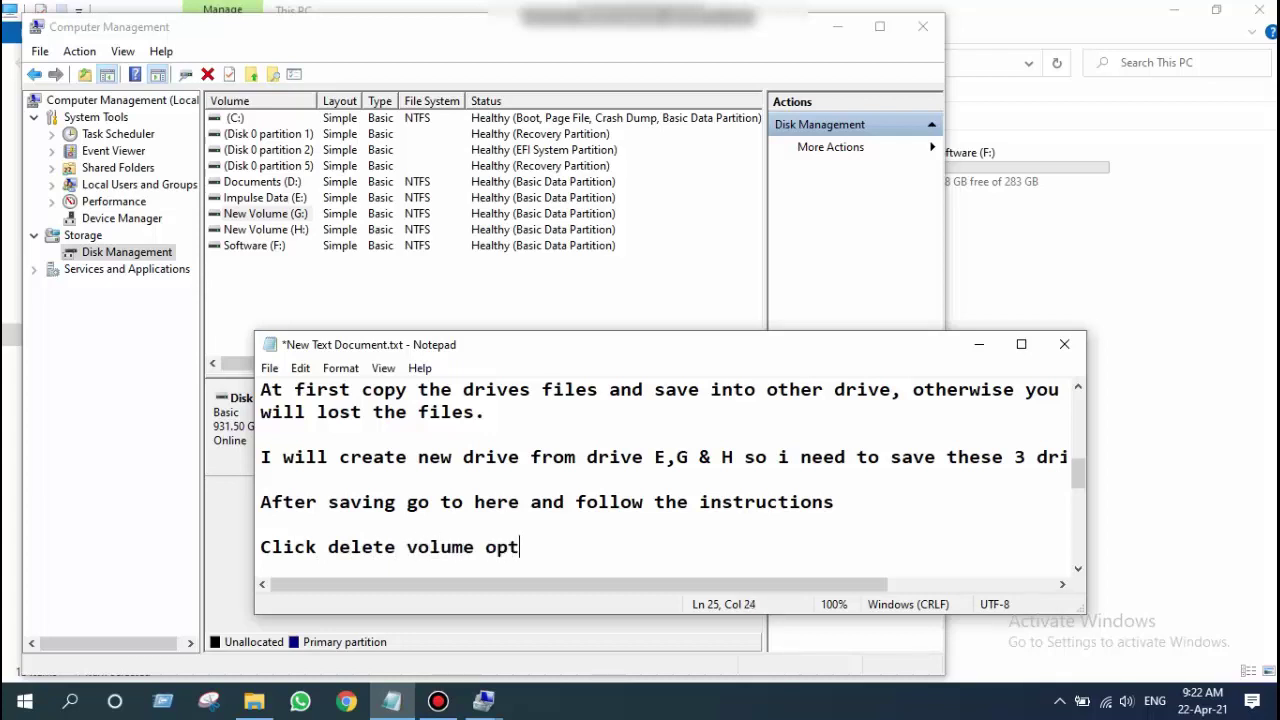
Delete New Volume (G:), the 73.24 GB partition, in Disk Management and accept erasing its data.
{"action": "left_click", "coordinate": [233, 597]}
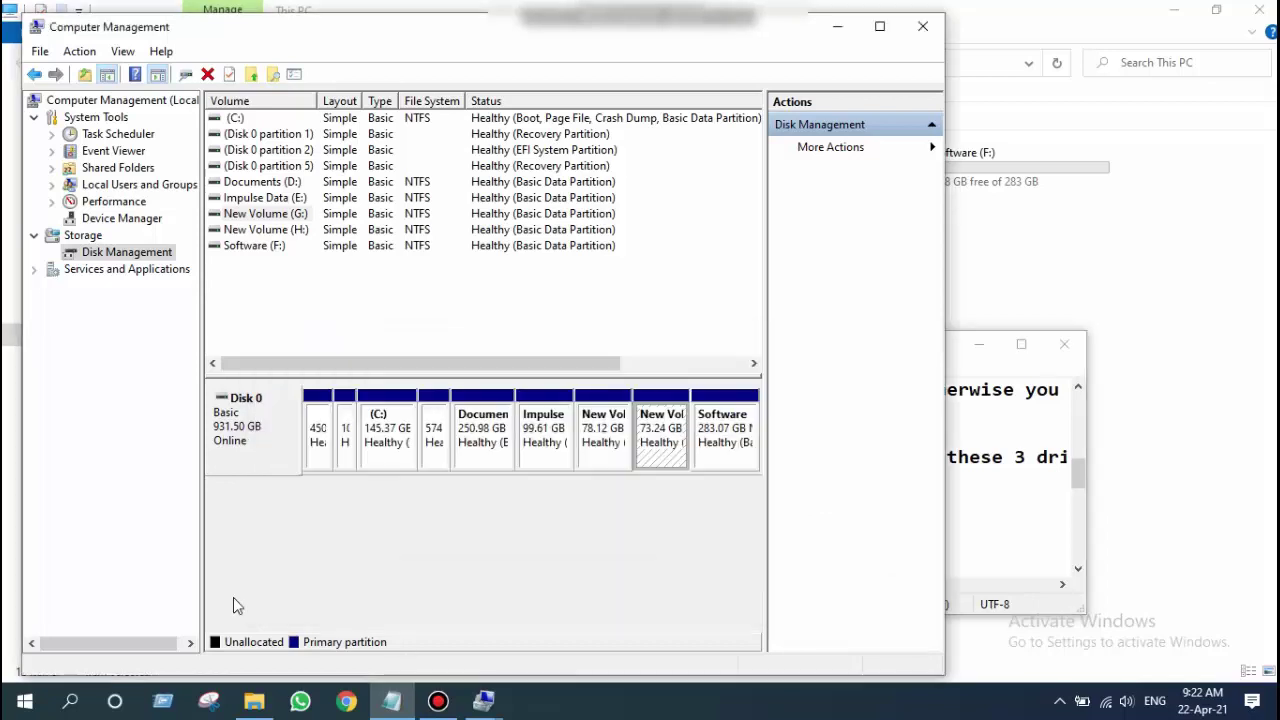
{"action": "left_click", "coordinate": [657, 443]}
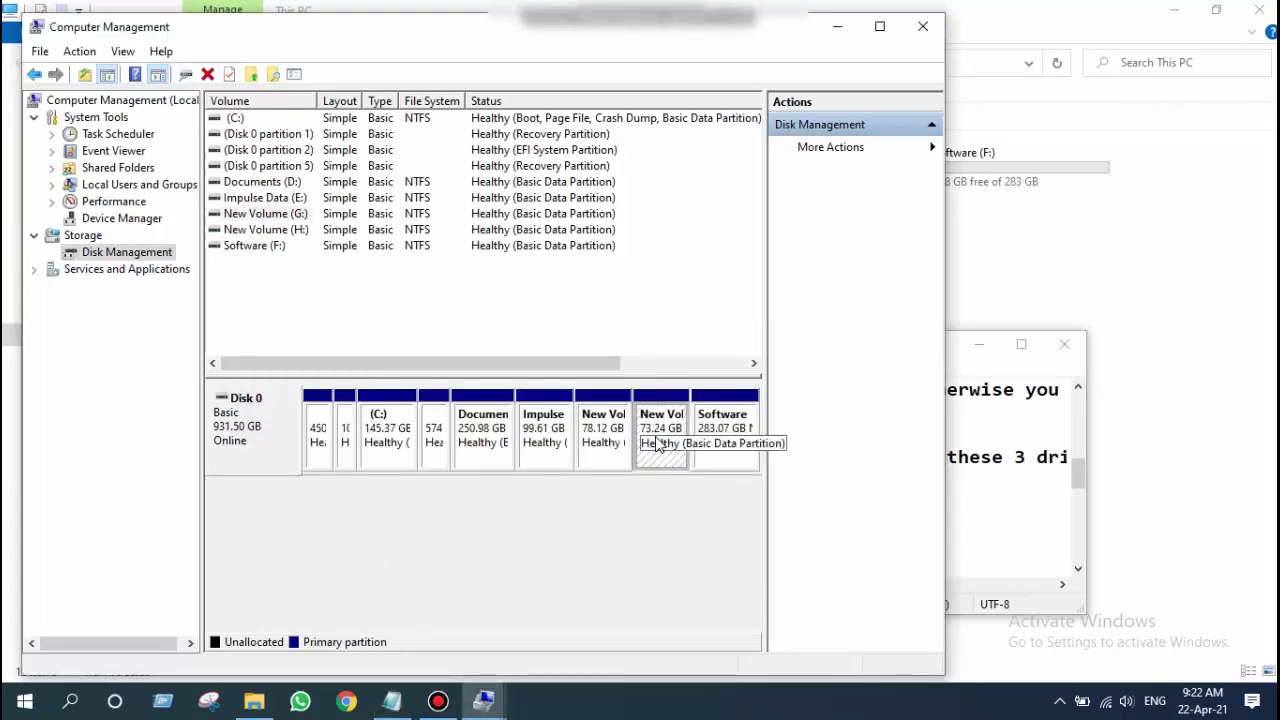
{"action": "right_click", "coordinate": [657, 441]}
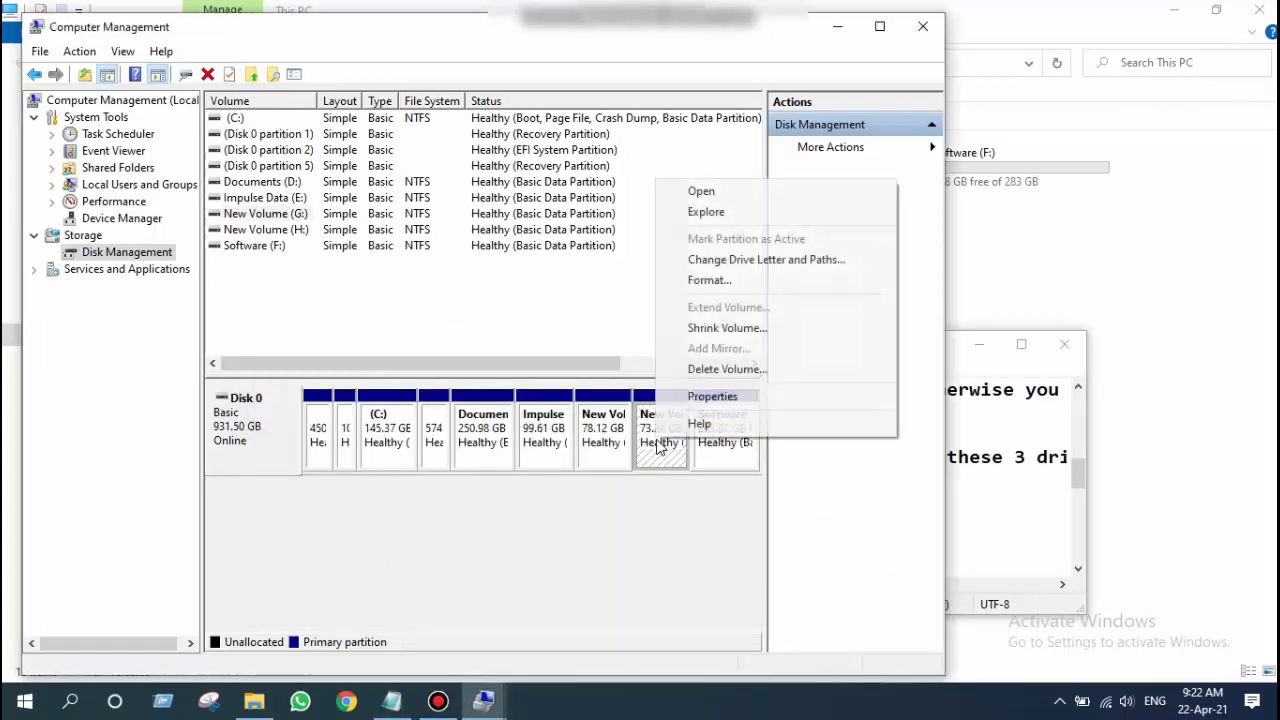
{"action": "left_click", "coordinate": [727, 369]}
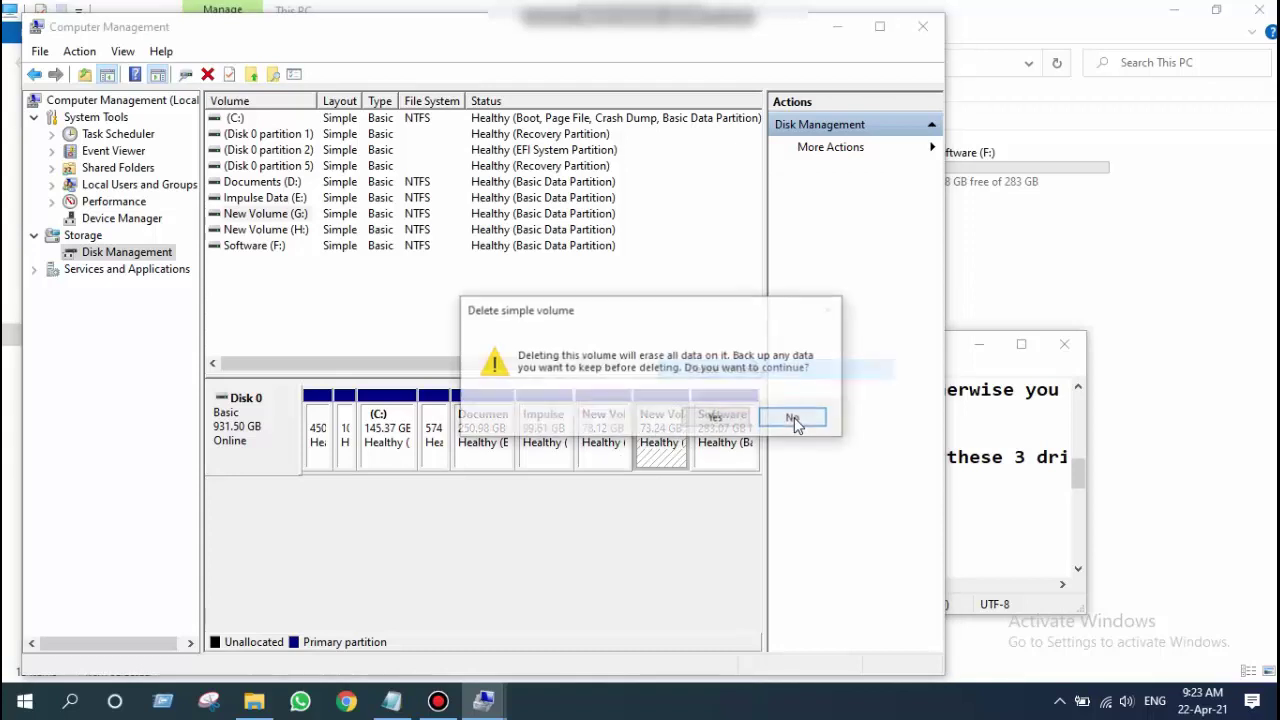
{"action": "left_click", "coordinate": [720, 418]}
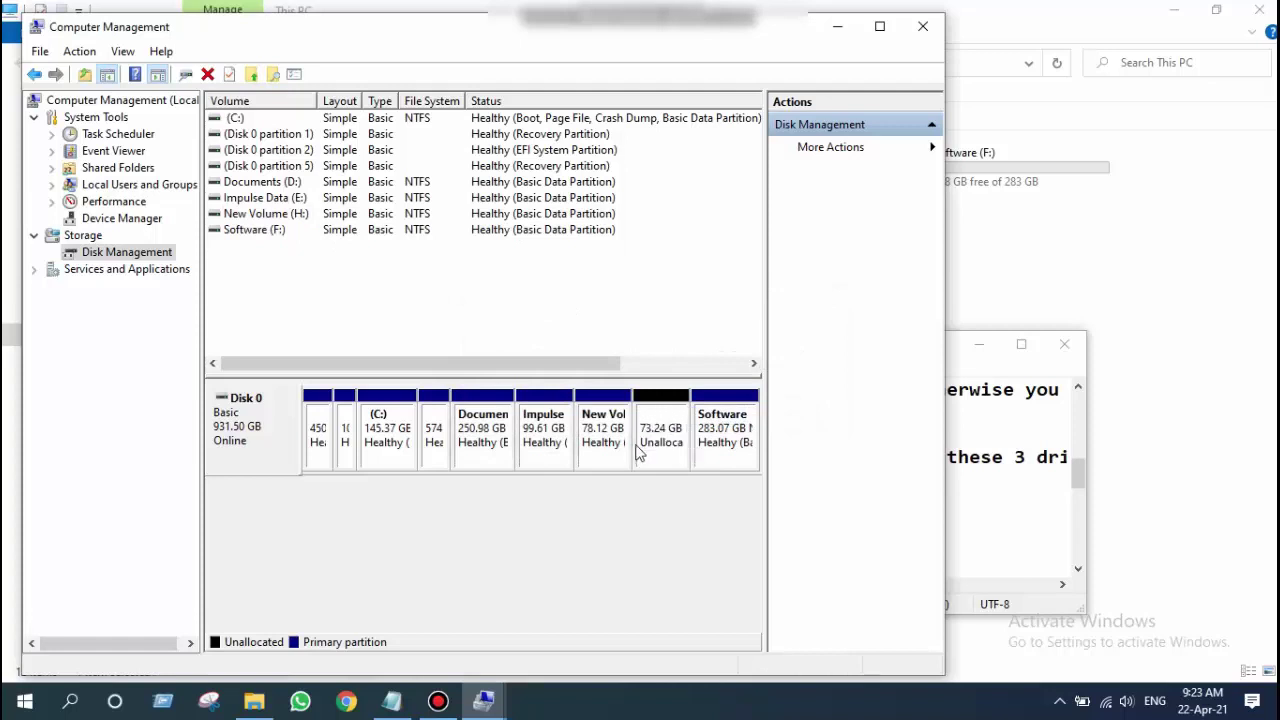
Delete New Volume (H:), the 78.12 GB partition, and accept erasing its data.
{"action": "left_click", "coordinate": [608, 427]}
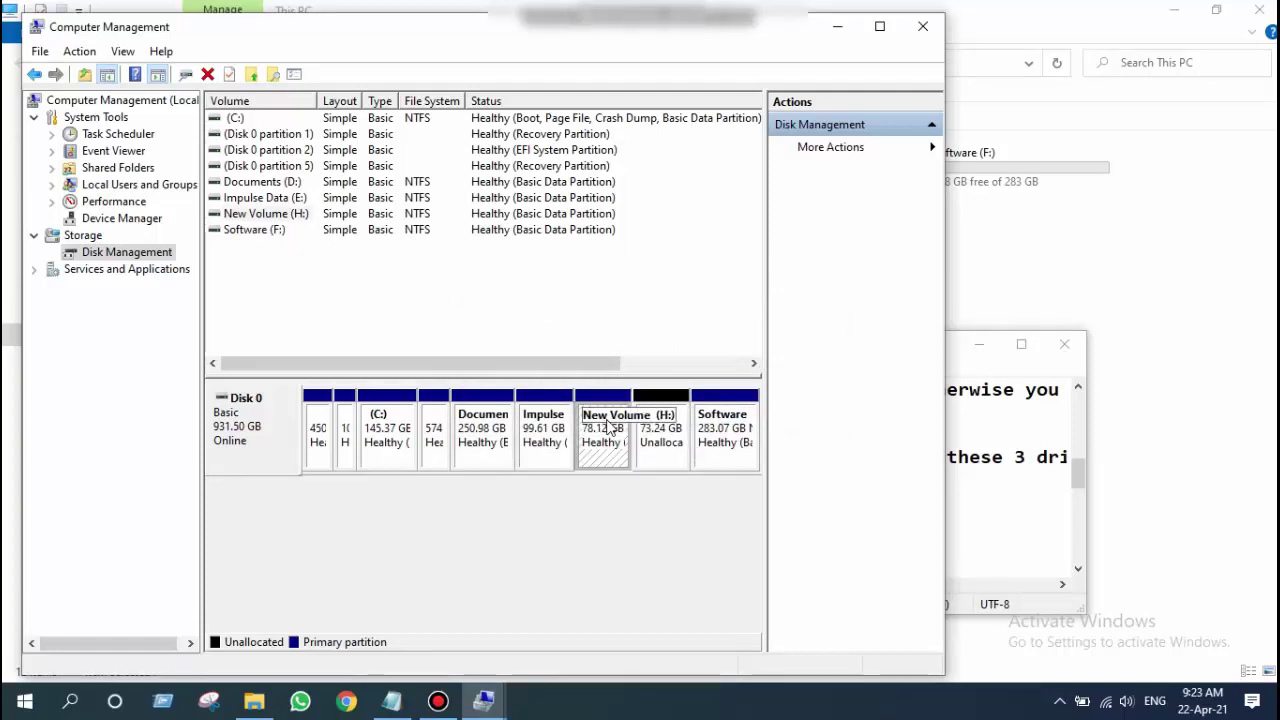
{"action": "right_click", "coordinate": [608, 427]}
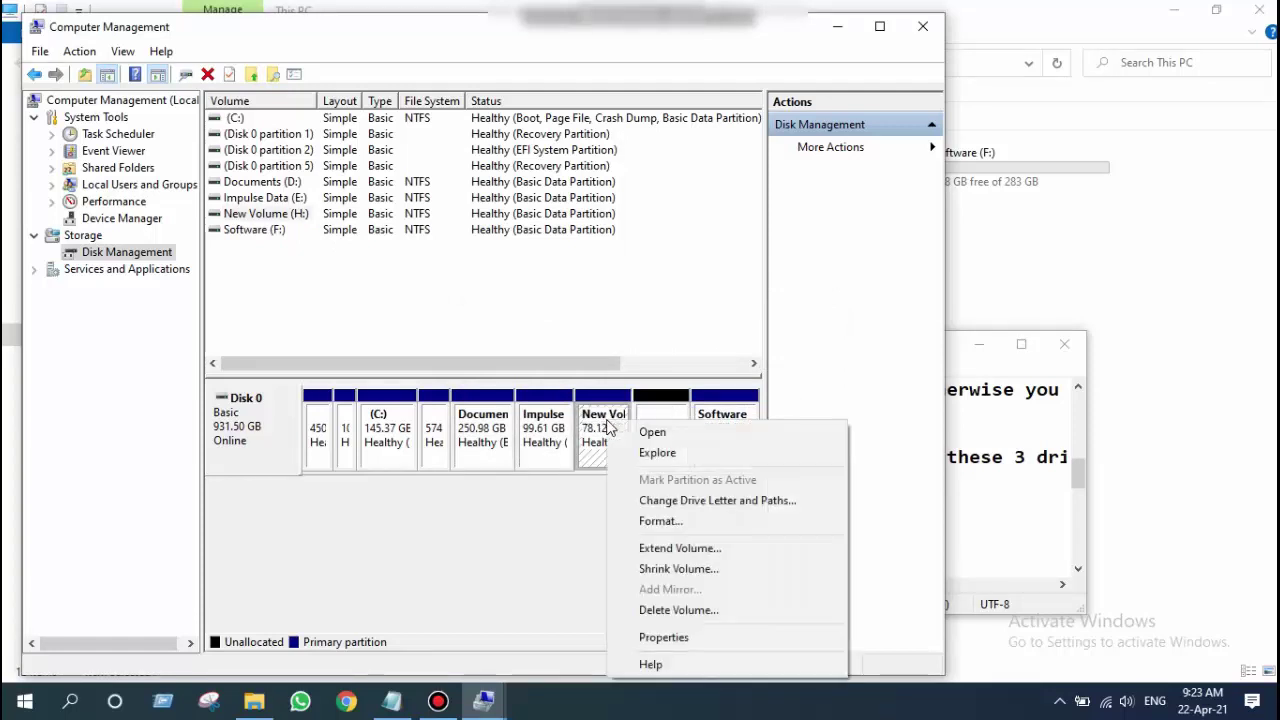
{"action": "left_click", "coordinate": [655, 610]}
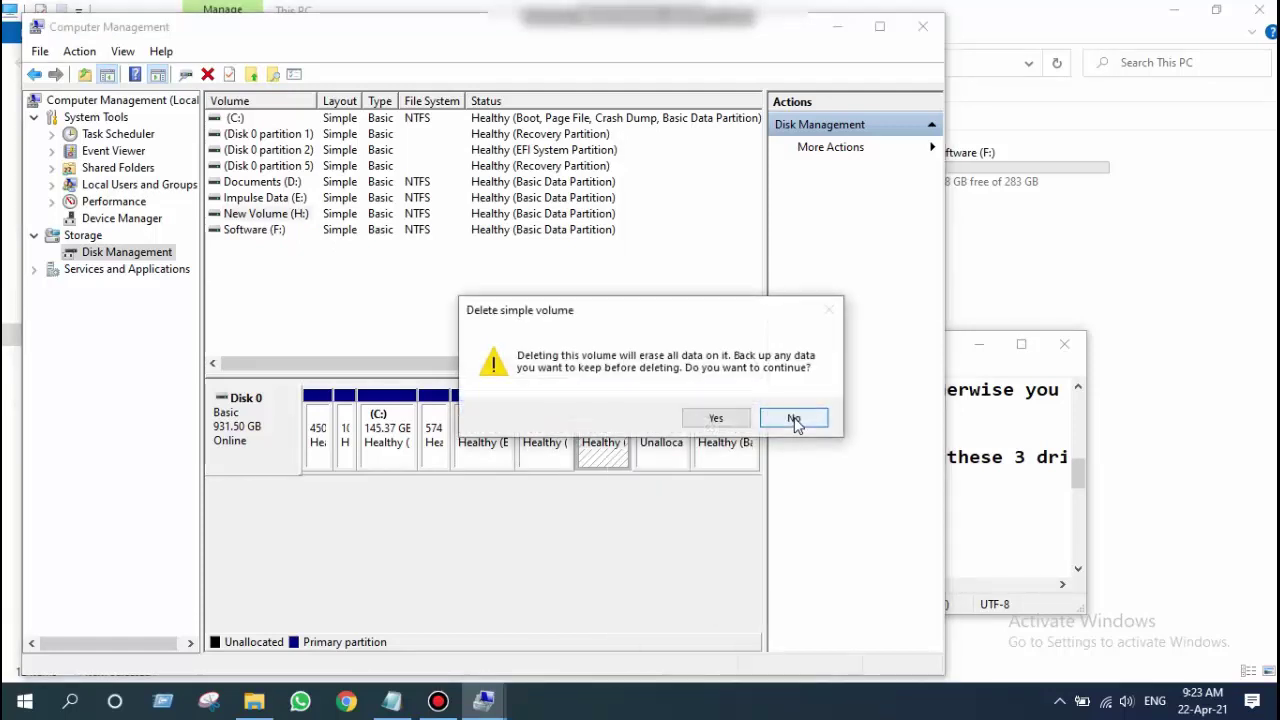
{"action": "left_click", "coordinate": [719, 416]}
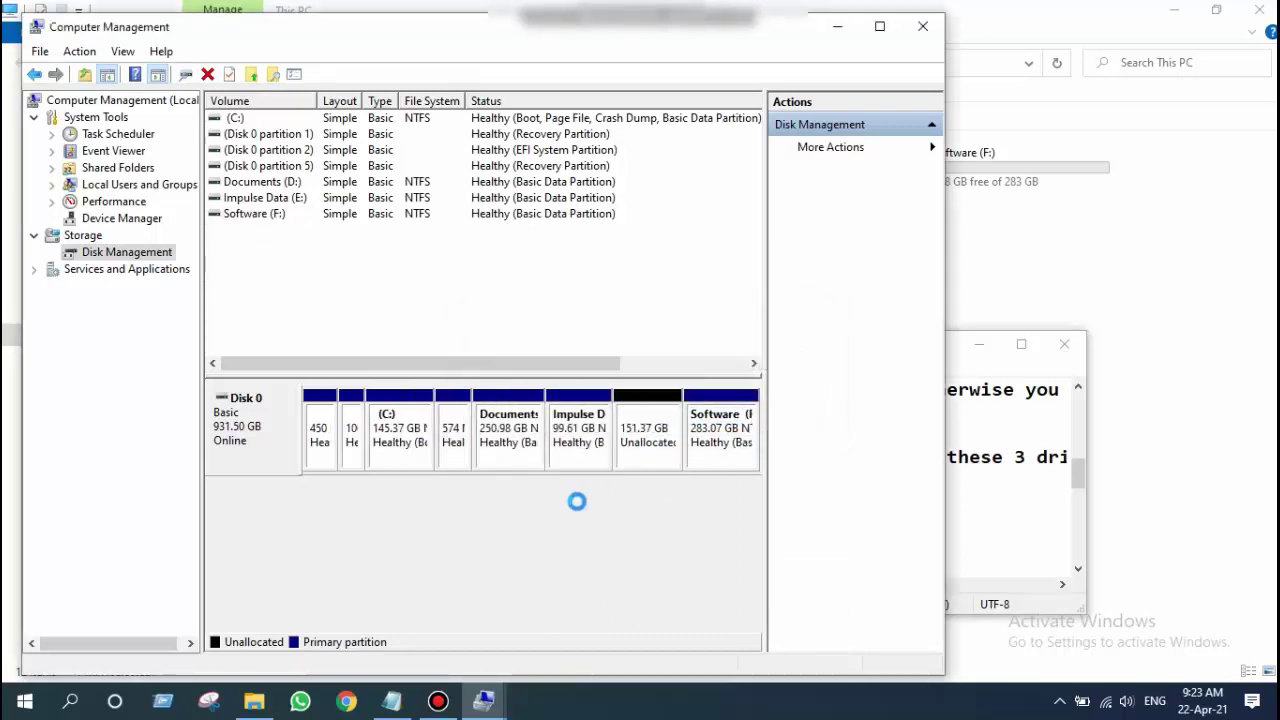
Delete the Impulse Data (E:) volume, the 99.61 GB partition on Disk 0, and accept erasing its data.
{"action": "left_click", "coordinate": [563, 430]}
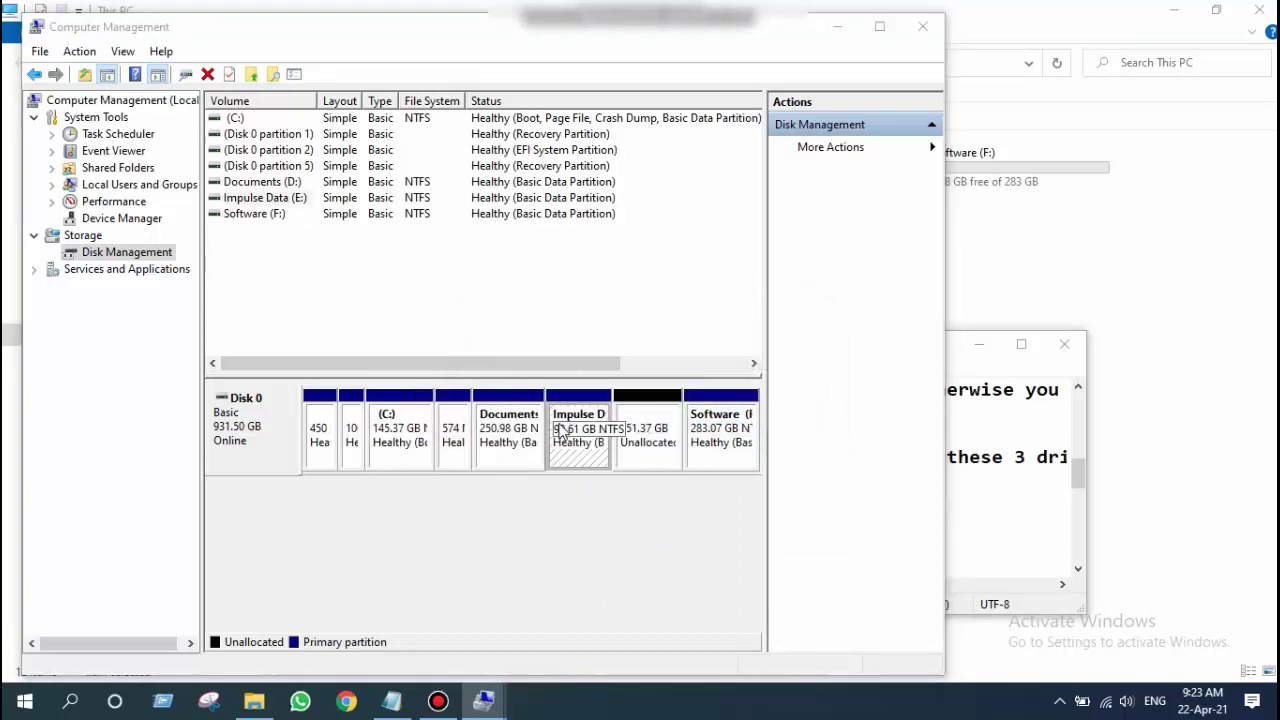
{"action": "right_click", "coordinate": [563, 430]}
{"action": "left_click", "coordinate": [630, 614]}
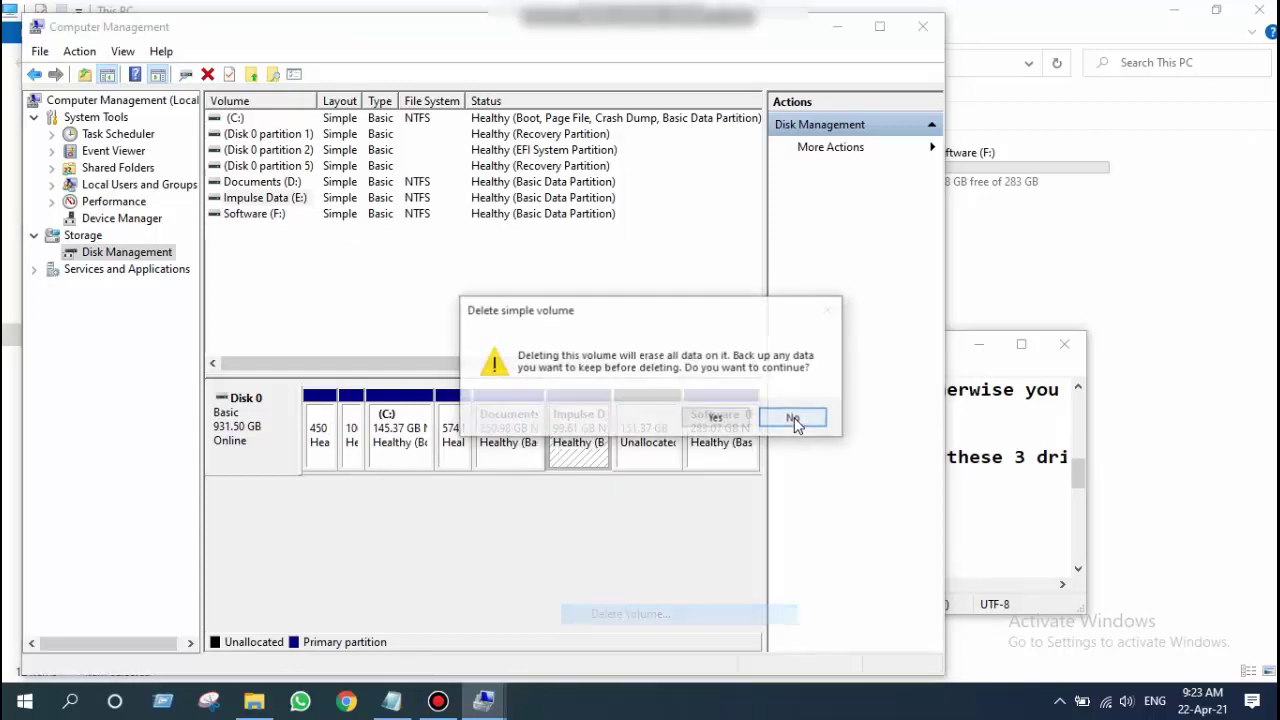
{"action": "left_click", "coordinate": [731, 418]}
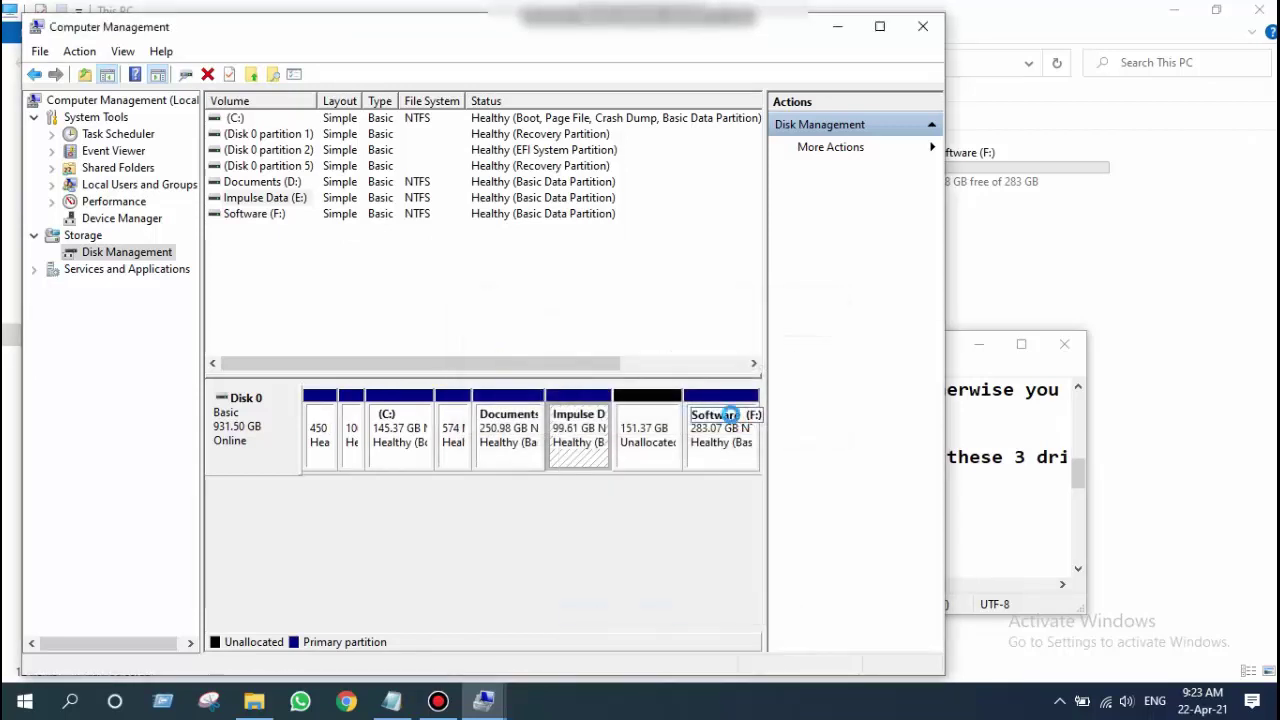
Switch to Notepad and, after two blank lines, add "Delete all drives which want to add, i deleted 3 drives because i want".
{"action": "left_click", "coordinate": [395, 703]}
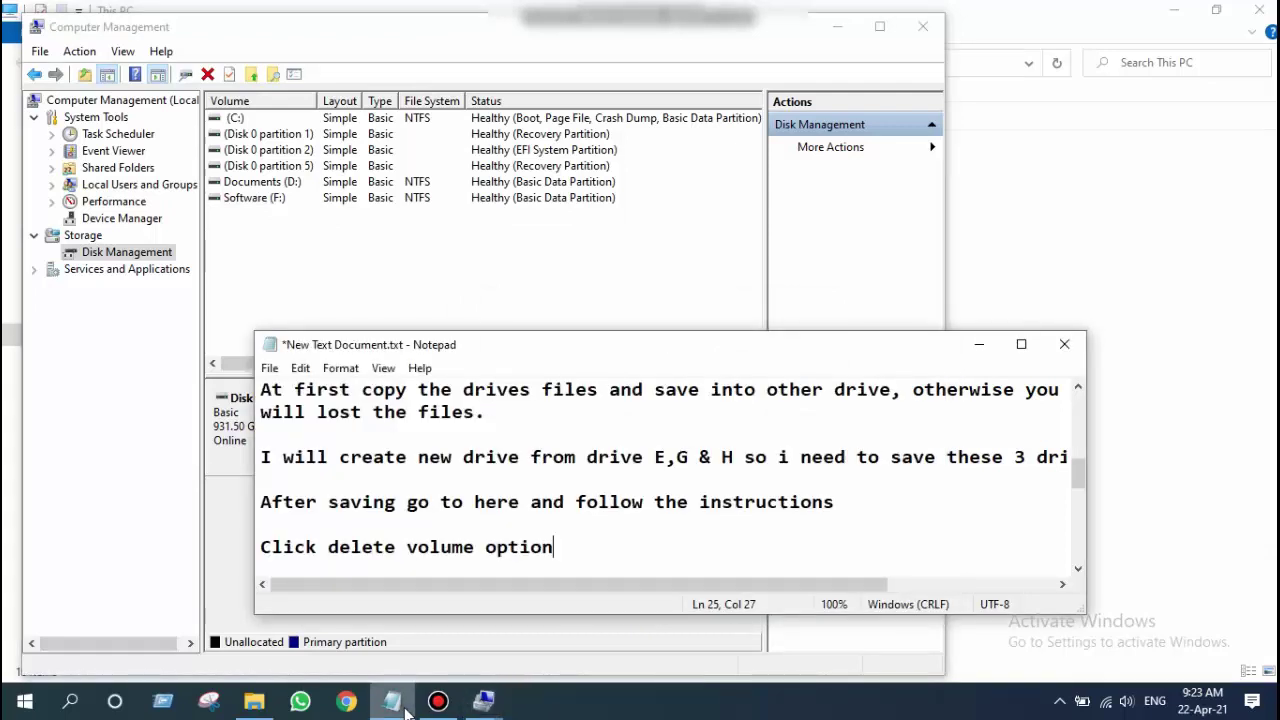
{"action": "key", "text": "Return"}
{"action": "key", "text": "Return"}
{"action": "key", "text": "Return"}
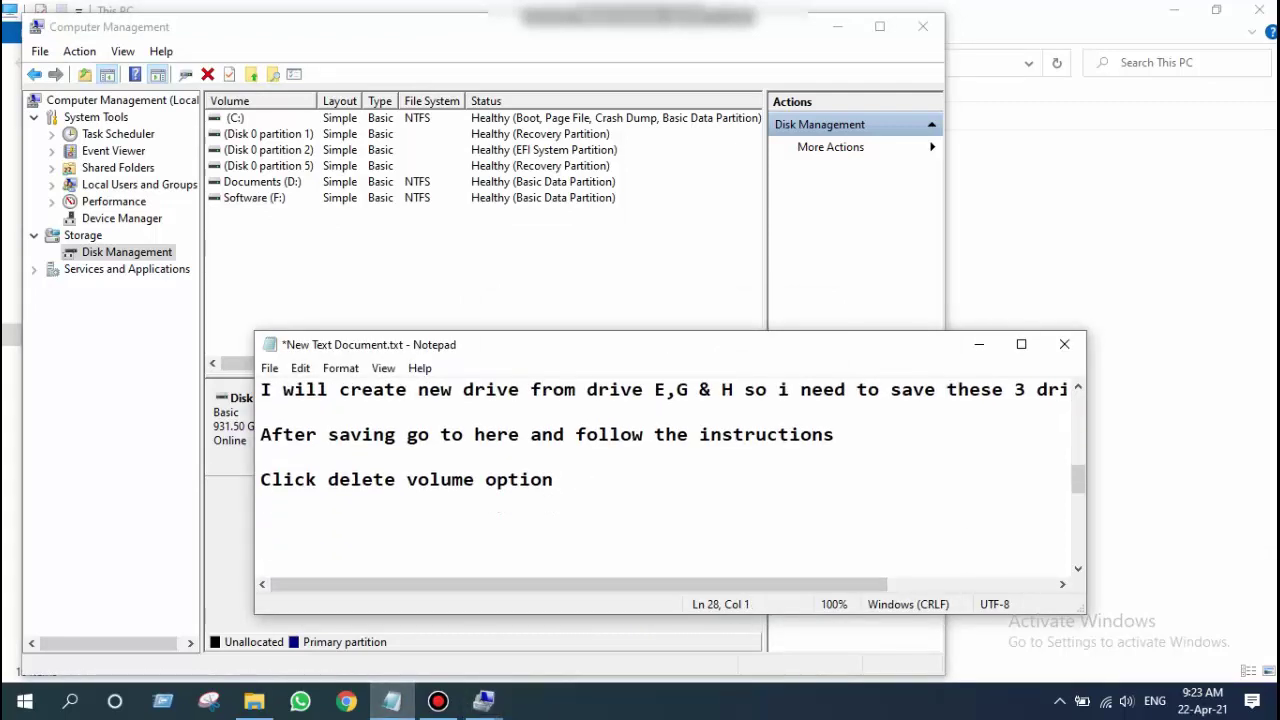
{"action": "type", "text": "Delete all dr"}
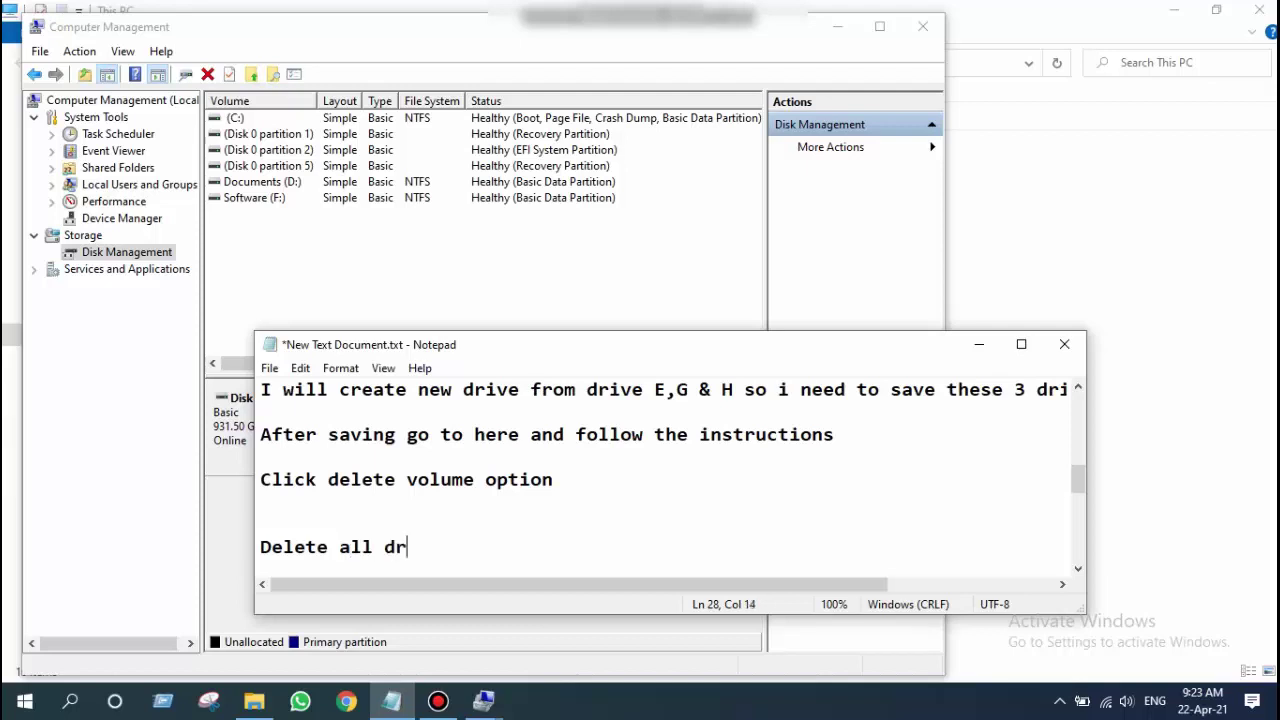
{"action": "type", "text": "ives which wan"}
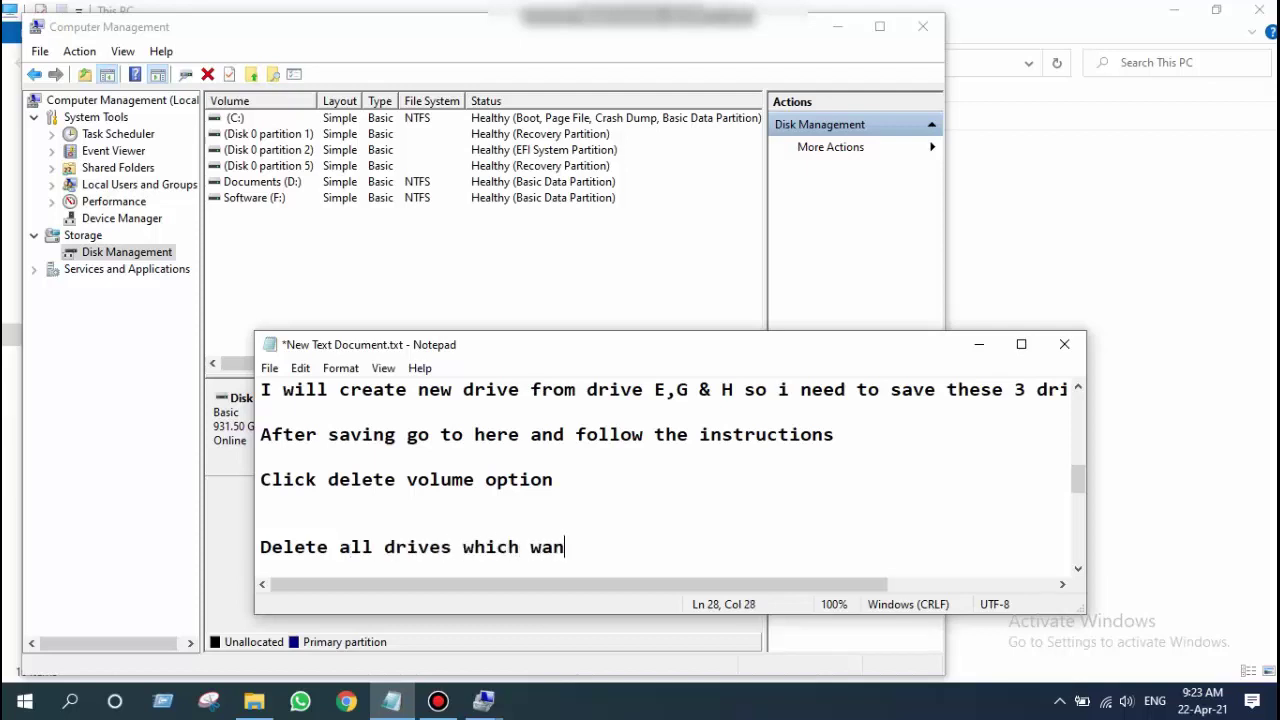
{"action": "type", "text": "t to add, i d"}
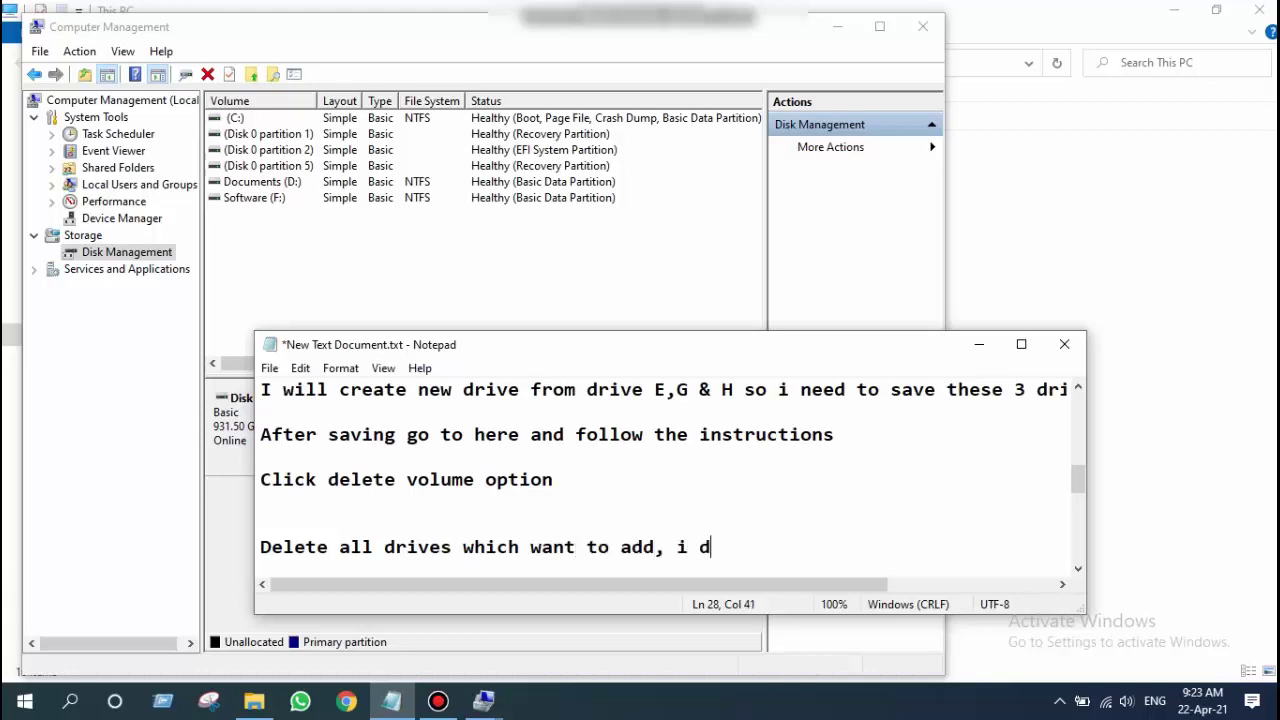
{"action": "type", "text": "eleted 3 "}
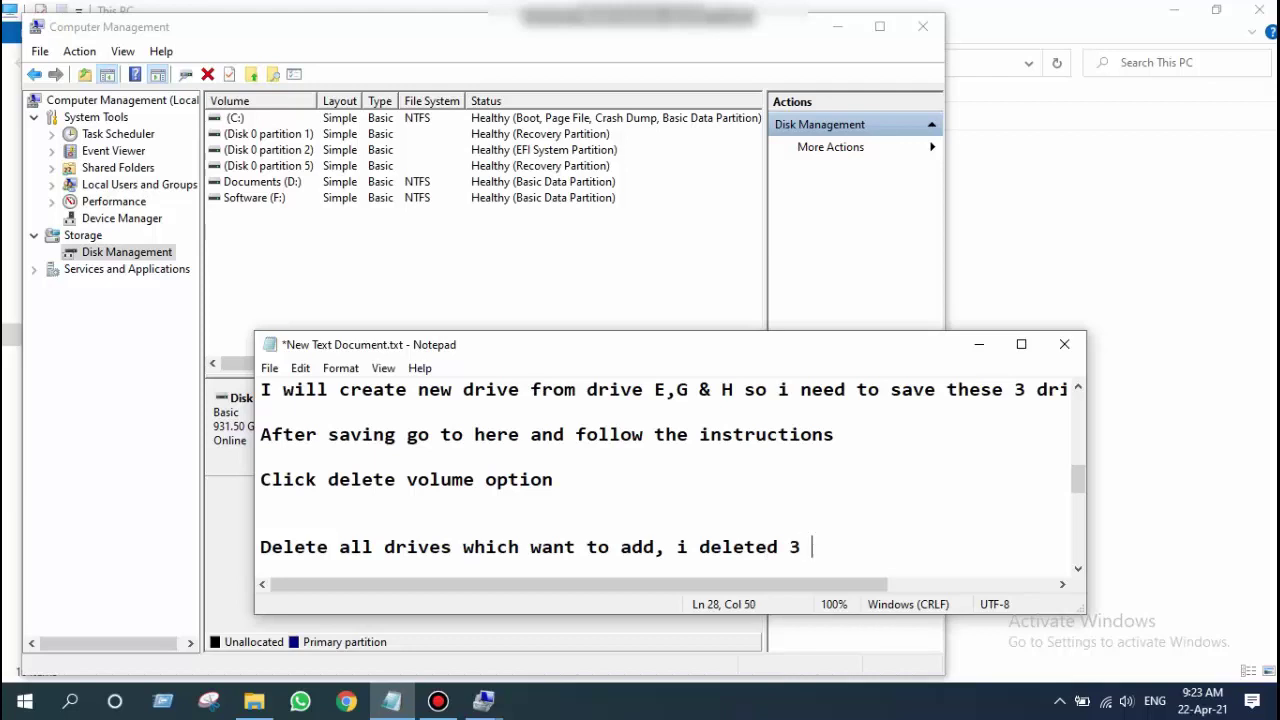
{"action": "type", "text": "de"}
{"action": "type", "text": "ives bec"}
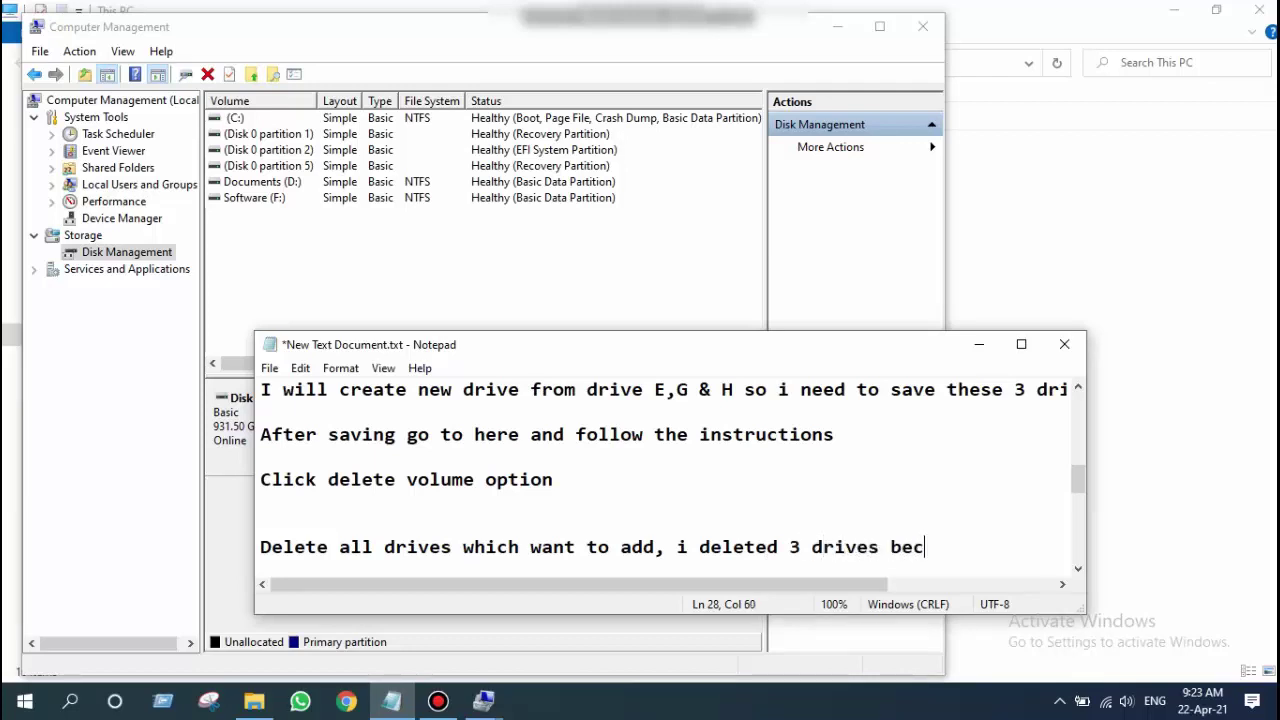
{"action": "type", "text": "ause i "}
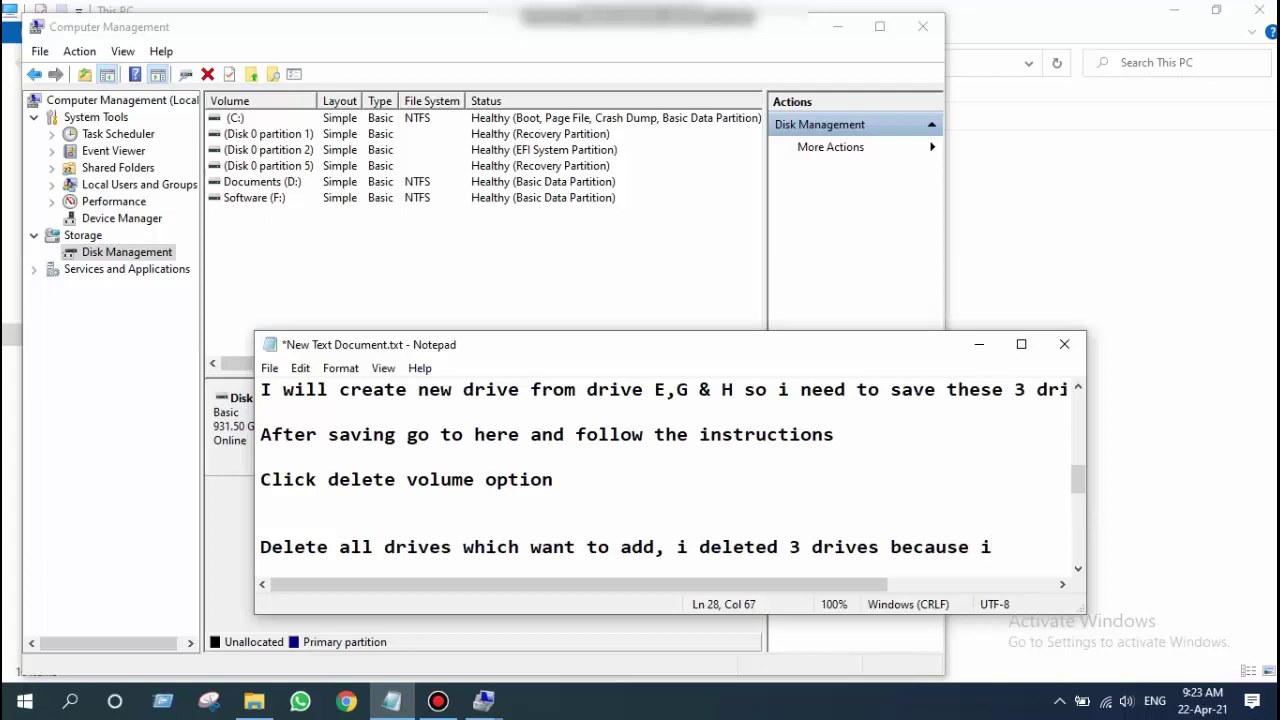
{"action": "type", "text": "want"}
Continue the note on a new line with "to add these 3 drives" and leave a blank line below it.
{"action": "key", "text": "Return"}
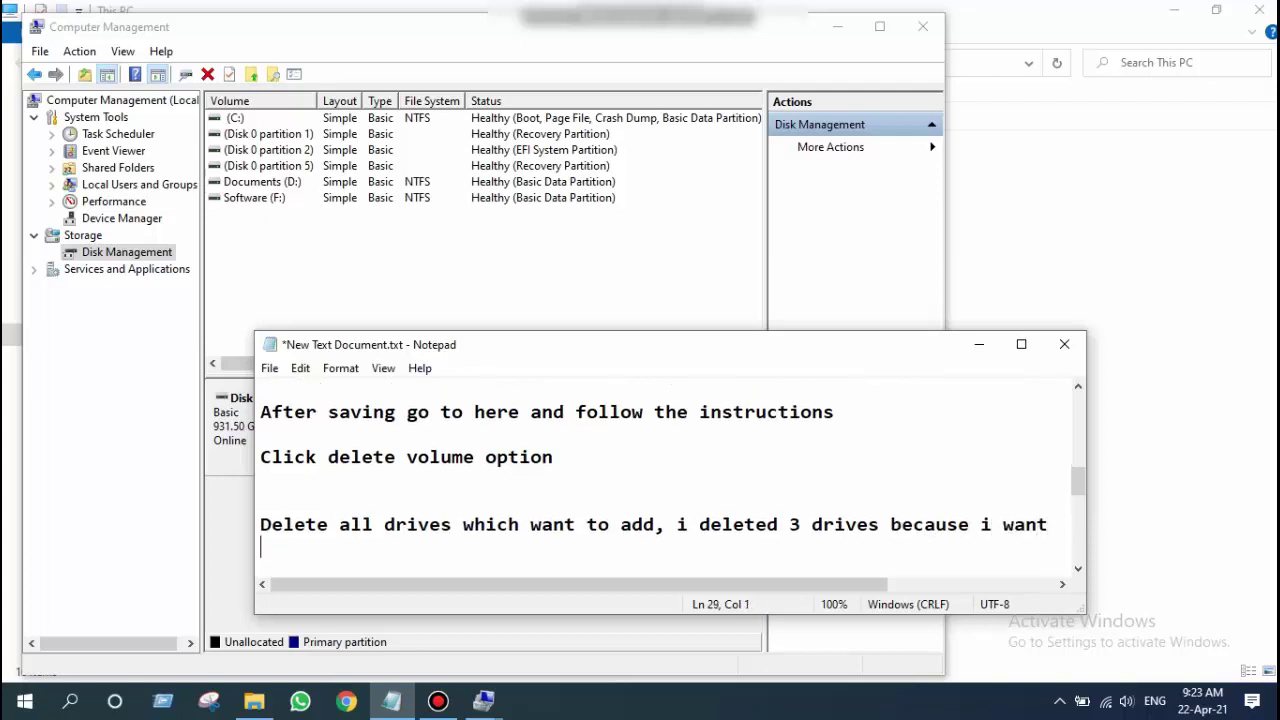
{"action": "key", "text": "BackSpace"}
{"action": "type", "text": "to add thes"}
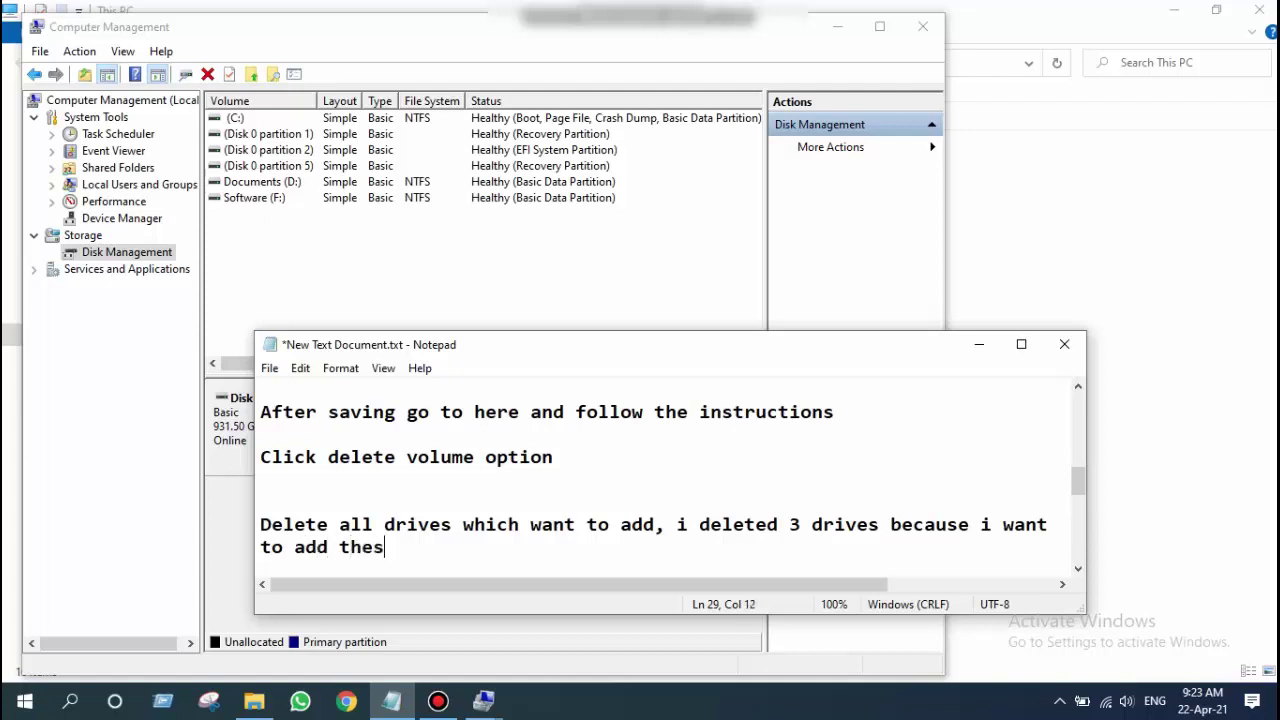
{"action": "type", "text": "e 3 drive"}
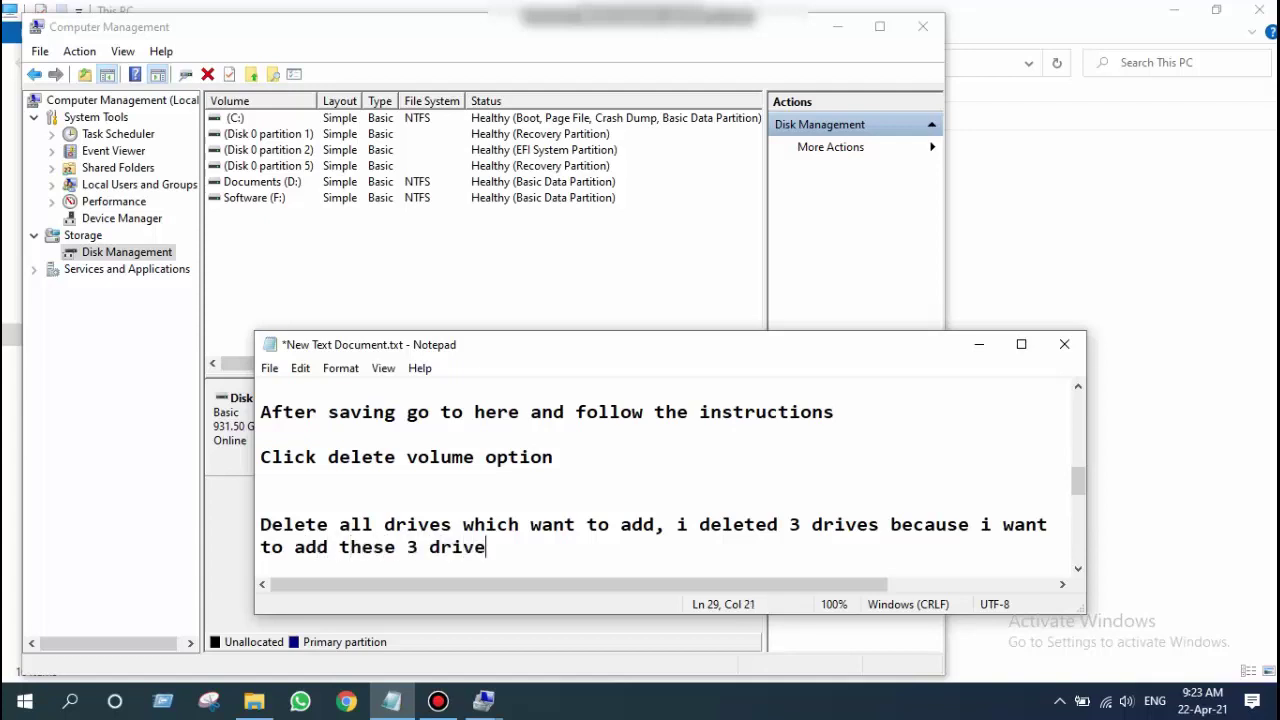
{"action": "type", "text": "s"}
{"action": "key", "text": "Return"}
{"action": "key", "text": "Return"}
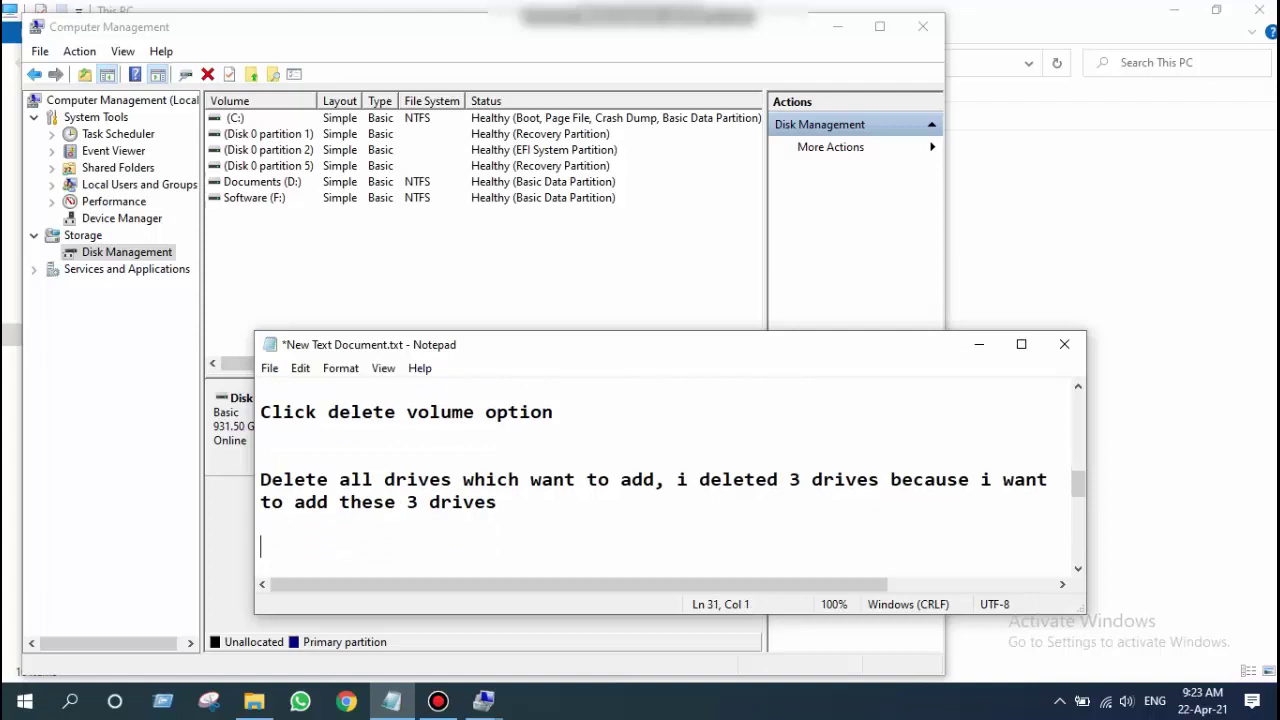
Check the unallocated space in Disk Management and add "Now look 250 GB drive created and it's black" to the Notepad notes.
{"action": "left_click", "coordinate": [177, 586]}
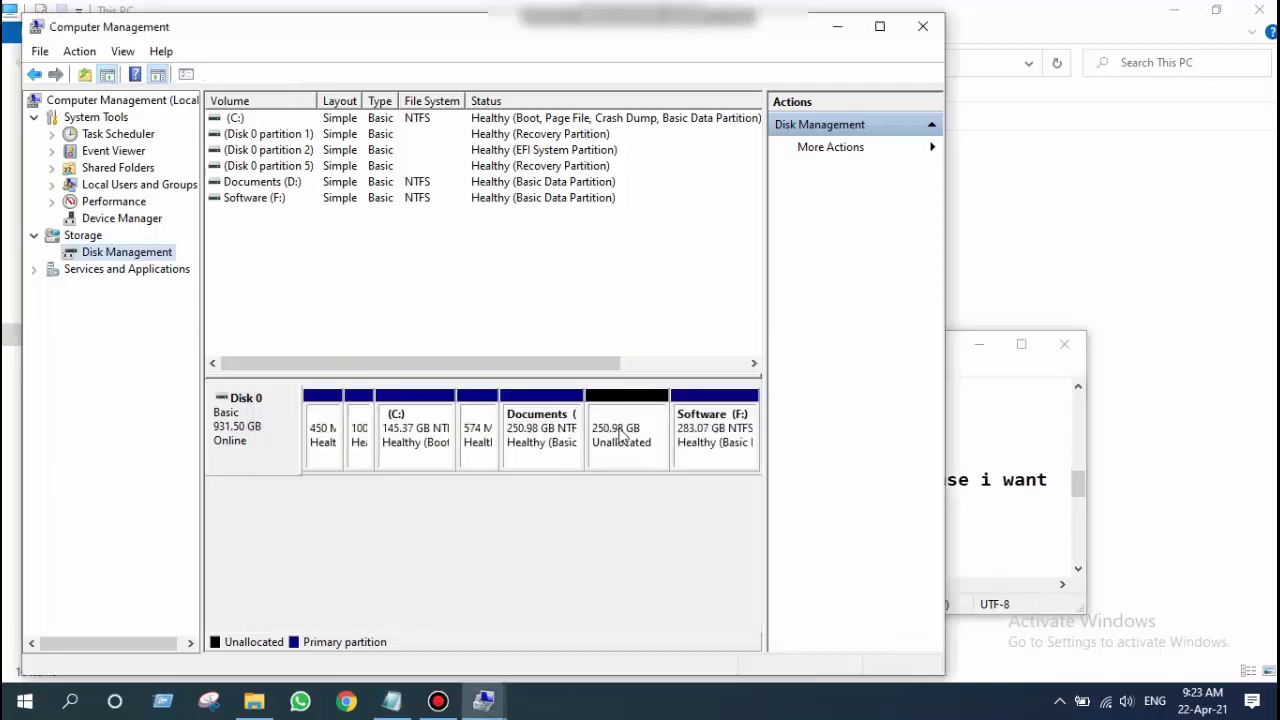
{"action": "left_click", "coordinate": [392, 700]}
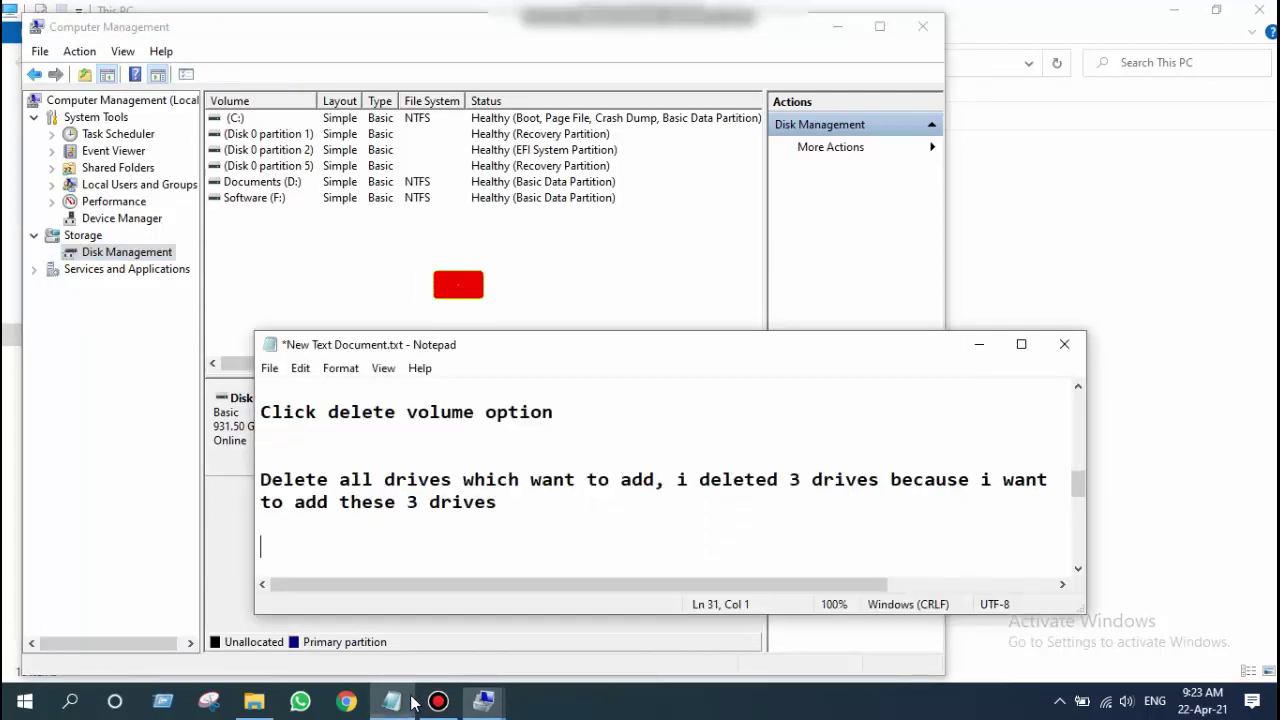
{"action": "type", "text": "Now l"}
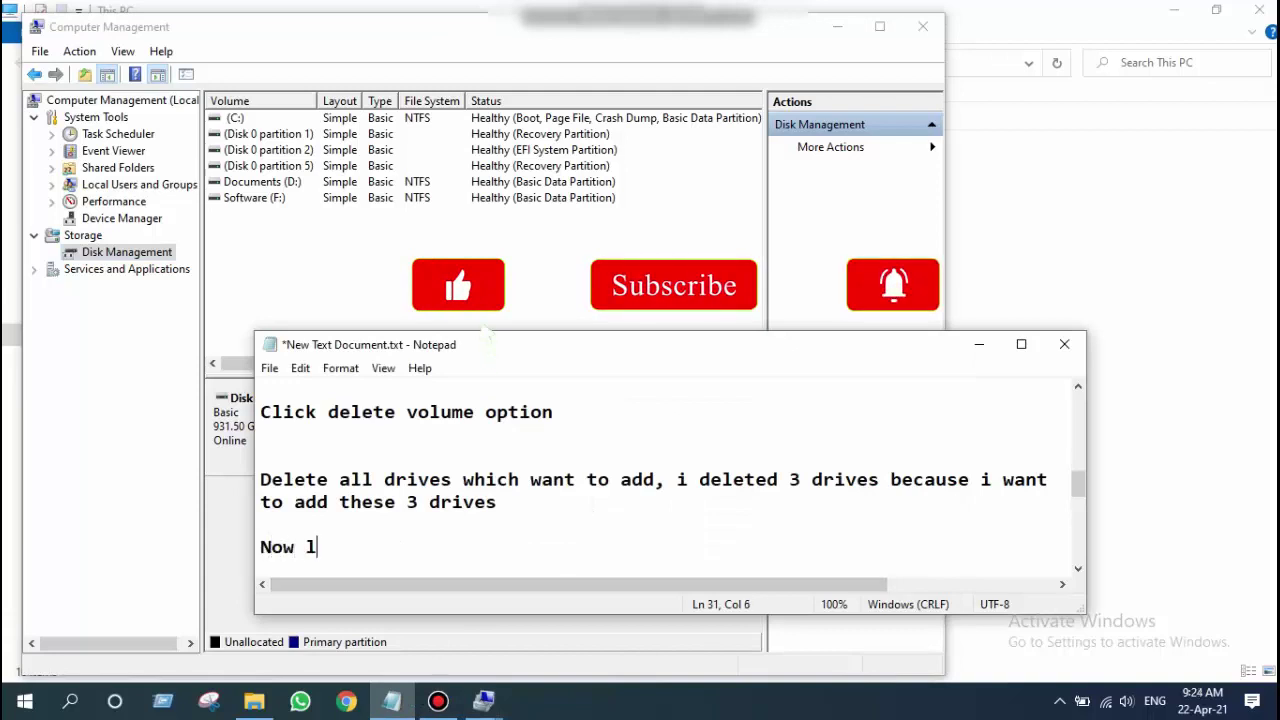
{"action": "type", "text": "ook 250"}
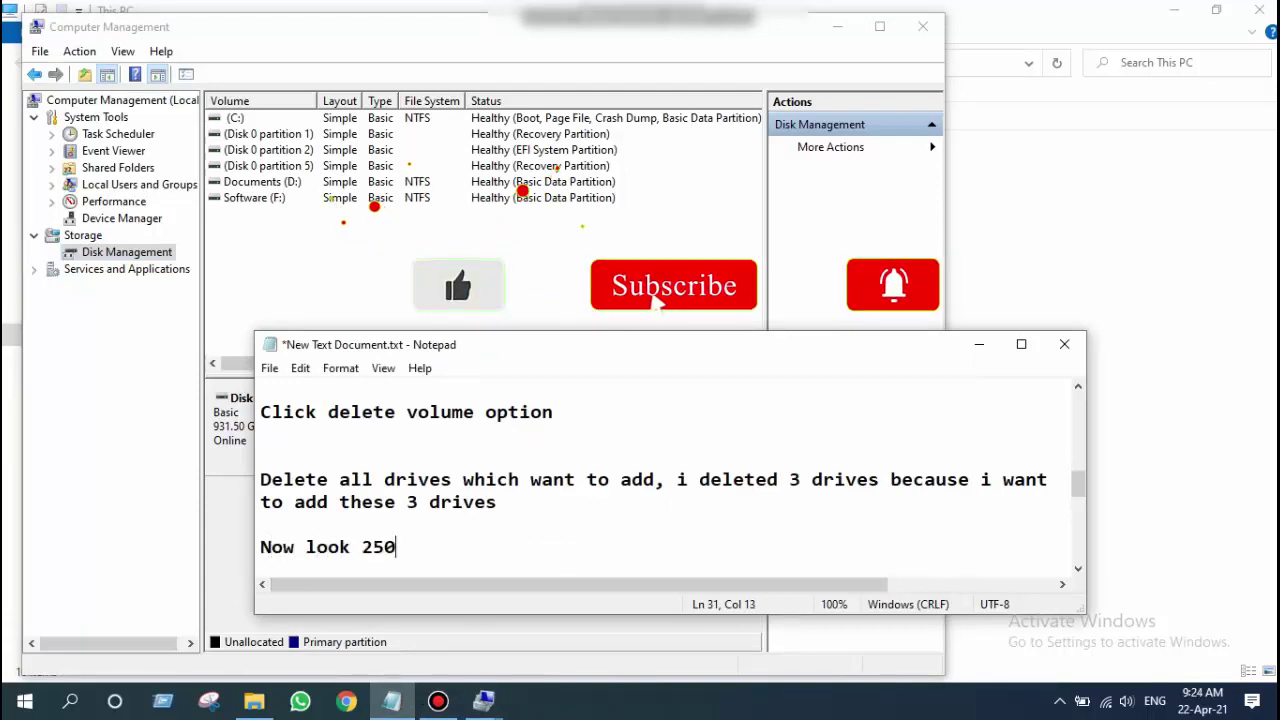
{"action": "type", "text": " GB dr"}
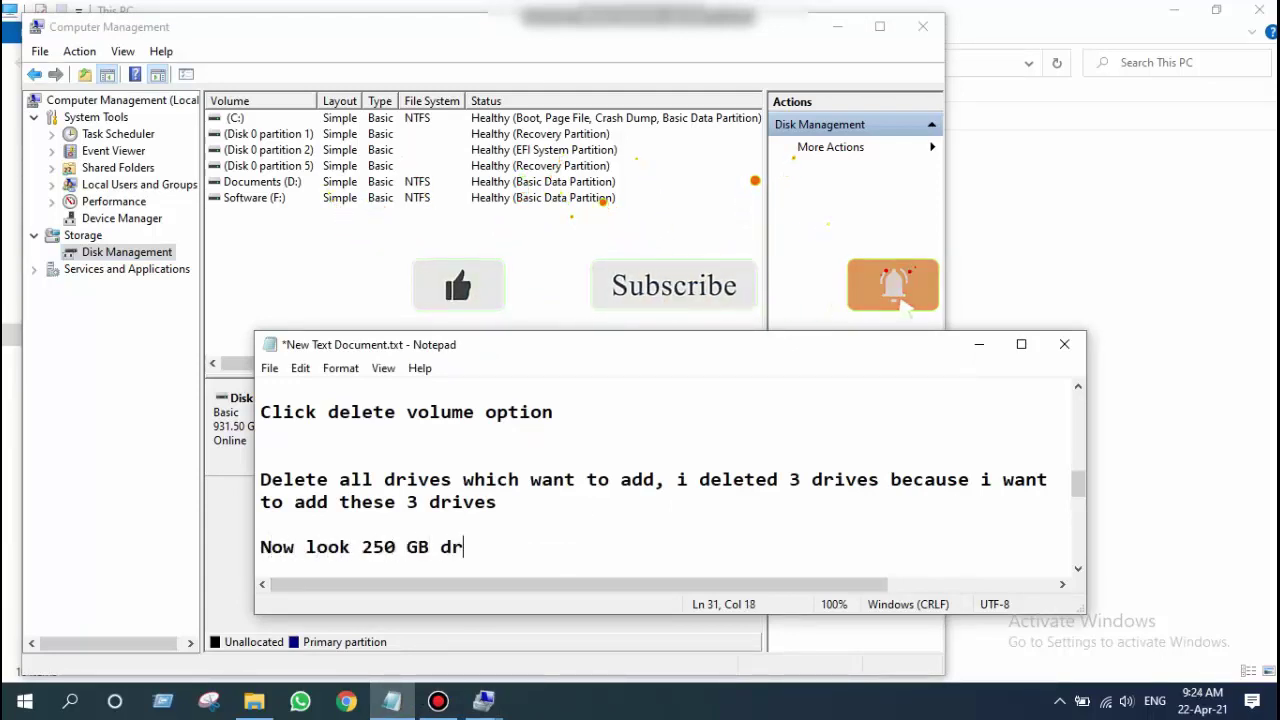
{"action": "type", "text": "ive crea"}
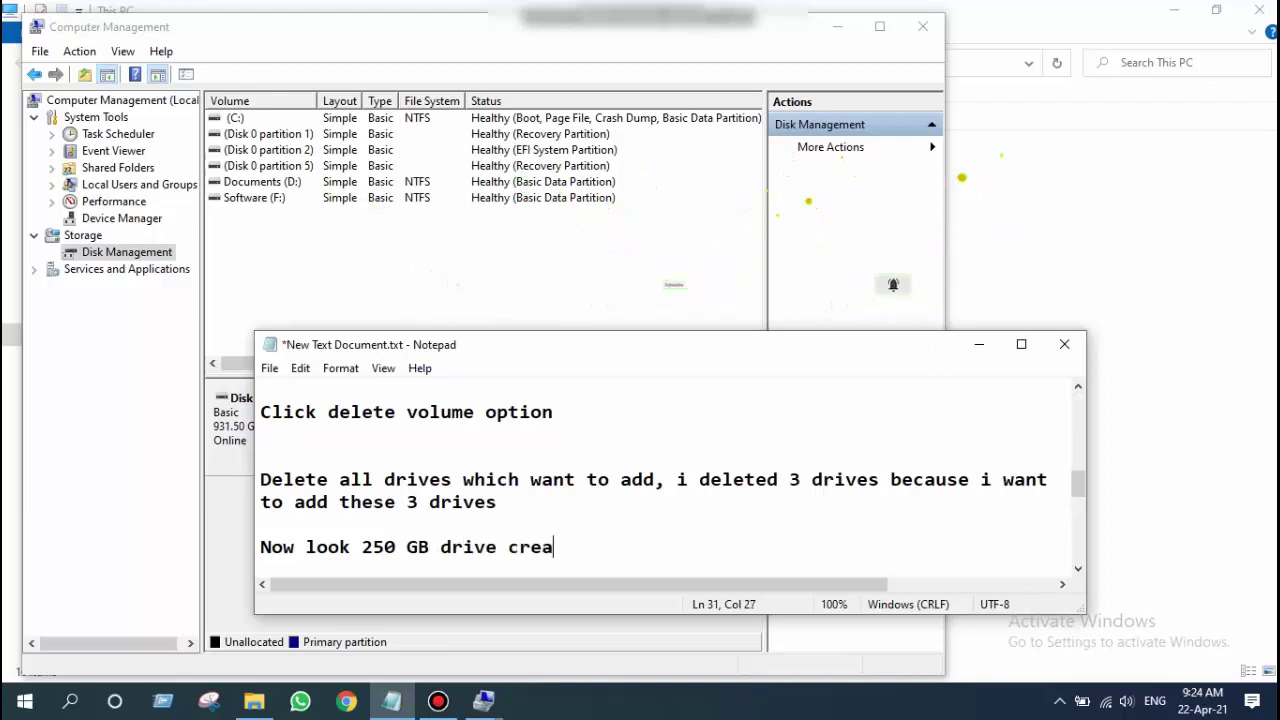
{"action": "type", "text": "ted and"}
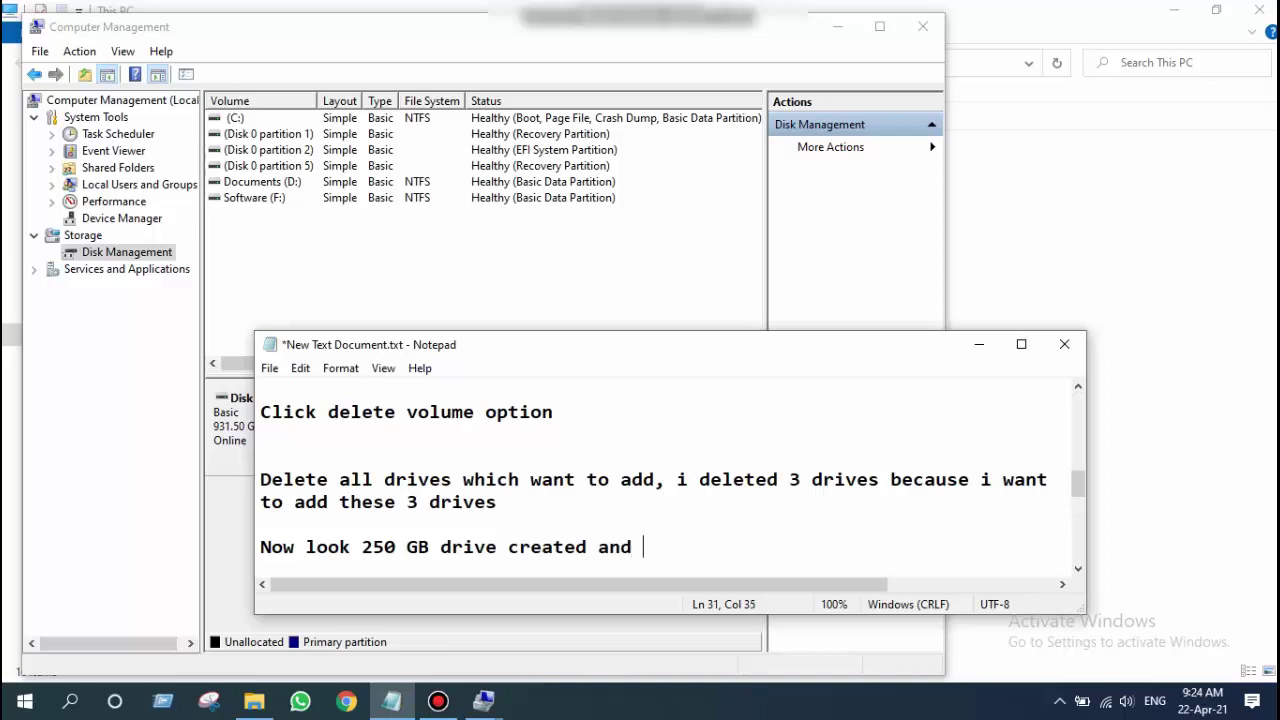
{"action": "type", "text": "it;"}
{"action": "type", "text": "s black"}
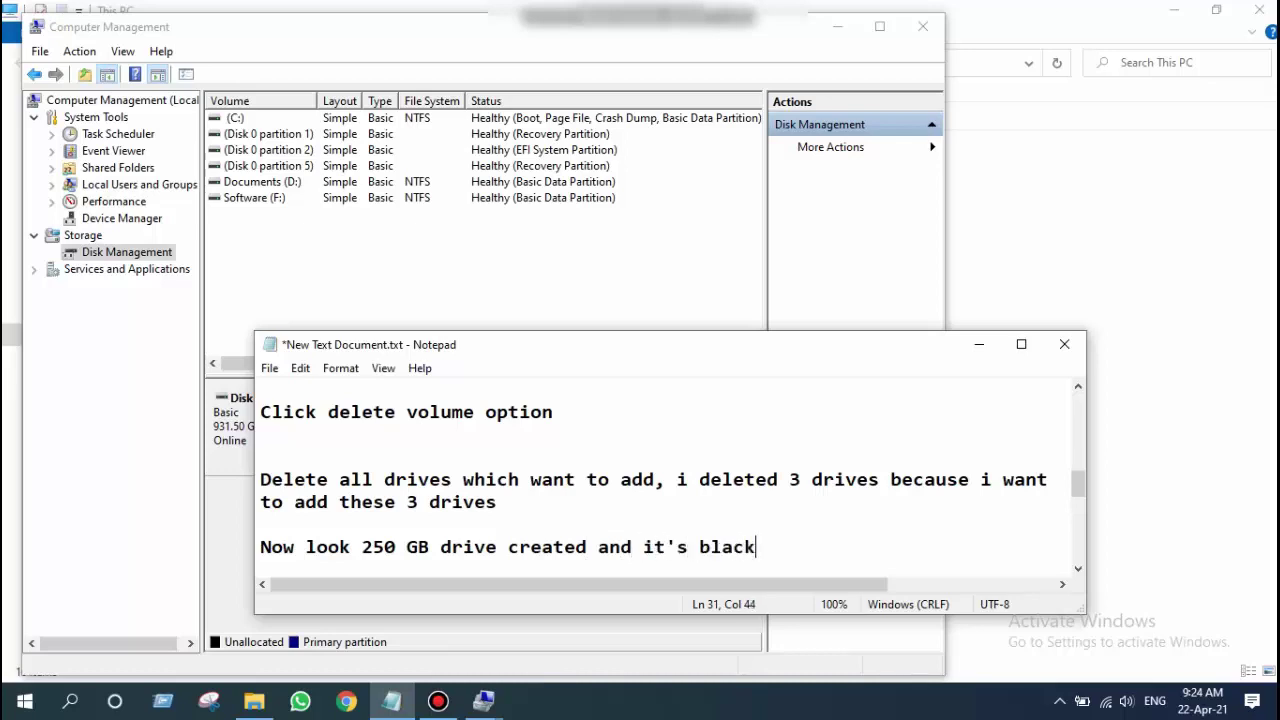
Minimize Computer Management to show This PC and add the note "It's not visible, one more step left, just follow me", followed by blank lines.
{"action": "left_click", "coordinate": [143, 522]}
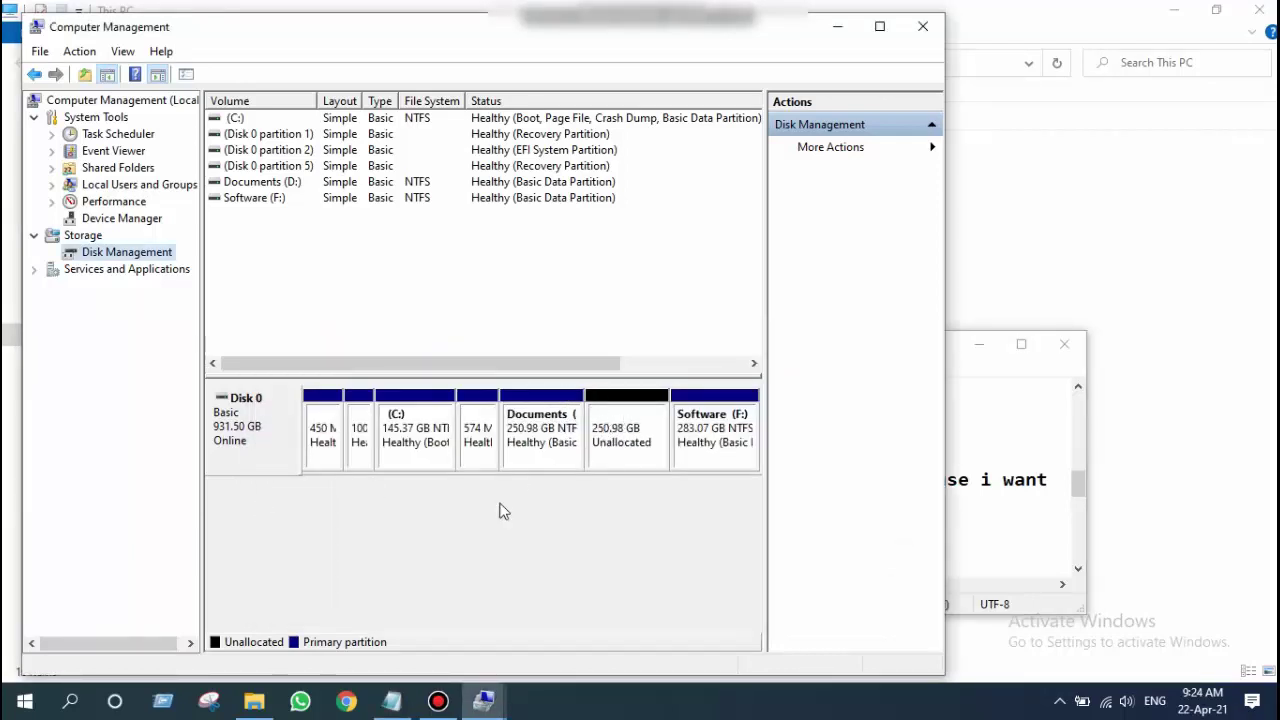
{"action": "left_click", "coordinate": [836, 27]}
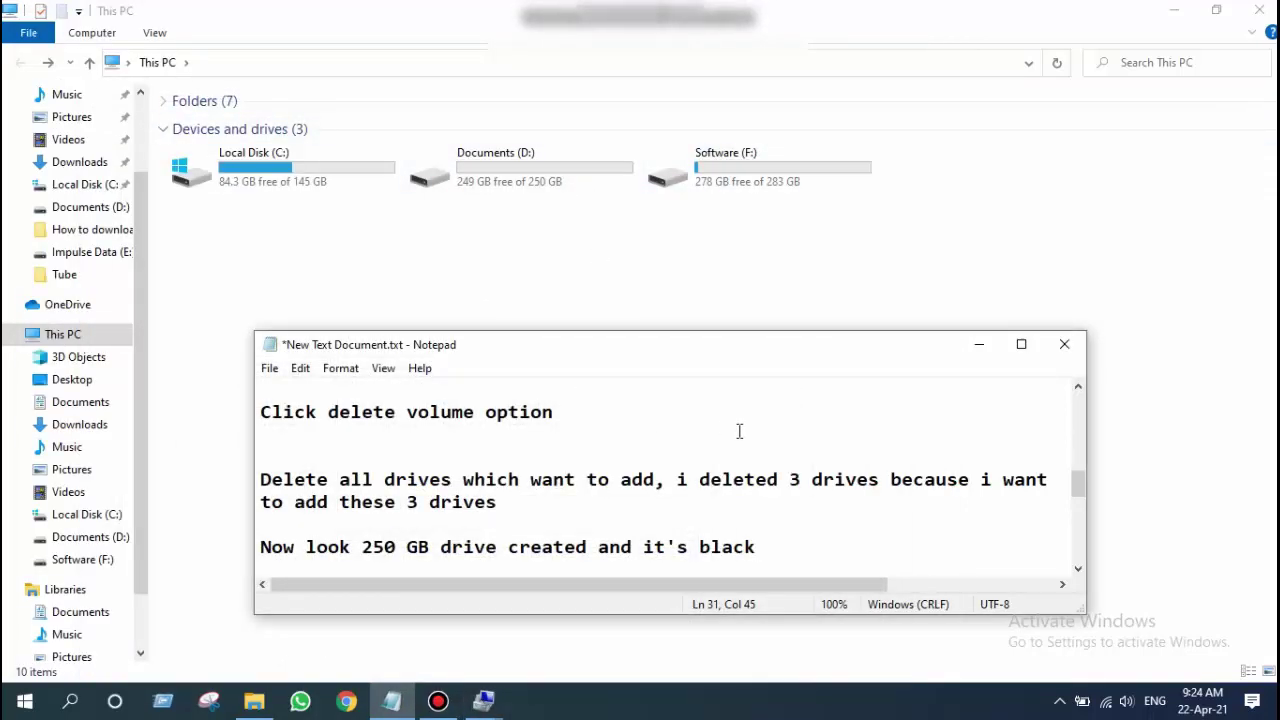
{"action": "key", "text": "Return"}
{"action": "key", "text": "Return"}
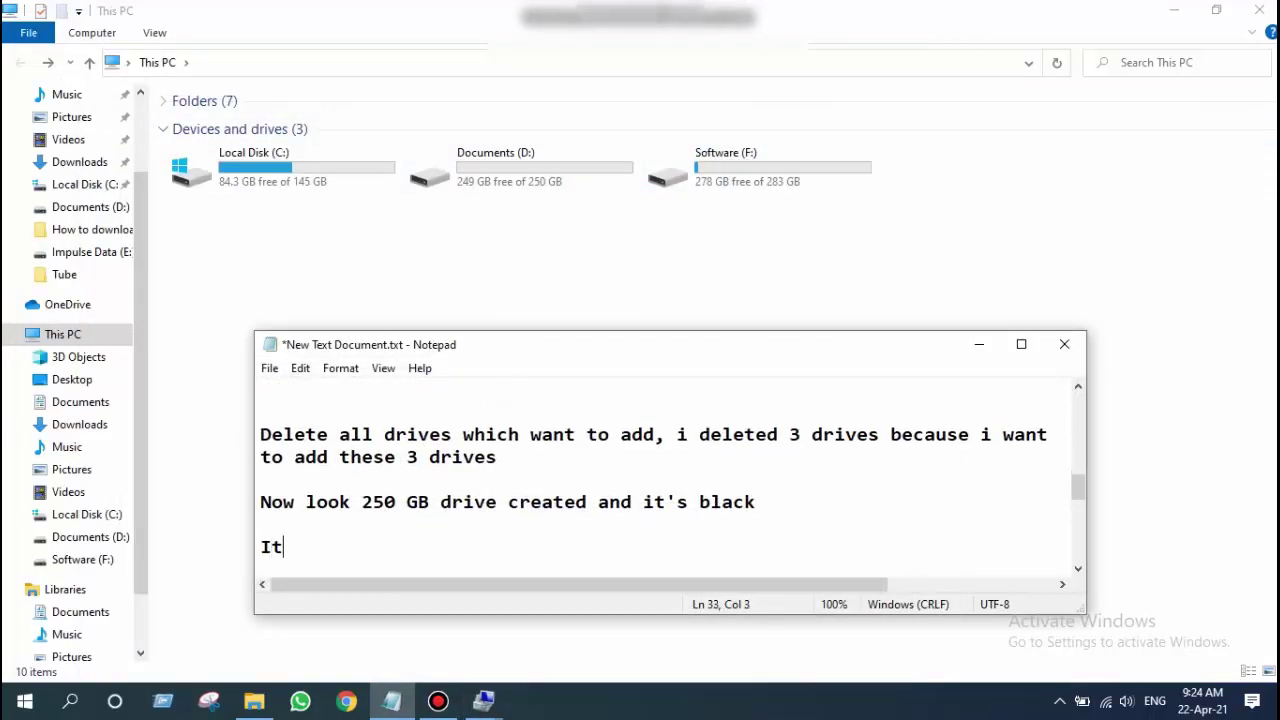
{"action": "type", "text": "It's not vis"}
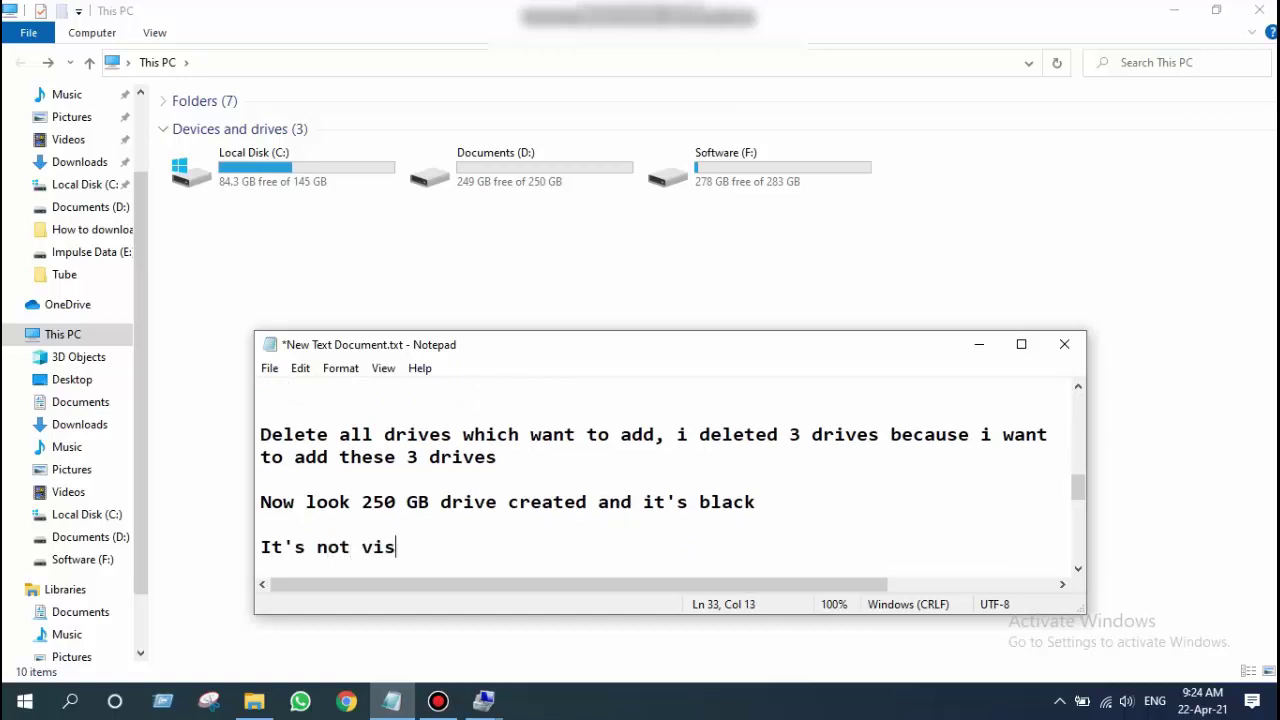
{"action": "type", "text": "ible, one more"}
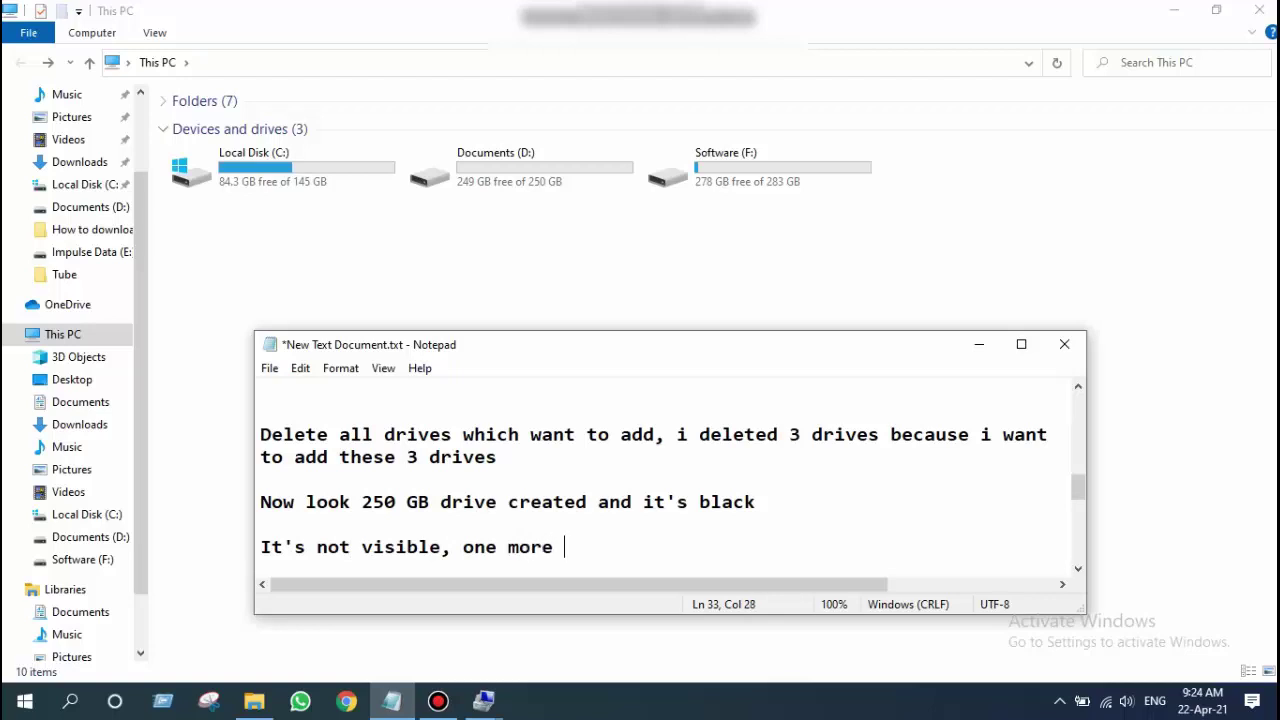
{"action": "type", "text": " step left"}
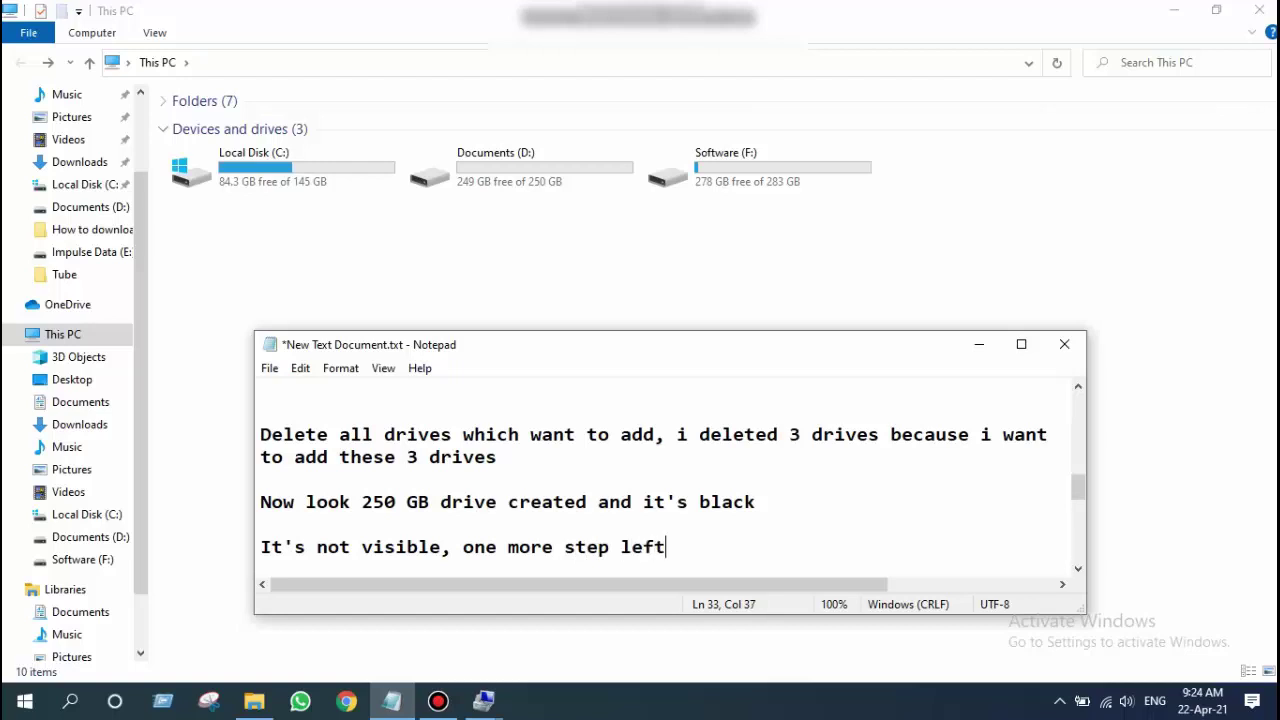
{"action": "type", "text": ", just follow m"}
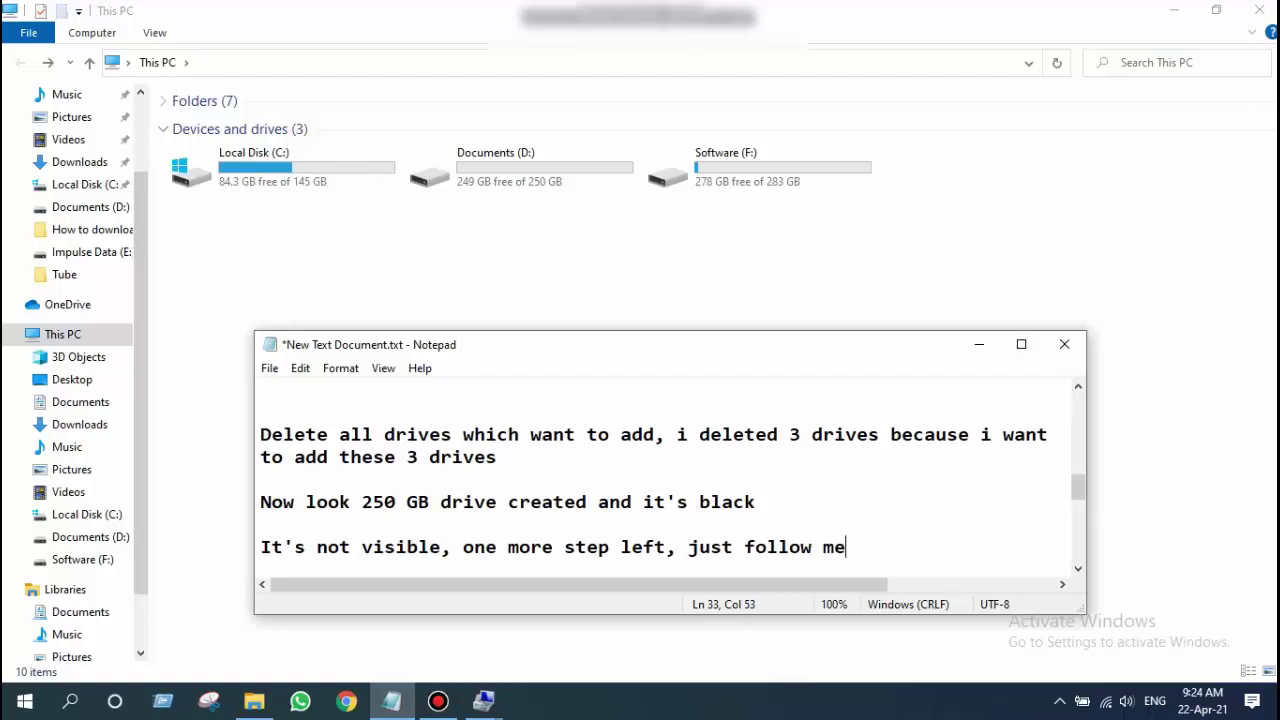
{"action": "type", "text": "e"}
{"action": "key", "text": "Return"}
{"action": "key", "text": "Return"}
{"action": "key", "text": "Return"}
{"action": "key", "text": "Return"}
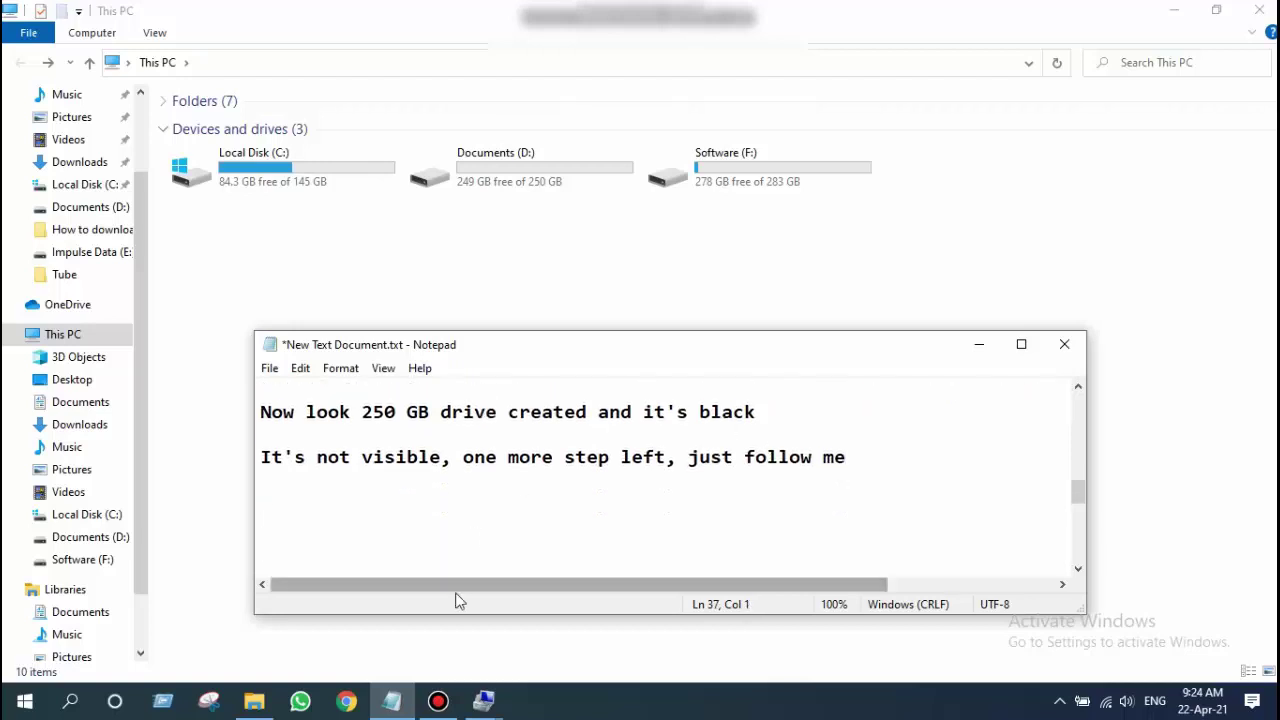
In Computer Management, create a full-size 256999 MB simple volume in the unallocated space with letter E, NTFS quick format and label New Volume, and close the window.
{"action": "mouse_move", "coordinate": [486, 697]}
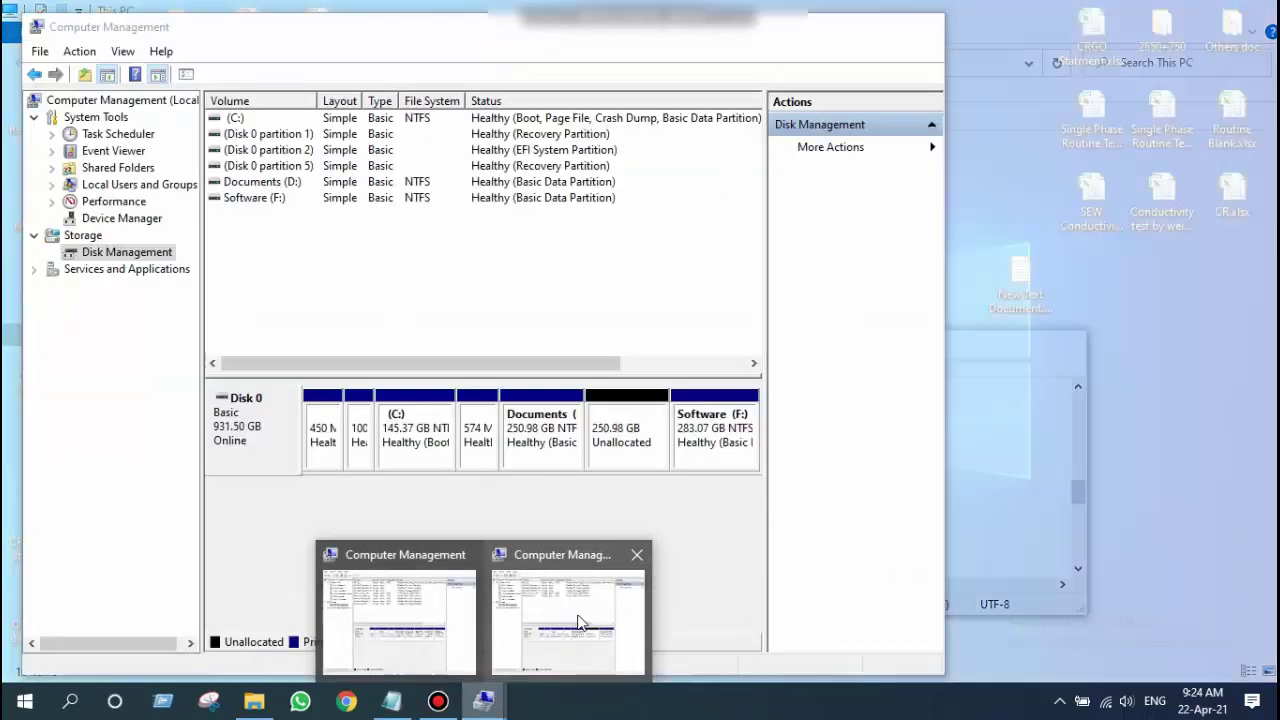
{"action": "left_click", "coordinate": [578, 622]}
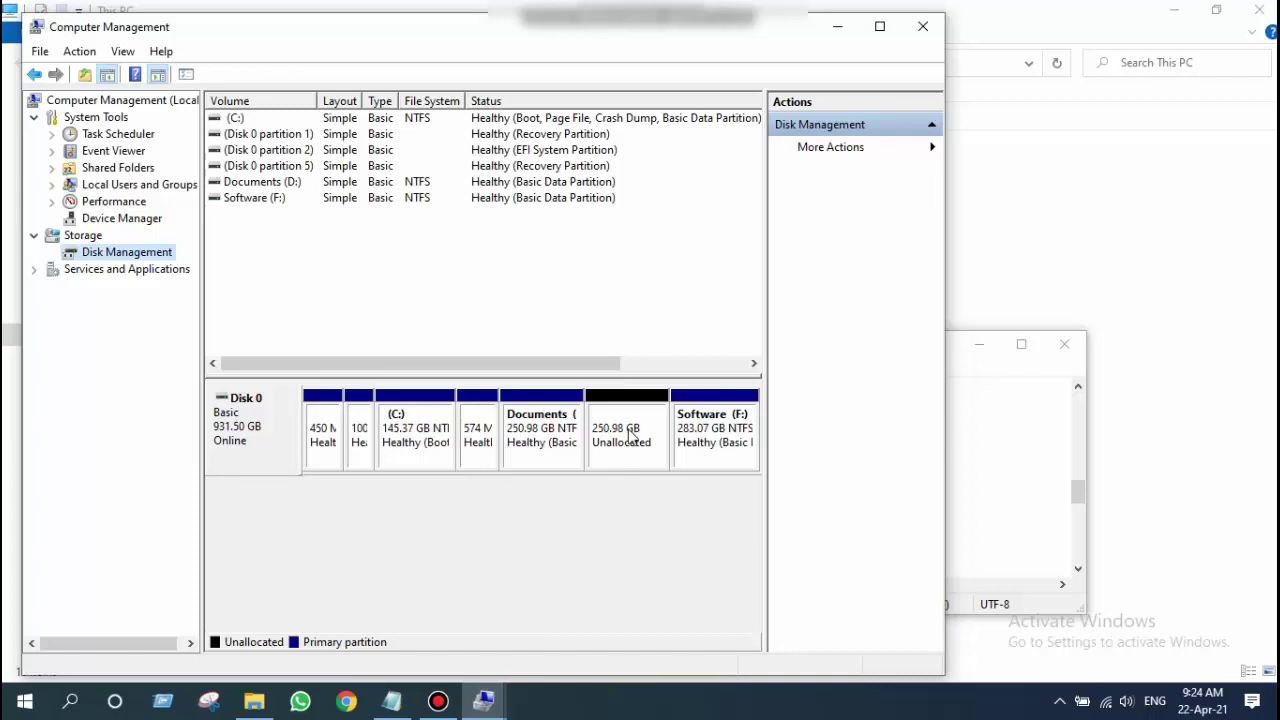
{"action": "right_click", "coordinate": [631, 433]}
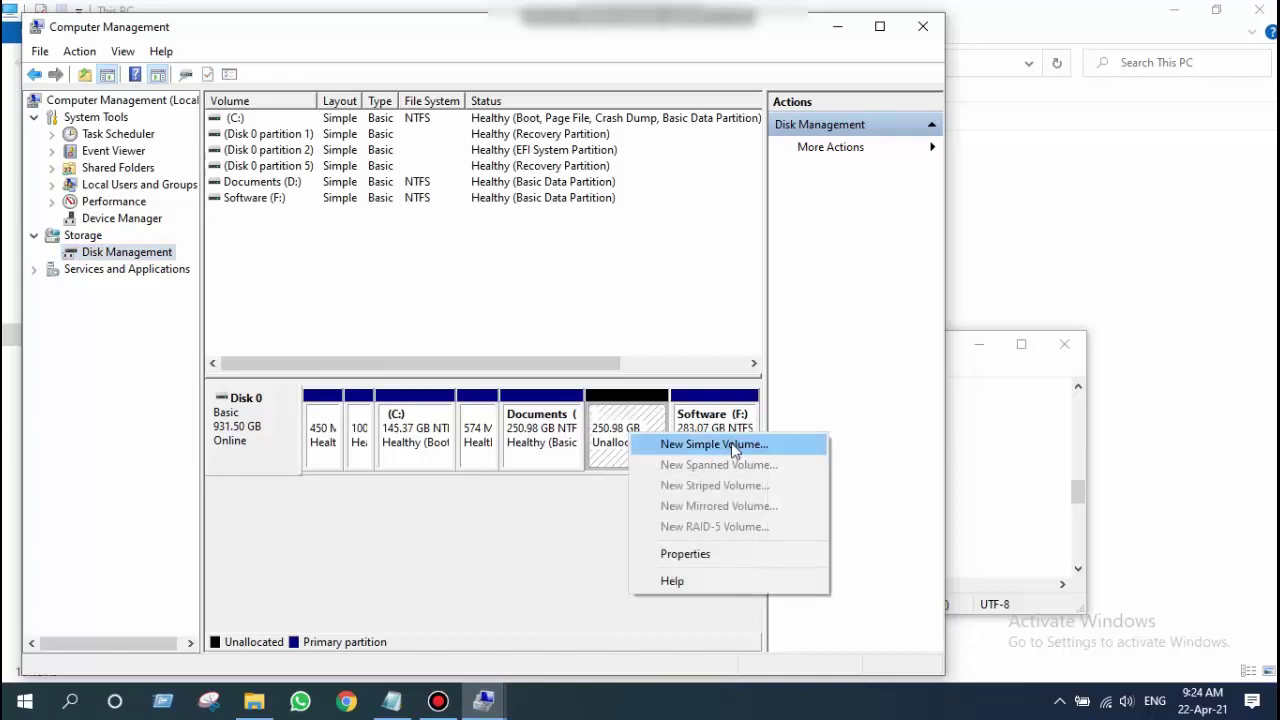
{"action": "left_click", "coordinate": [735, 455]}
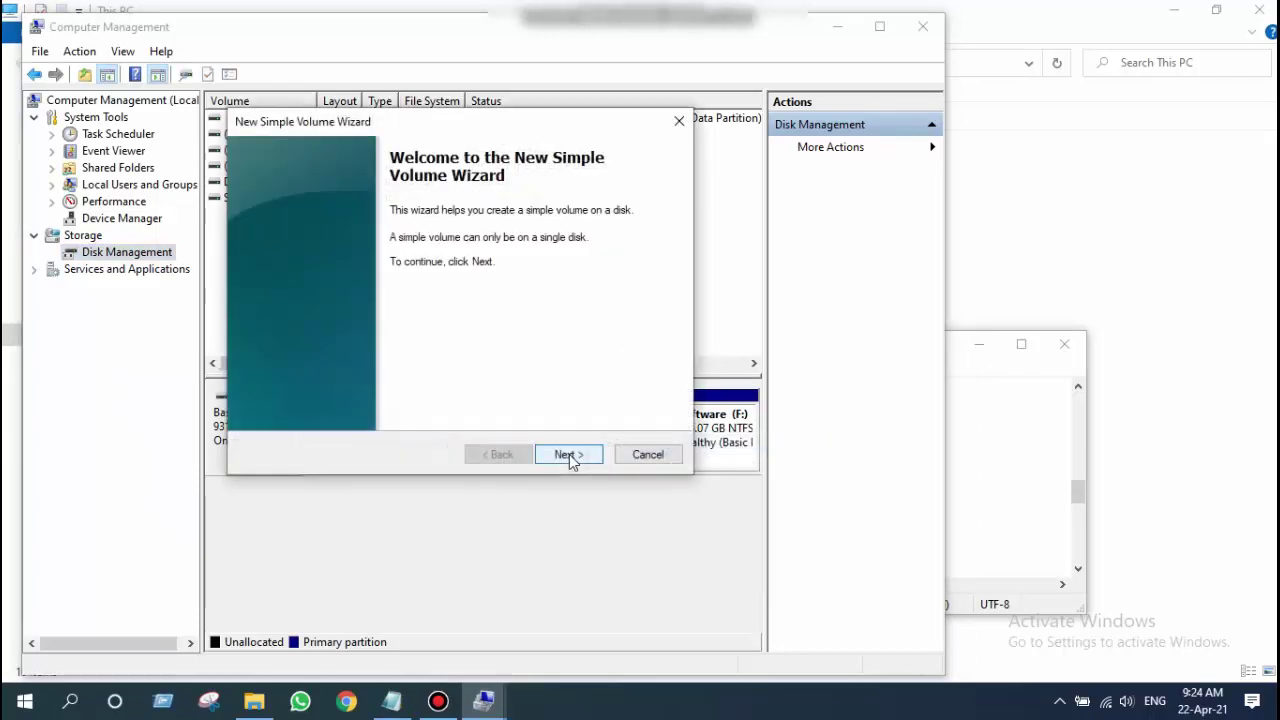
{"action": "left_click", "coordinate": [568, 454]}
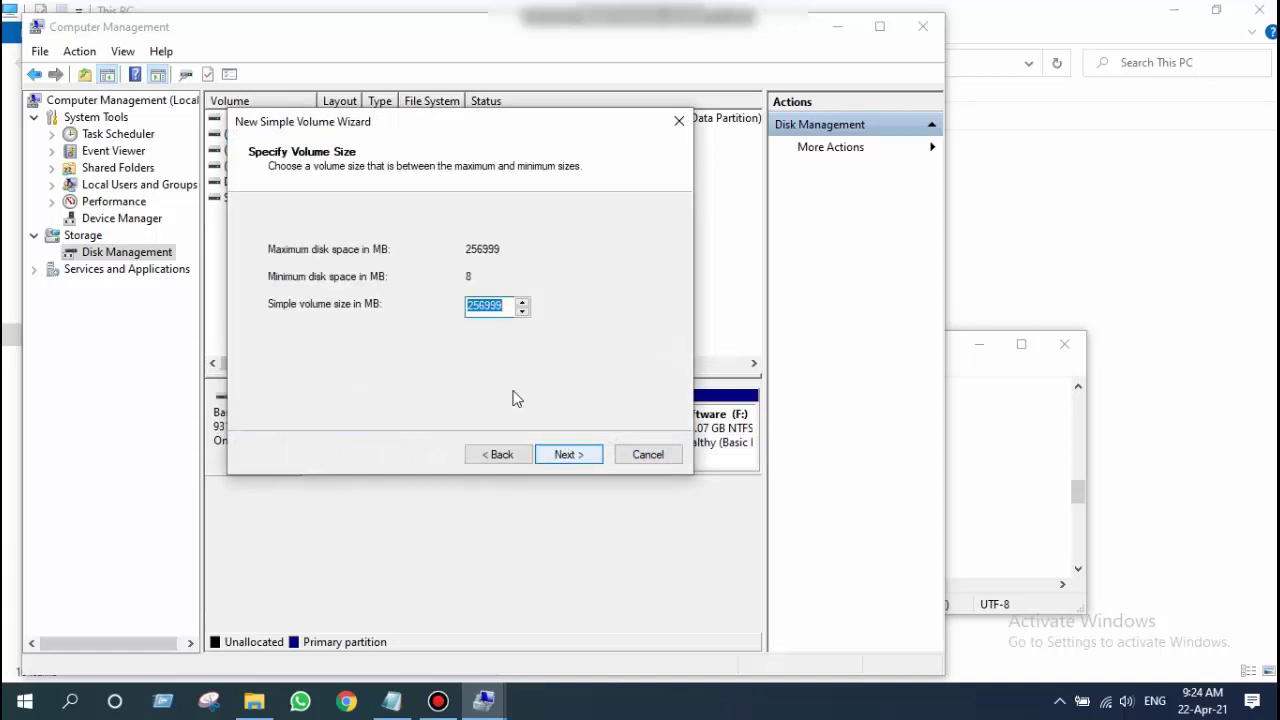
{"action": "left_click", "coordinate": [565, 455]}
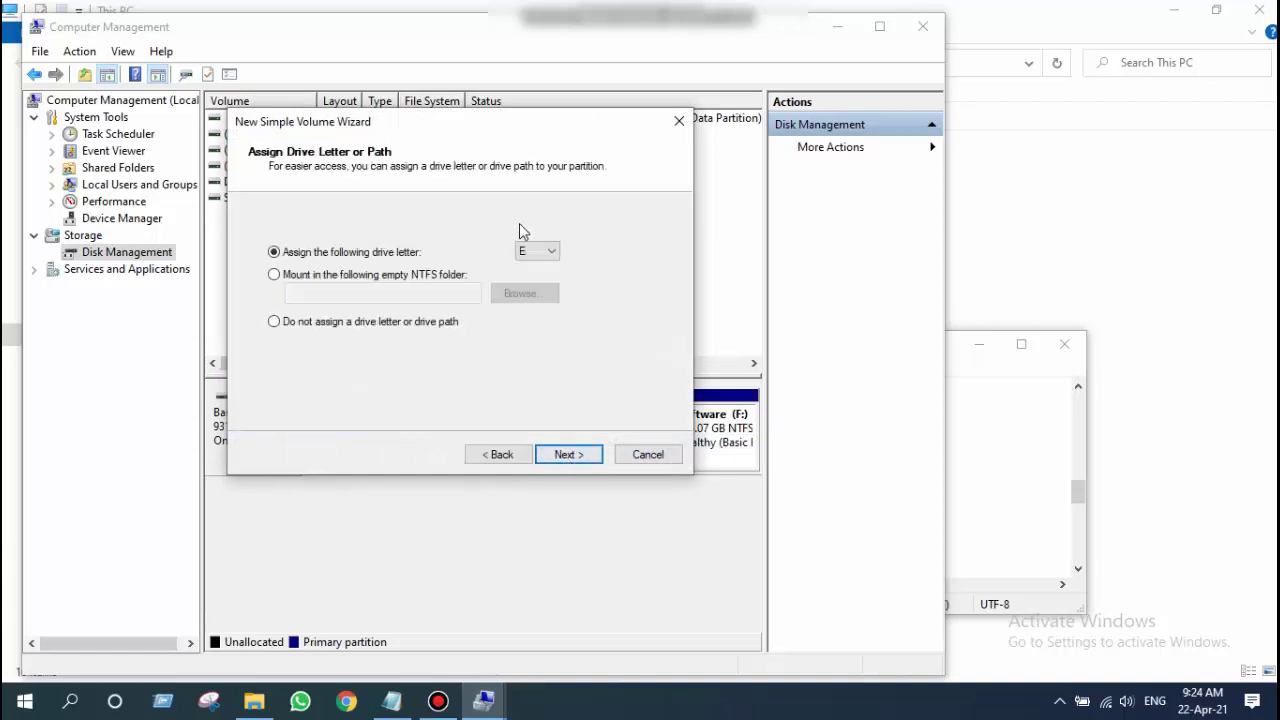
{"action": "left_click", "coordinate": [580, 452]}
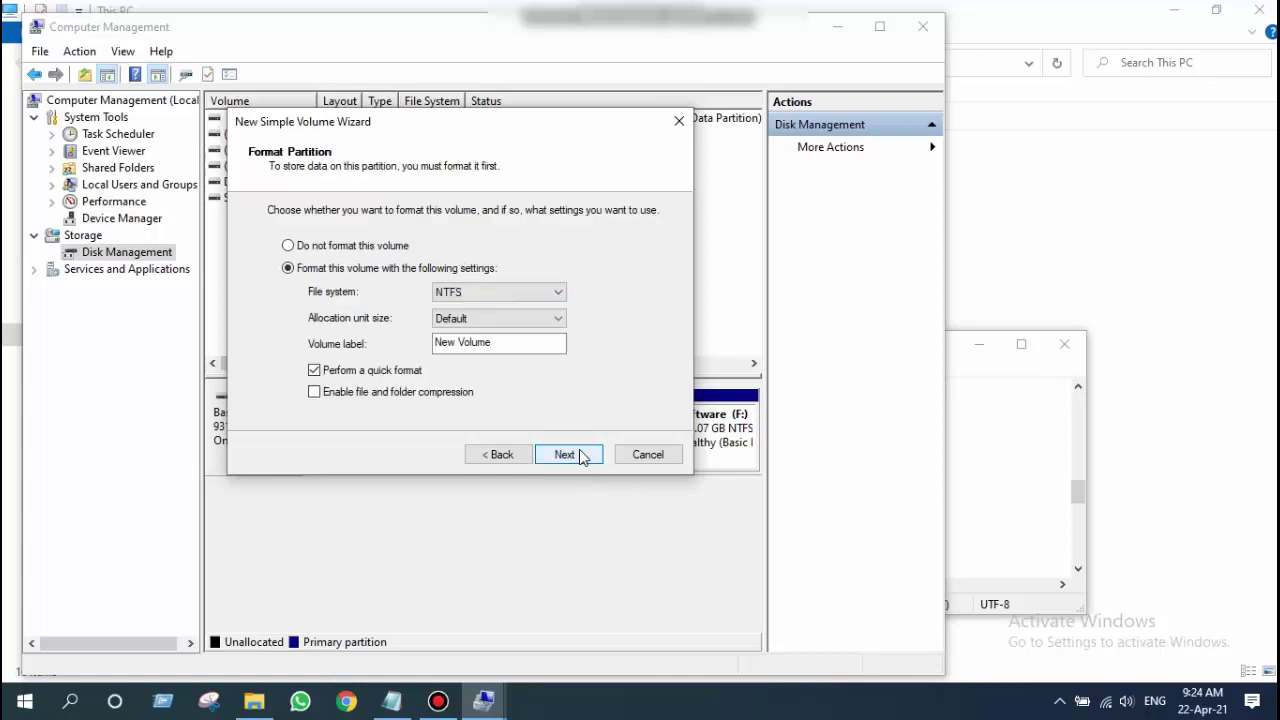
{"action": "left_click", "coordinate": [583, 456]}
{"action": "left_click", "coordinate": [582, 455]}
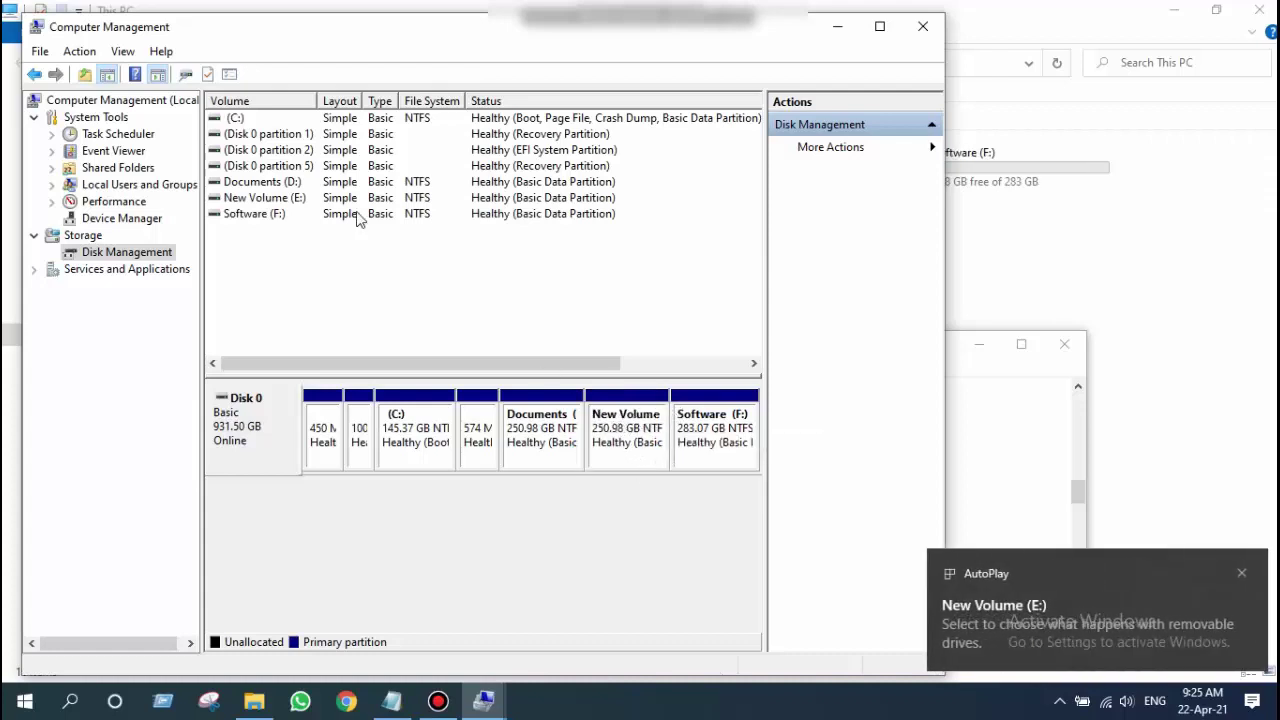
{"action": "left_click", "coordinate": [300, 197]}
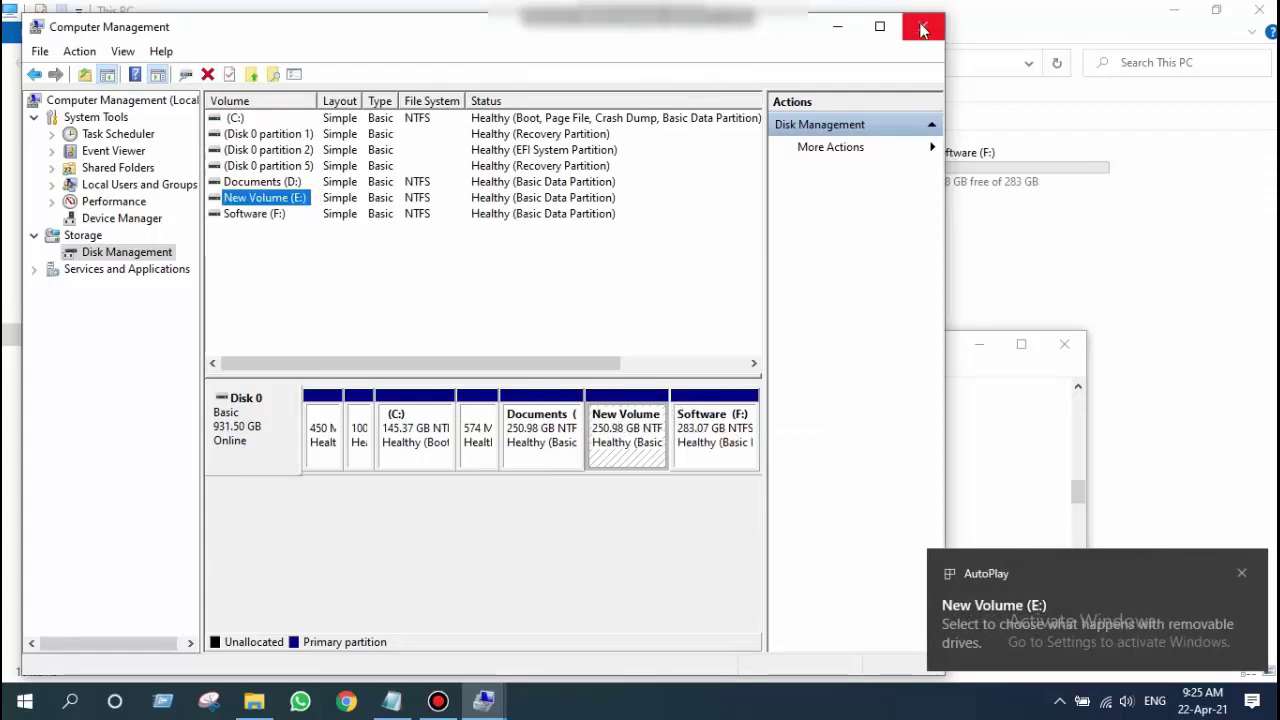
{"action": "left_click", "coordinate": [922, 28]}
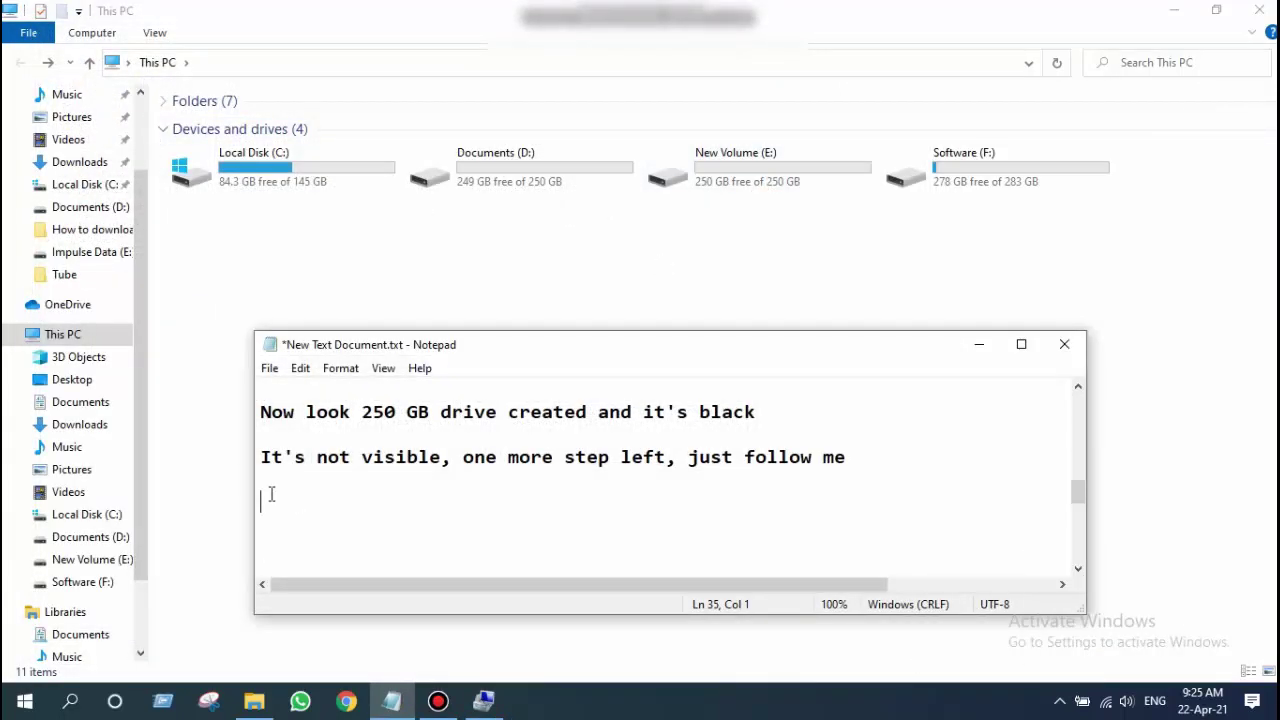
Add the lines "Now it's visible" and "Done!" to the Notepad notes, separated by a blank line.
{"action": "type", "text": "Now it's vi"}
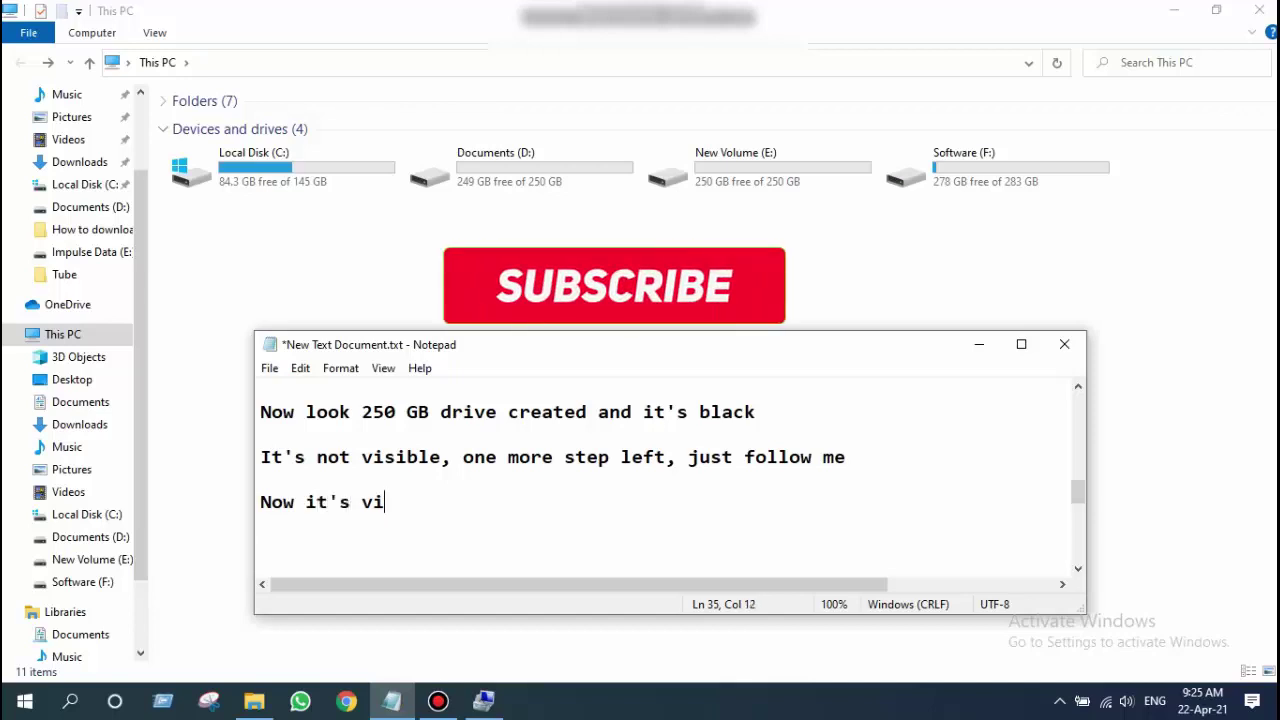
{"action": "type", "text": "sible an"}
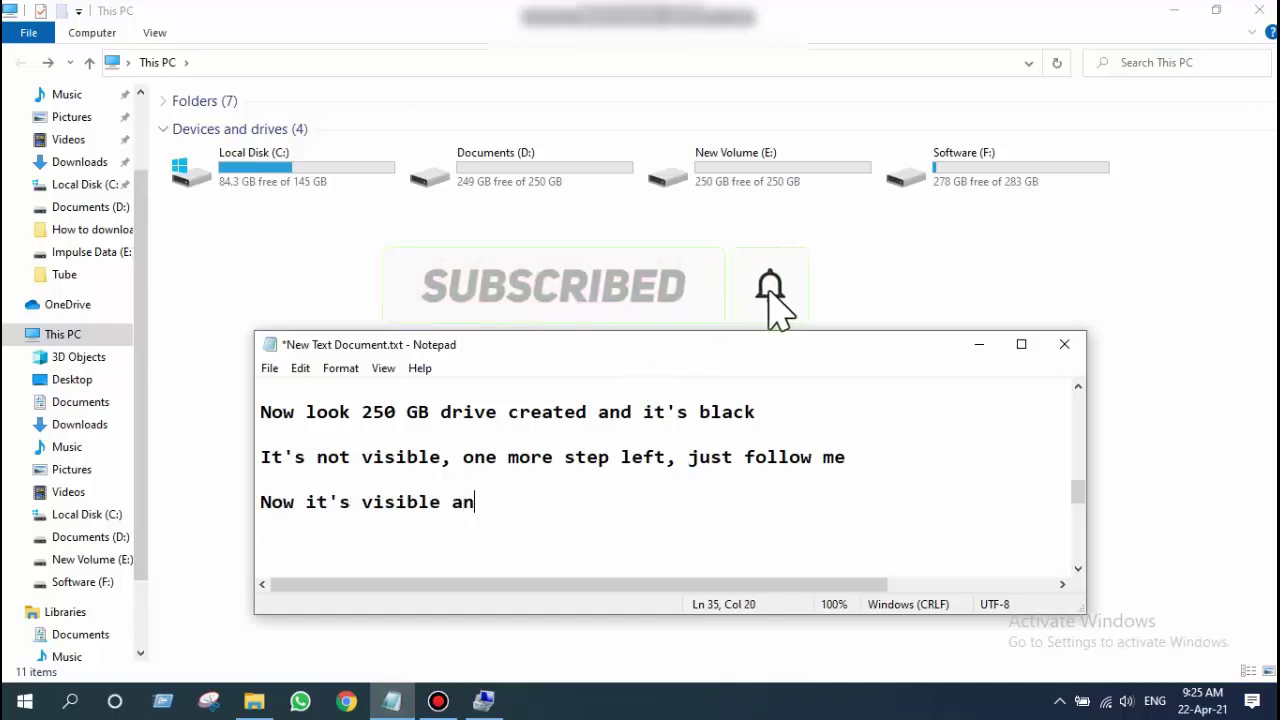
{"action": "type", "text": "d"}
{"action": "key", "text": "BackSpace"}
{"action": "key", "text": "BackSpace"}
{"action": "key", "text": "BackSpace"}
{"action": "key", "text": "BackSpace"}
{"action": "key", "text": "BackSpace"}
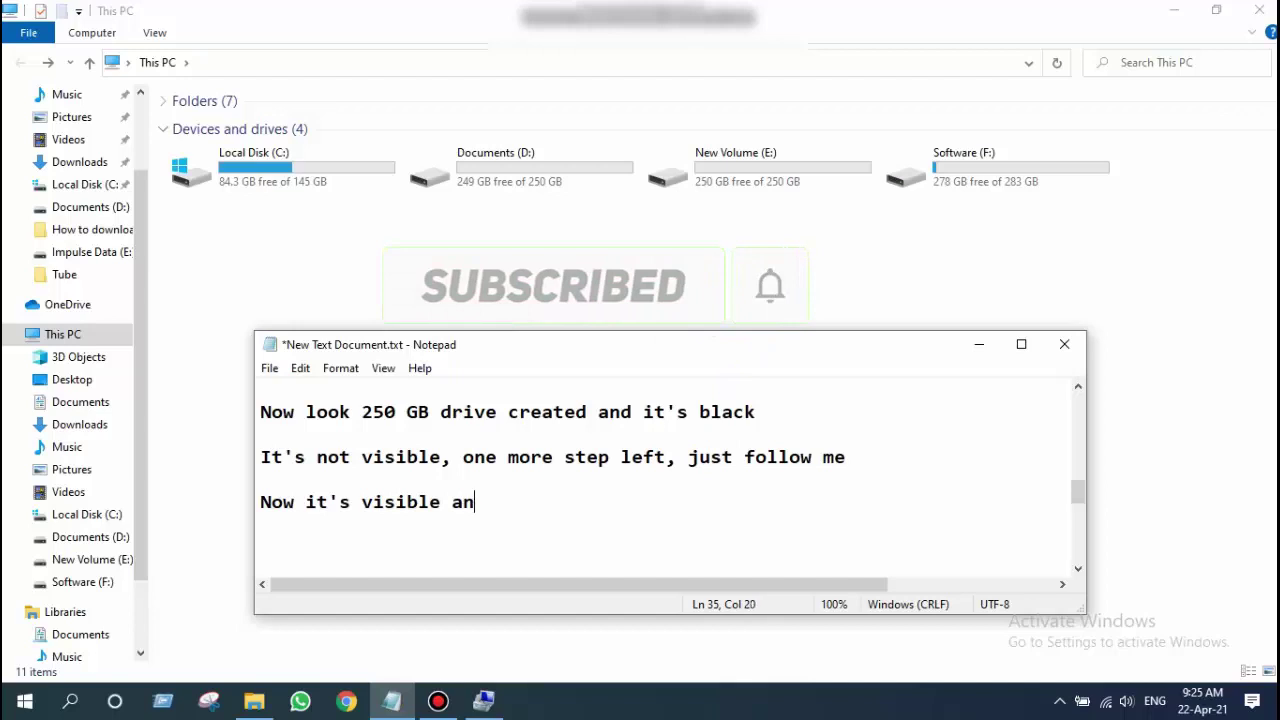
{"action": "key", "text": "Return"}
{"action": "key", "text": "Return"}
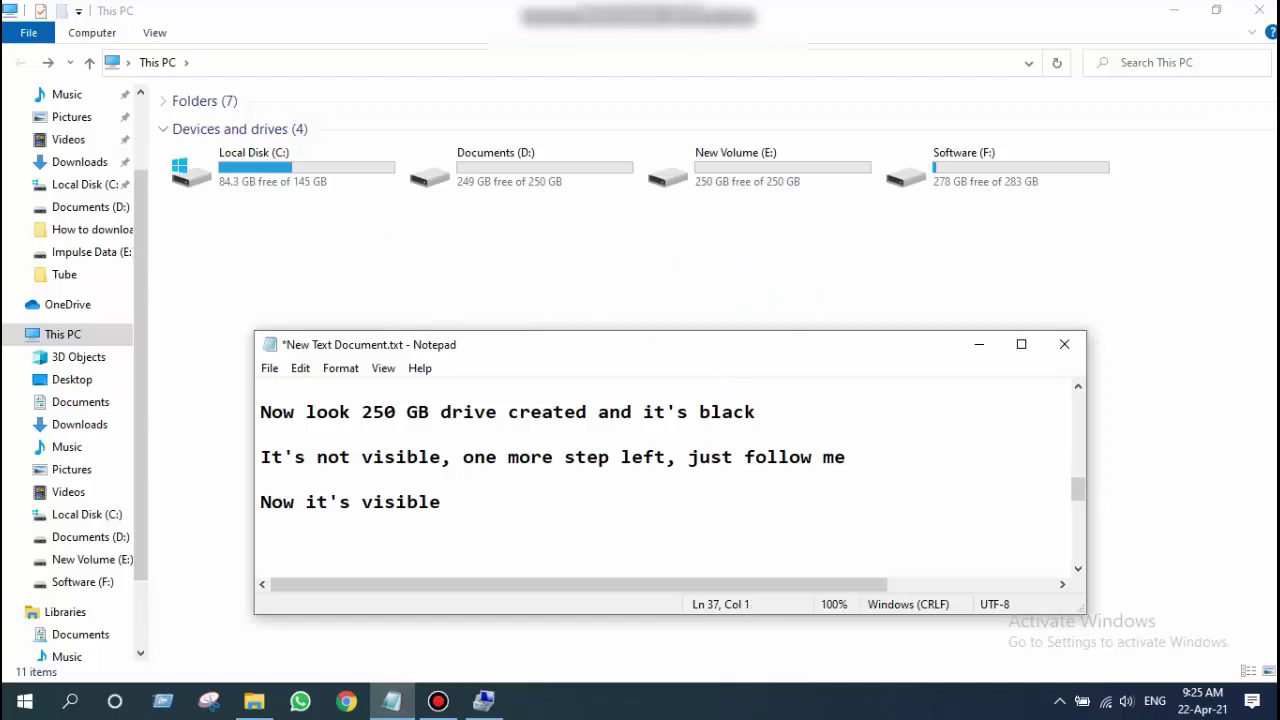
{"action": "type", "text": "Done!"}
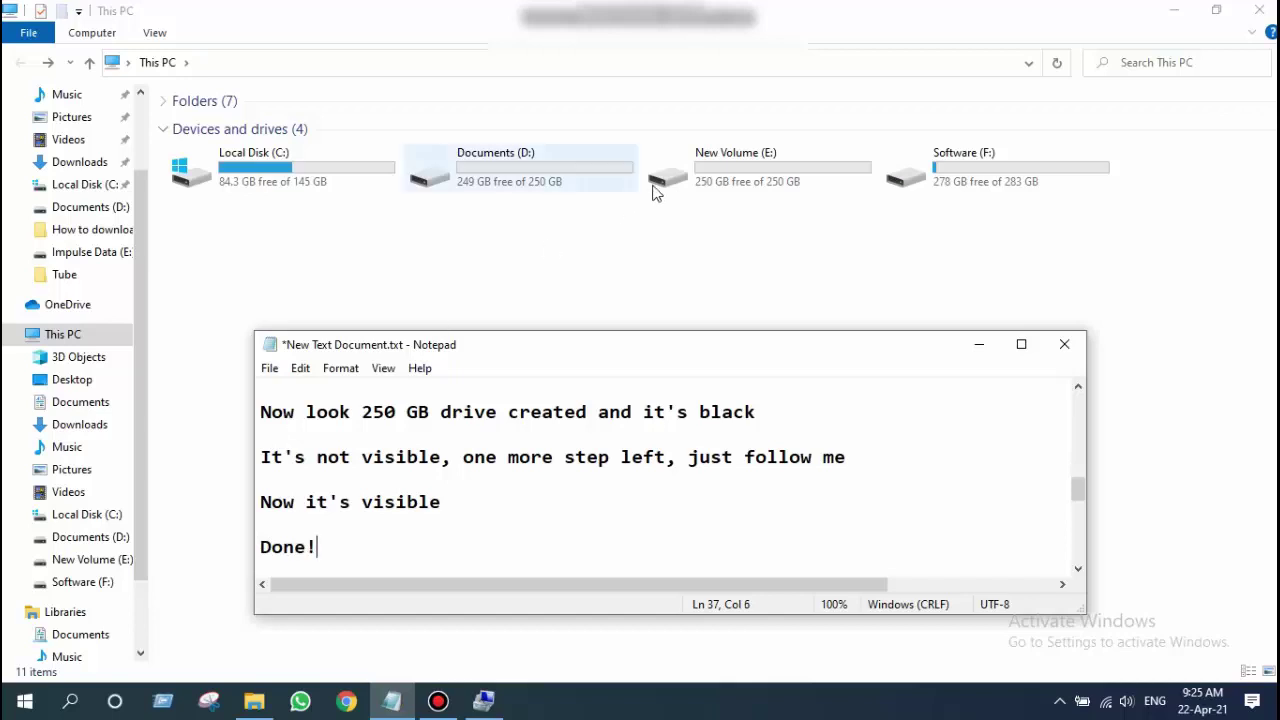
Rename the new E: drive in This PC as "Impulse", granting administrator permission, and refresh the view.
{"action": "left_click", "coordinate": [757, 160]}
{"action": "left_click", "coordinate": [757, 157]}
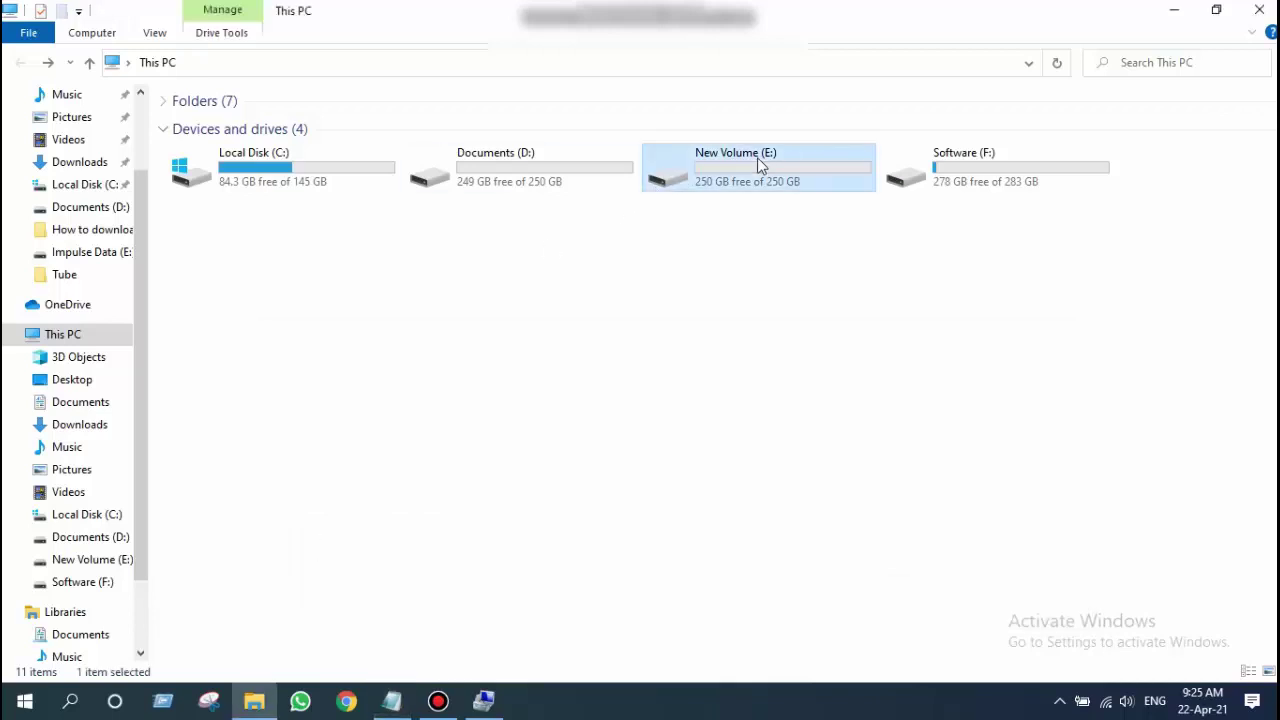
{"action": "type", "text": "Impulse Data"}
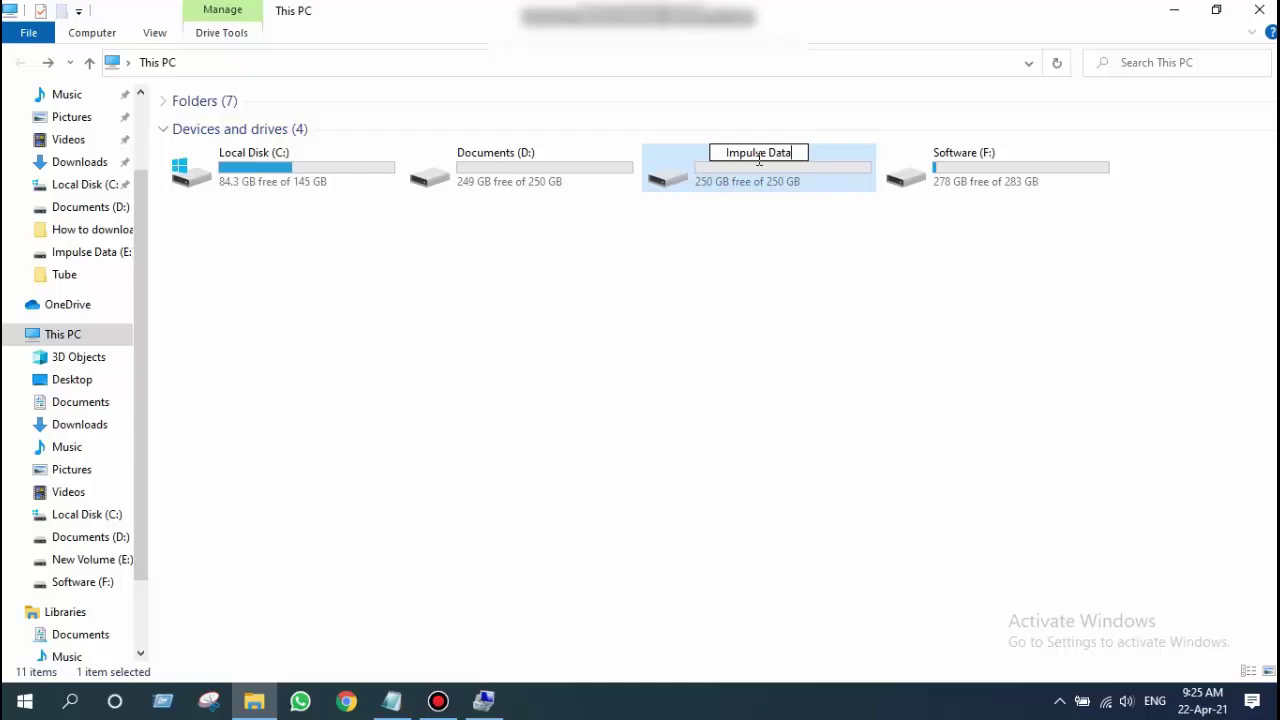
{"action": "key", "text": "BackSpace"}
{"action": "key", "text": "BackSpace"}
{"action": "key", "text": "BackSpace"}
{"action": "key", "text": "BackSpace"}
{"action": "key", "text": "BackSpace"}
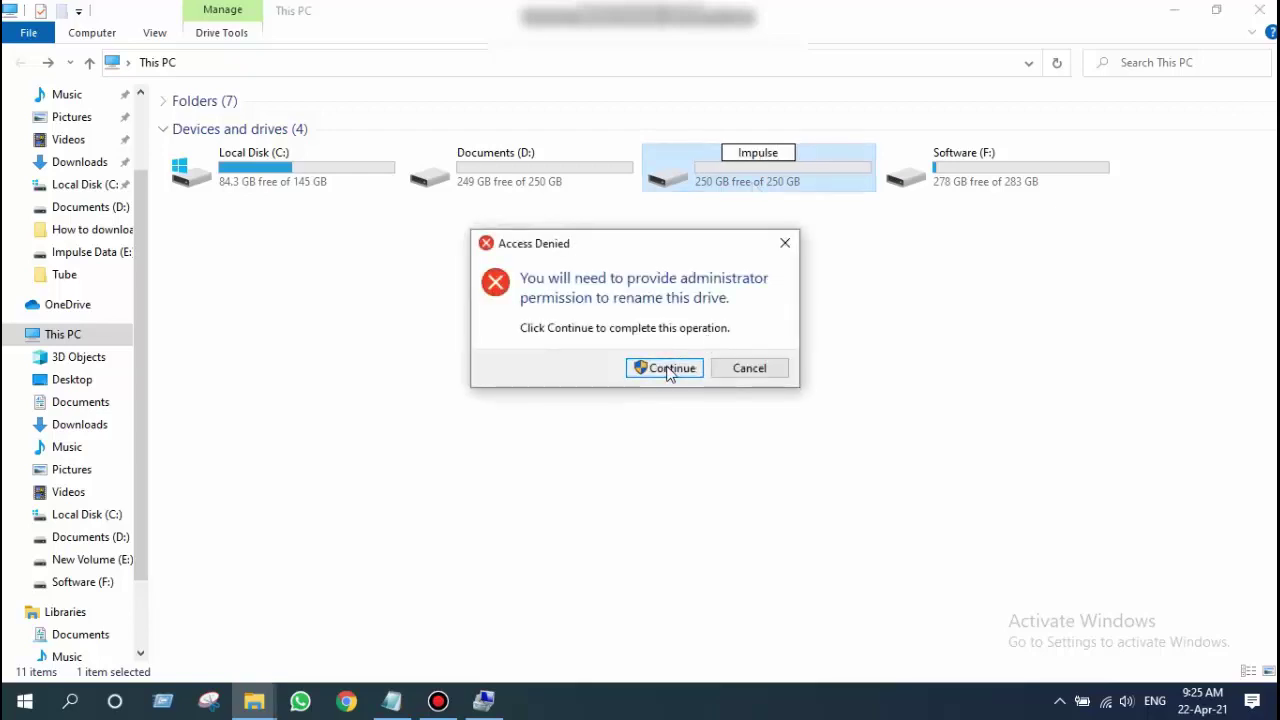
{"action": "left_click", "coordinate": [670, 370]}
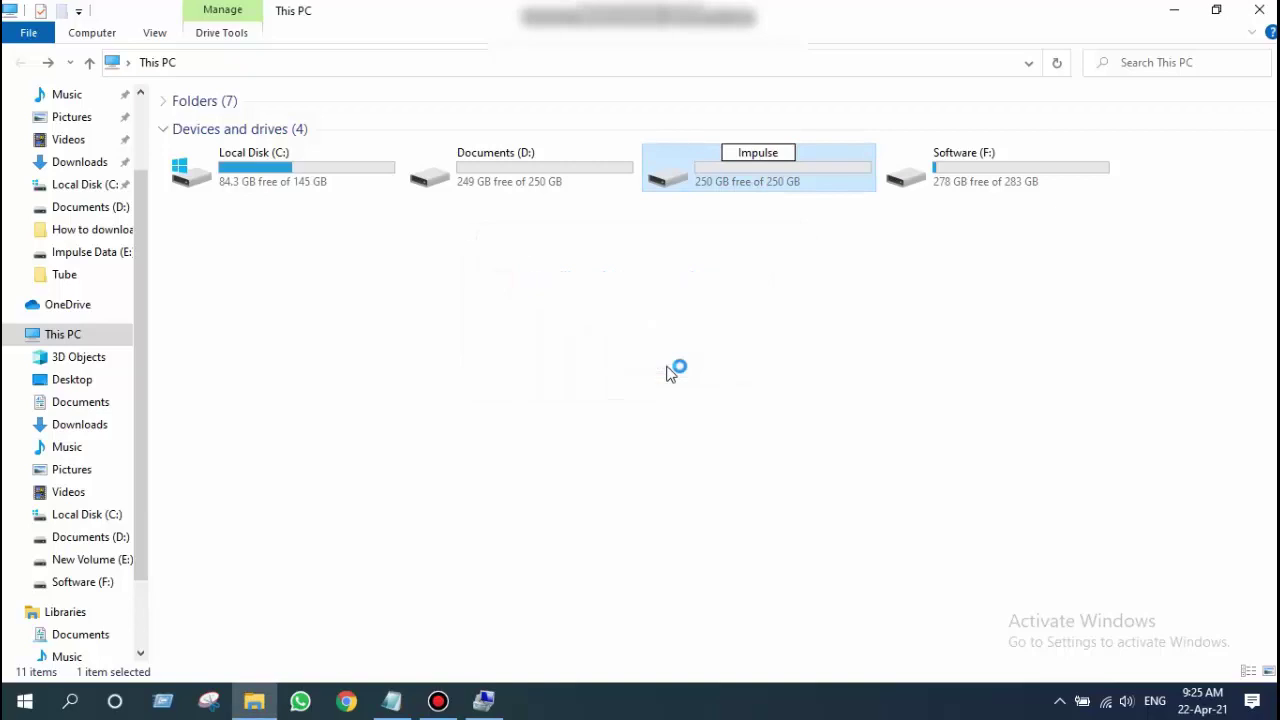
{"action": "right_click", "coordinate": [584, 382]}
{"action": "left_click", "coordinate": [640, 458]}
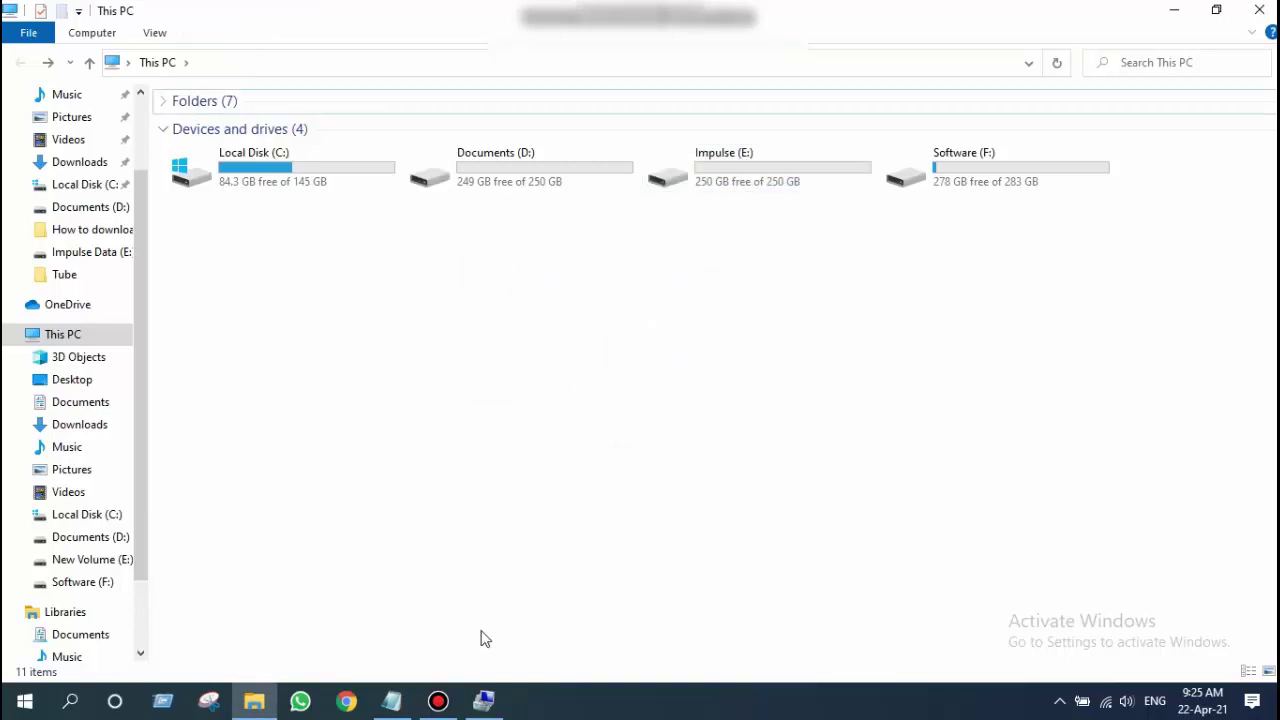
Return to Notepad, add "Thanks for watching!" after a blank line, leave another blank line below it, and minimize the notes.
{"action": "left_click", "coordinate": [408, 702]}
{"action": "key", "text": "Return"}
{"action": "key", "text": "Return"}
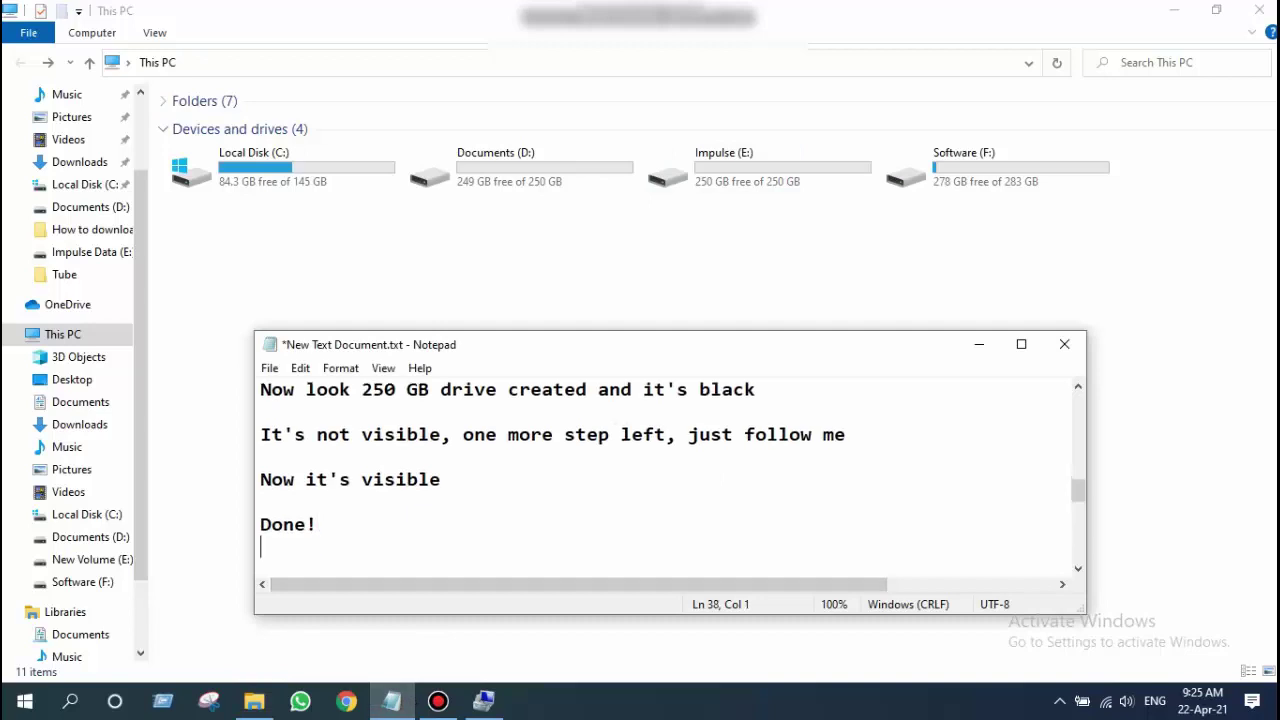
{"action": "type", "text": "Thanks "}
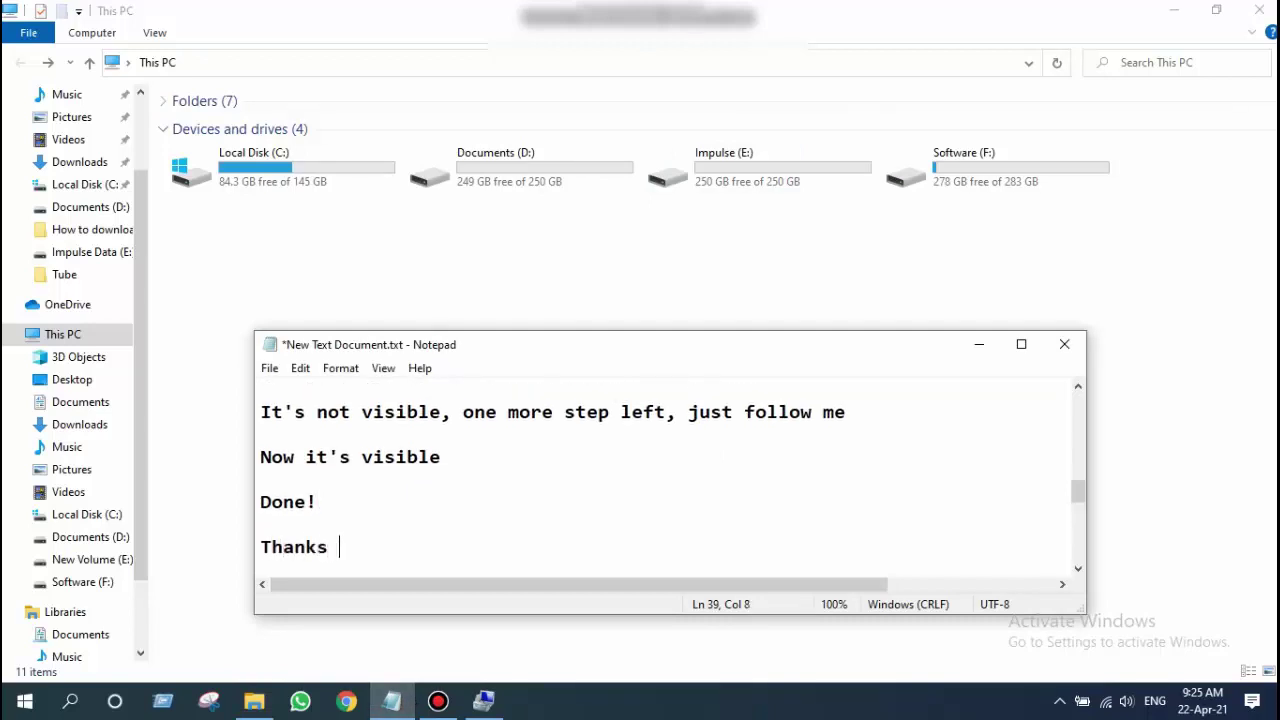
{"action": "type", "text": "for watch"}
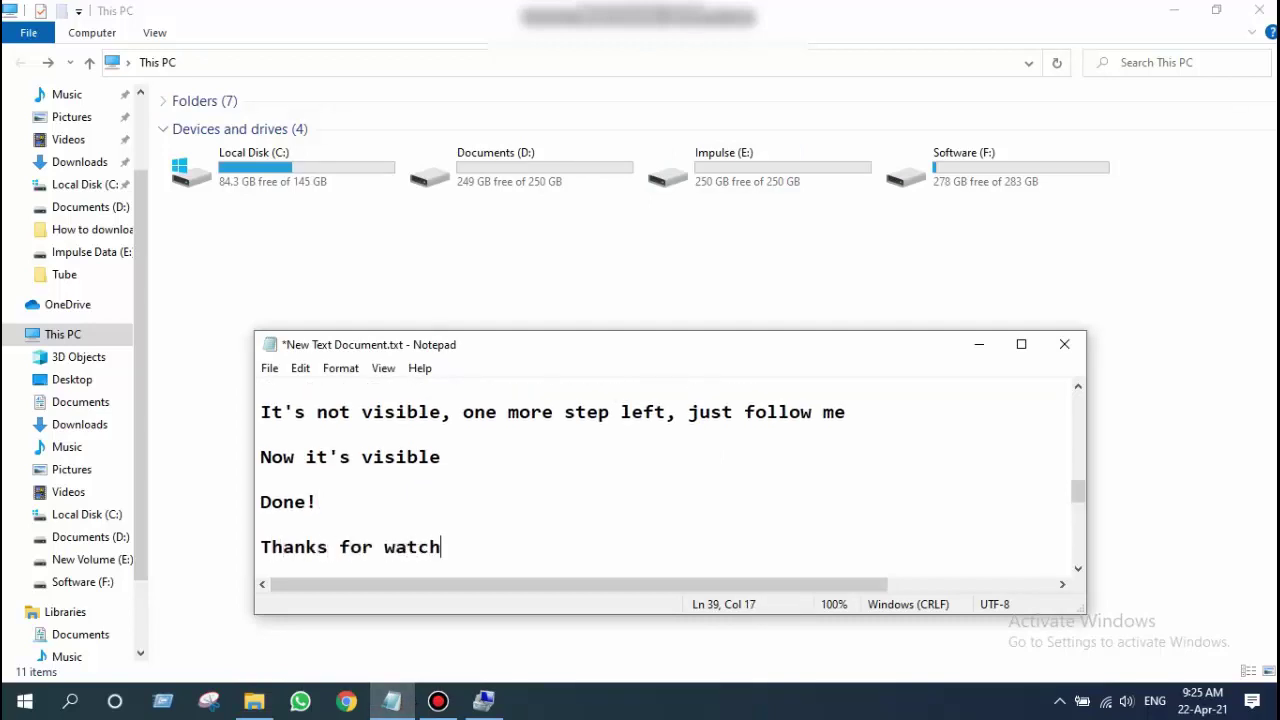
{"action": "type", "text": "ing!"}
{"action": "key", "text": "Return"}
{"action": "key", "text": "Return"}
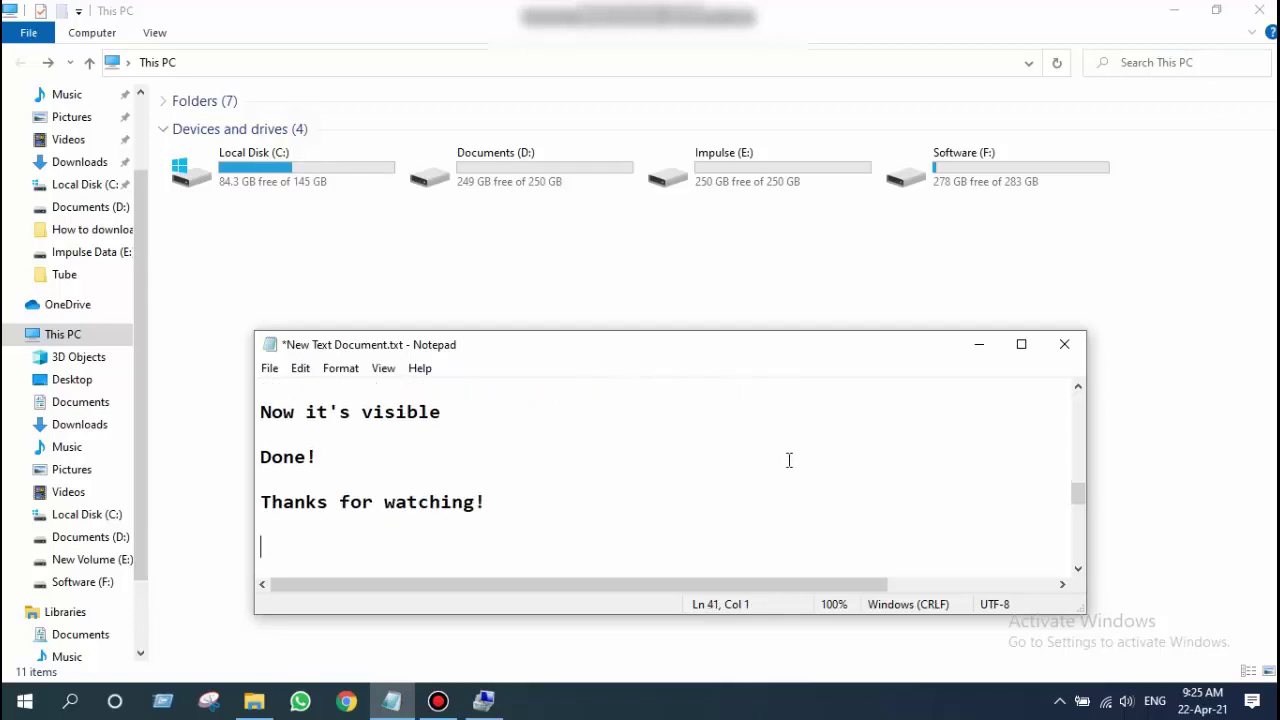
{"action": "left_click", "coordinate": [980, 344]}
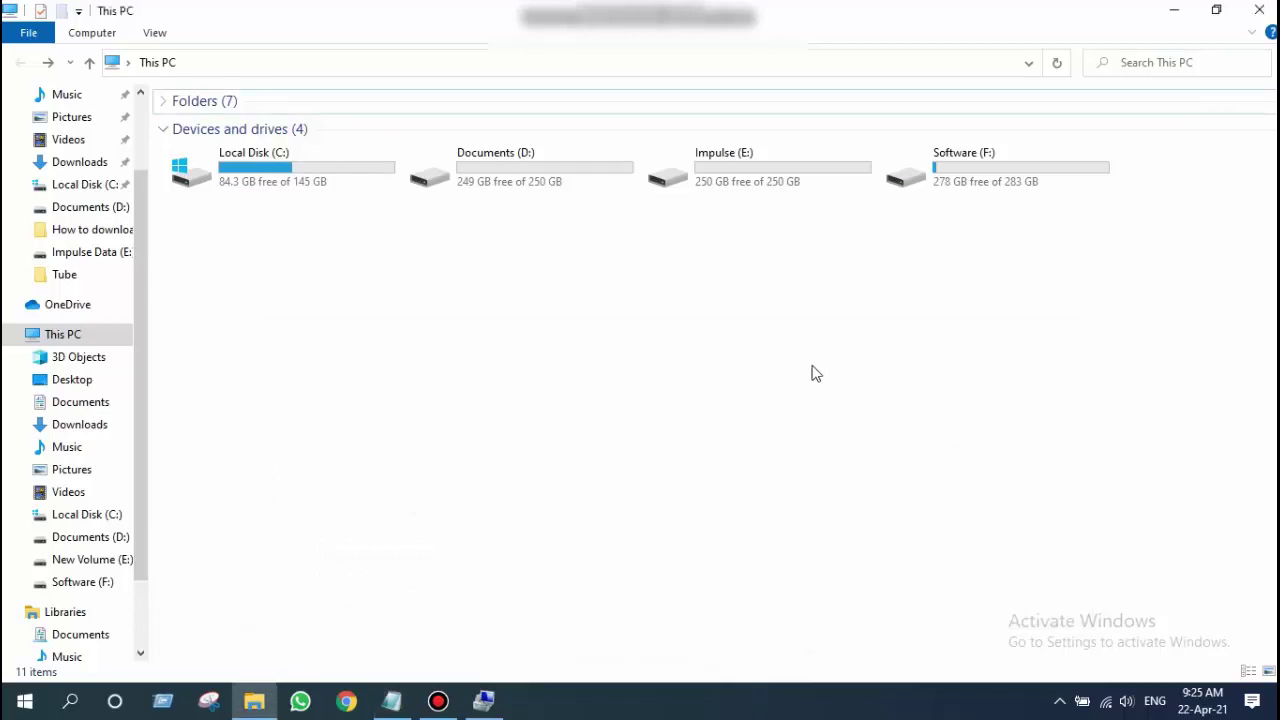